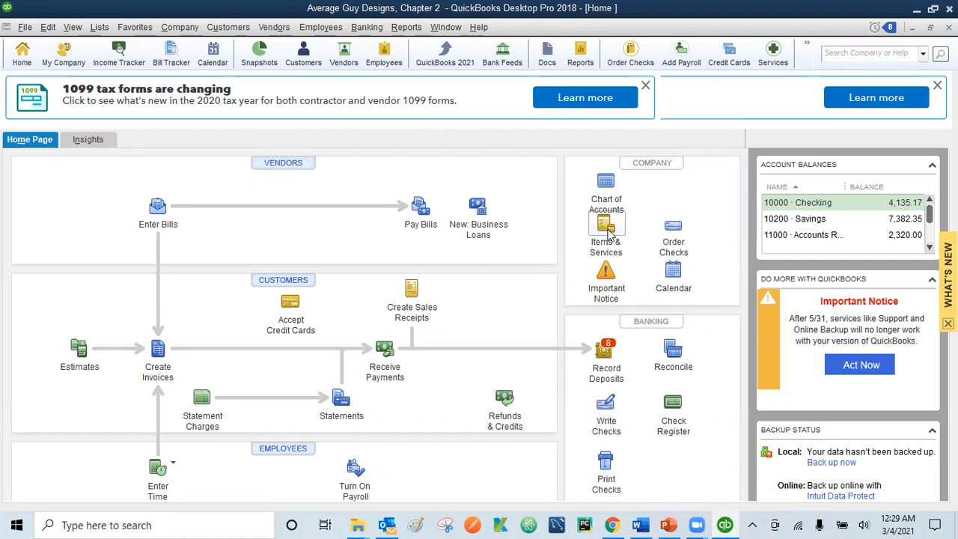
Step: Open the Item List from the Home page's Items & Services icon
{"action": "left_click", "coordinate": [608, 235]}
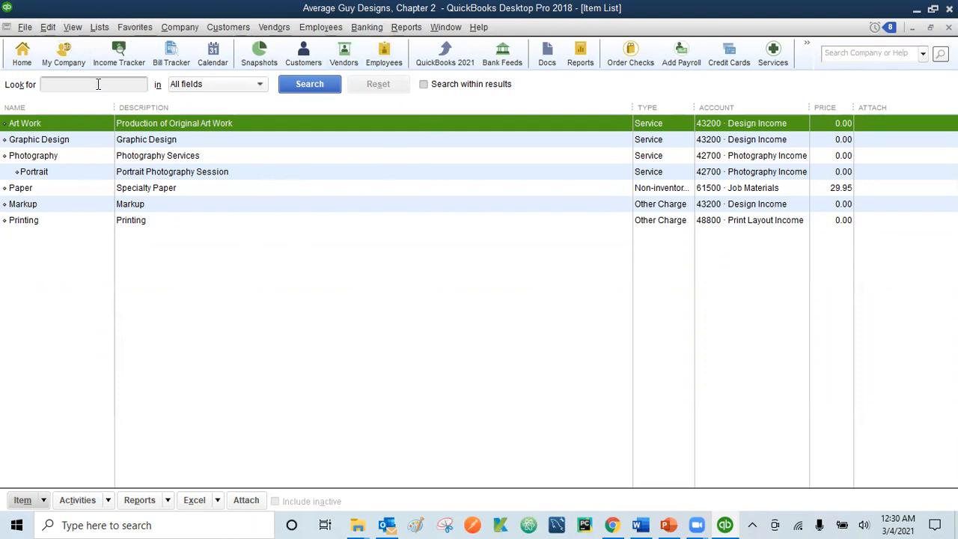
Step: Start a new item from the Edit menu, discard it, then open a fresh blank New Item form
{"action": "left_click", "coordinate": [47, 29]}
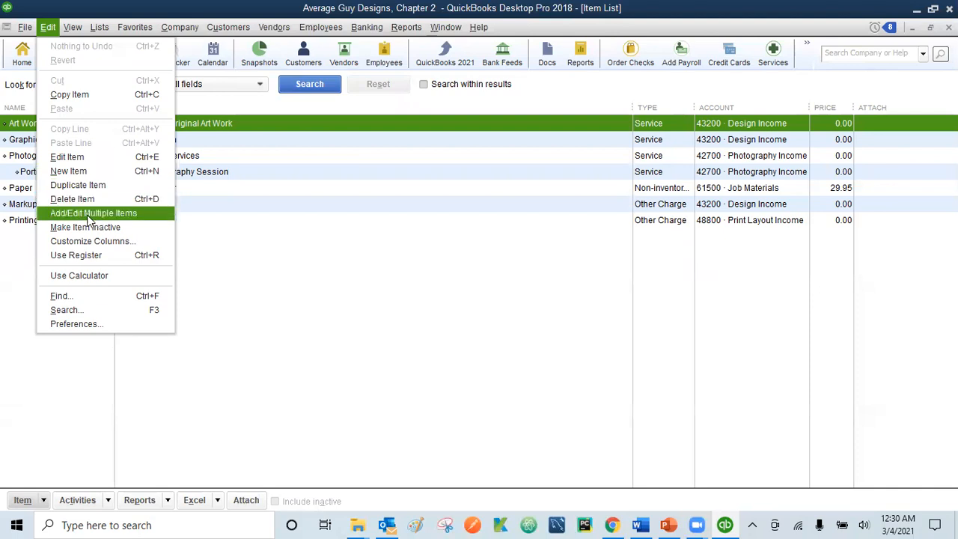
{"action": "left_click", "coordinate": [79, 172]}
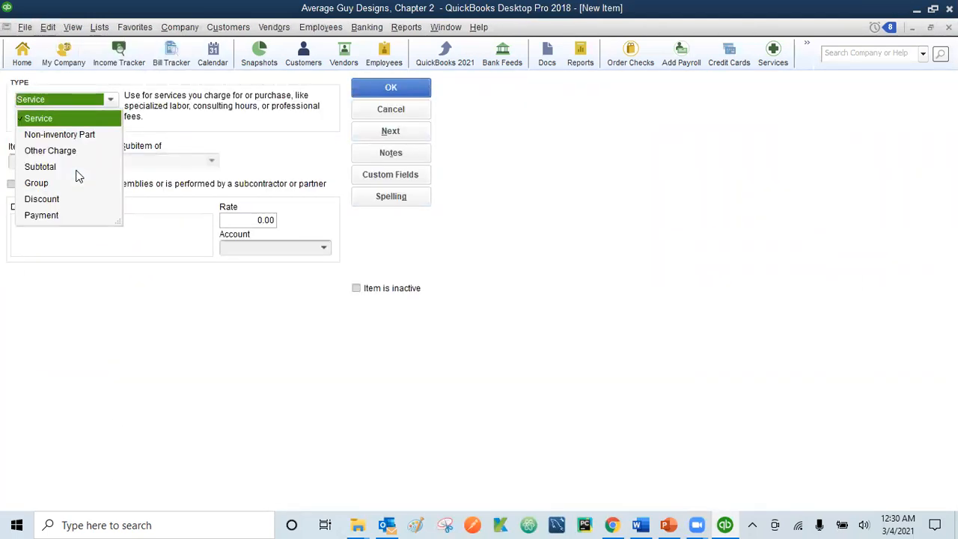
{"action": "left_click", "coordinate": [405, 114]}
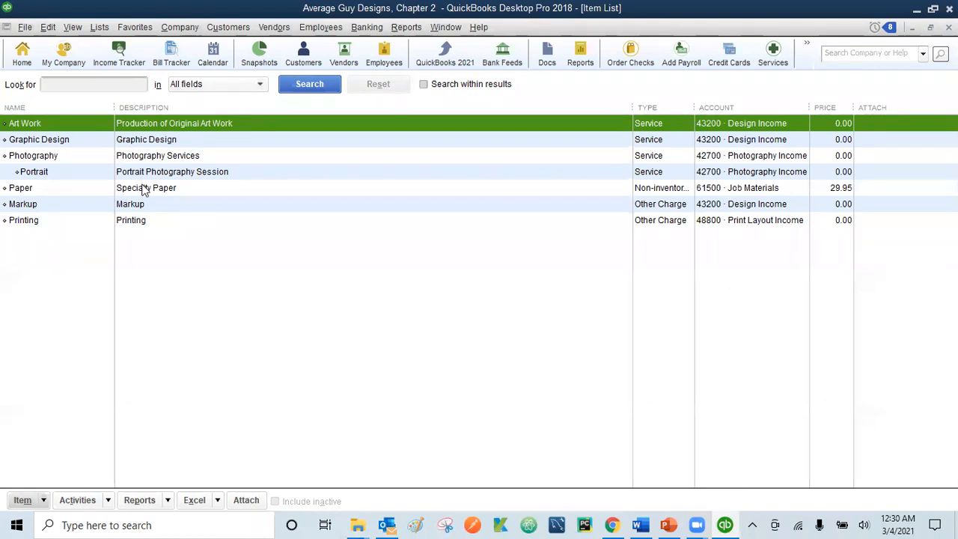
{"action": "left_click", "coordinate": [47, 27]}
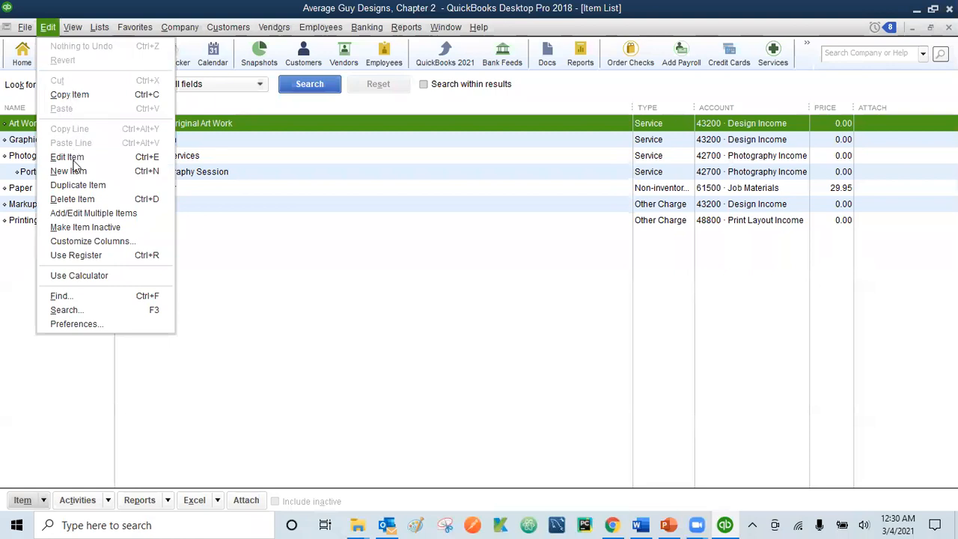
{"action": "left_click", "coordinate": [73, 174]}
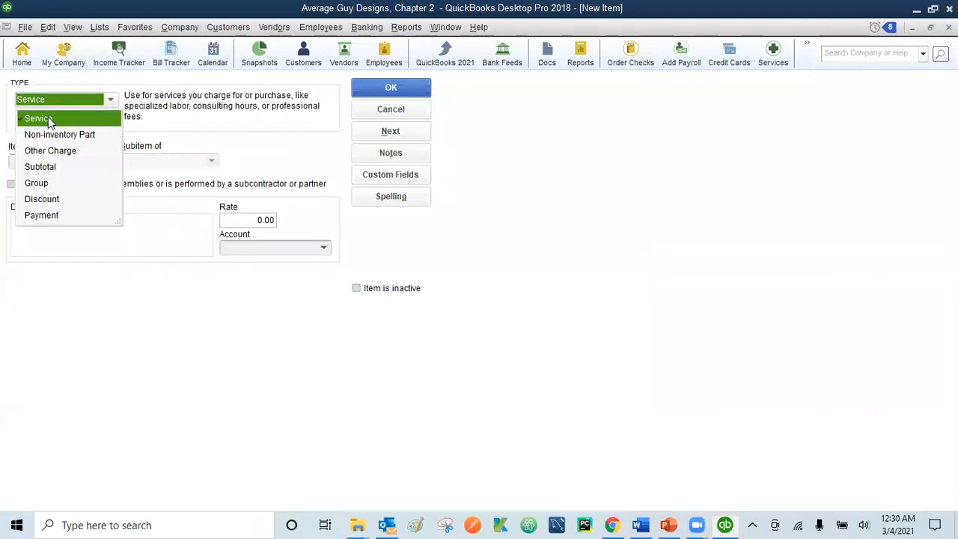
Step: Name the Service item 'Event Photography' and make it a subitem of Photography
{"action": "left_click", "coordinate": [48, 119]}
{"action": "left_click", "coordinate": [39, 161]}
{"action": "type", "text": "Event Phot"}
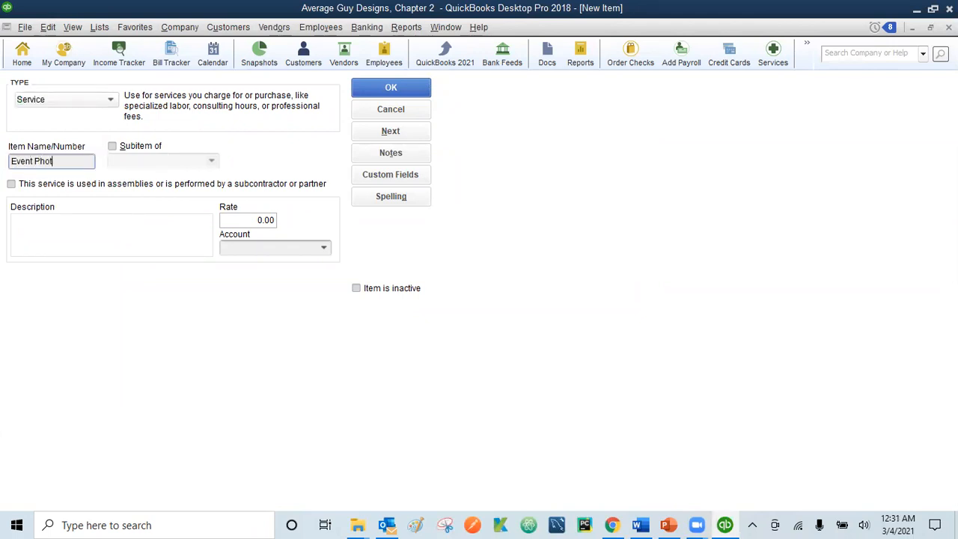
{"action": "type", "text": "ography"}
{"action": "left_click", "coordinate": [113, 148]}
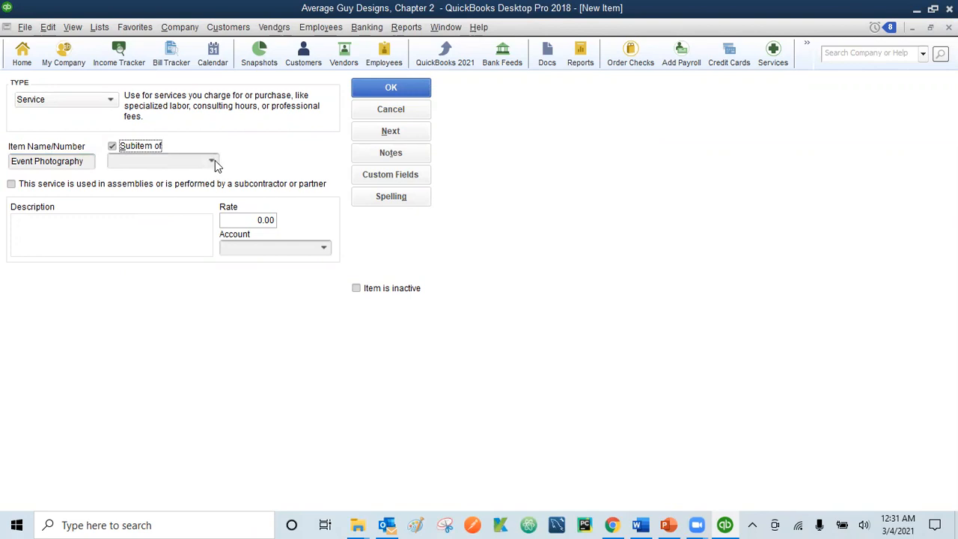
{"action": "left_click", "coordinate": [213, 162]}
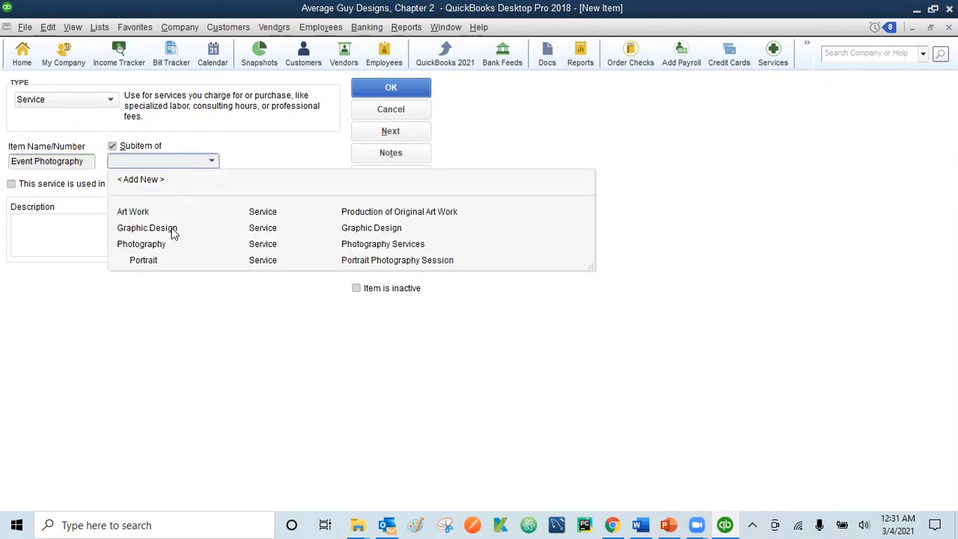
{"action": "left_click", "coordinate": [153, 243]}
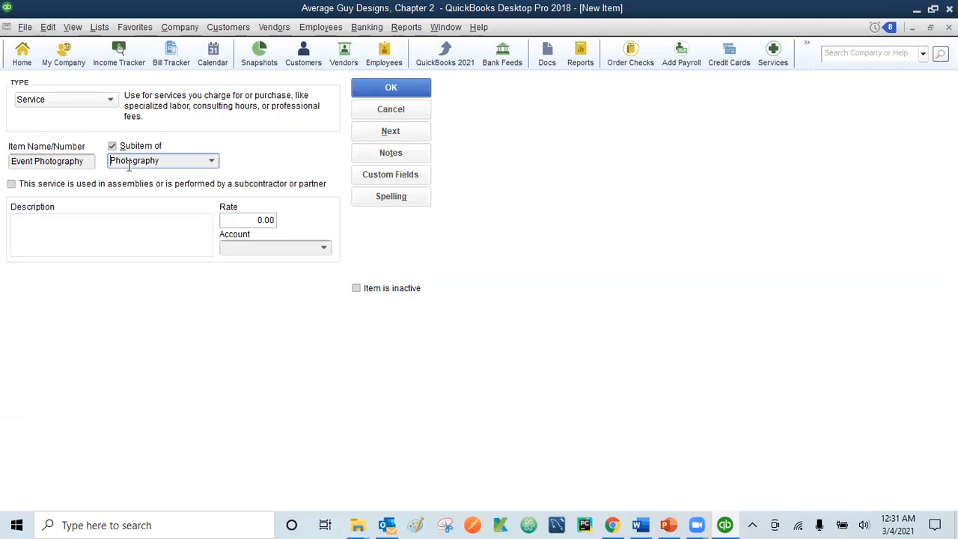
{"action": "left_click", "coordinate": [11, 184]}
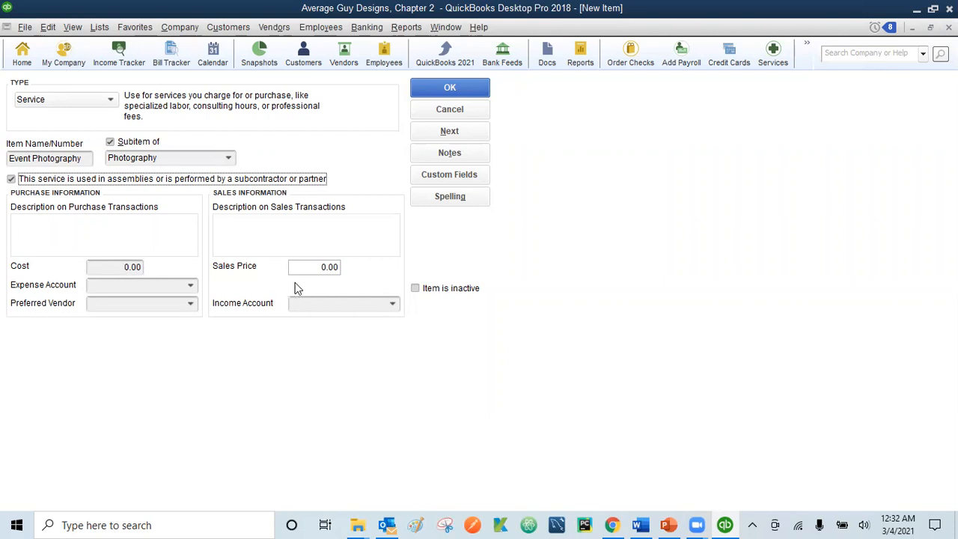
{"action": "left_click", "coordinate": [317, 267]}
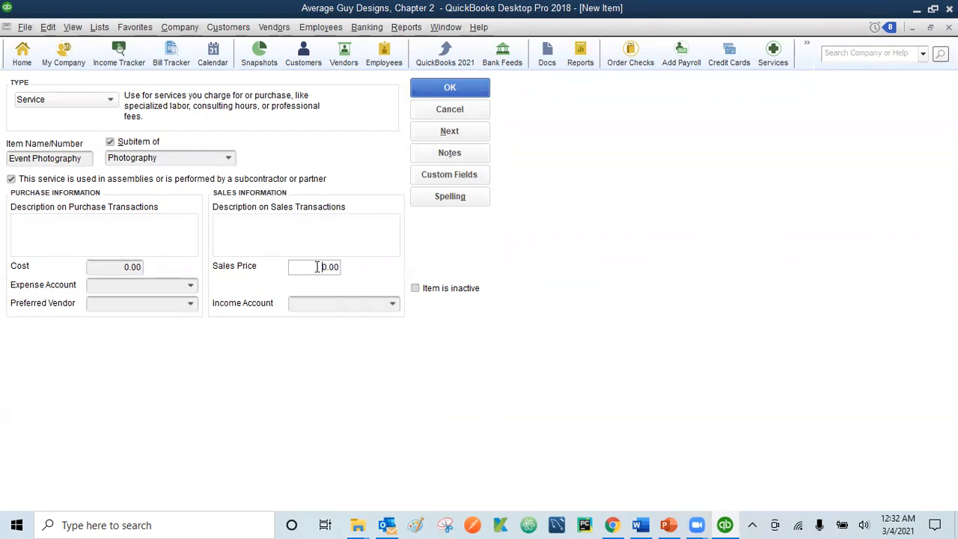
{"action": "left_click", "coordinate": [124, 268]}
{"action": "left_click", "coordinate": [311, 271]}
{"action": "left_click", "coordinate": [118, 268]}
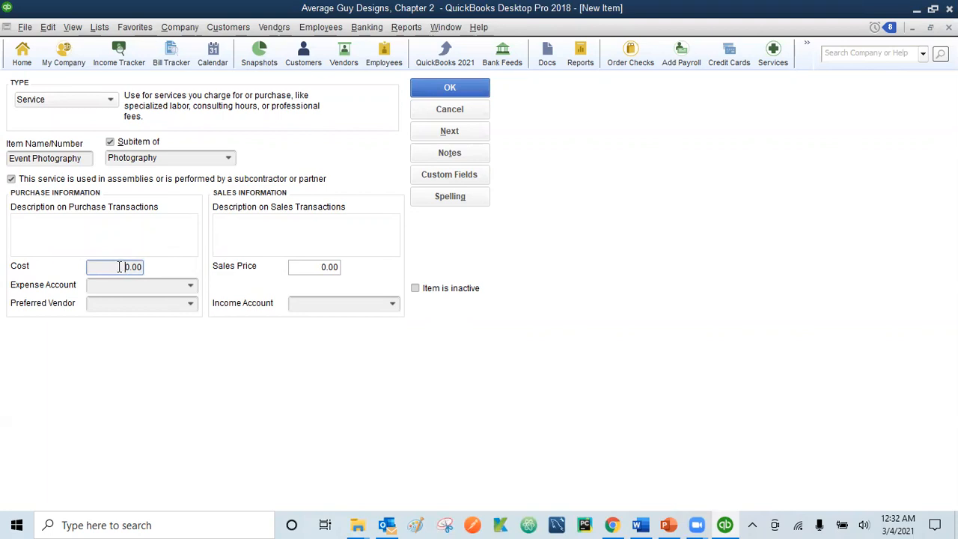
{"action": "left_click", "coordinate": [11, 181]}
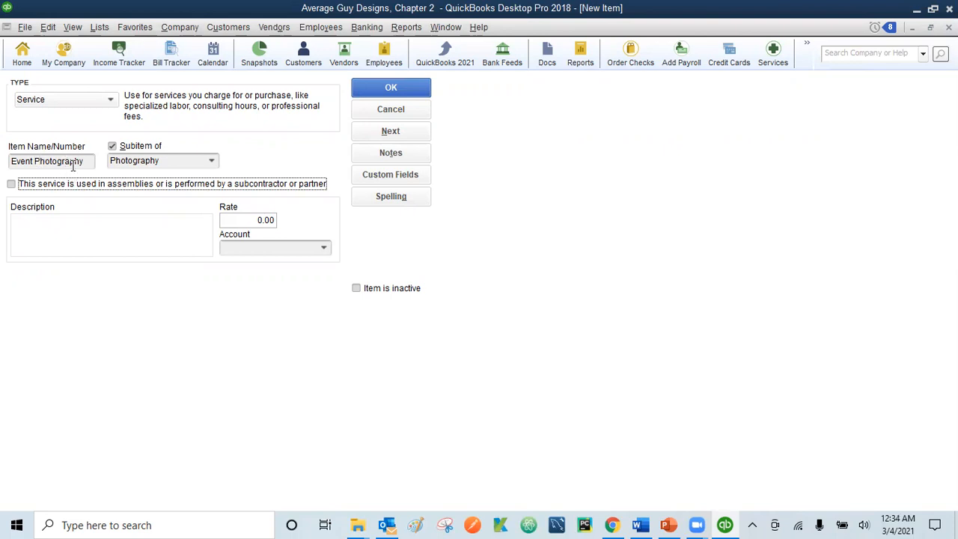
Step: Show the list of income accounts for the Event Photography item
{"action": "left_click", "coordinate": [324, 248]}
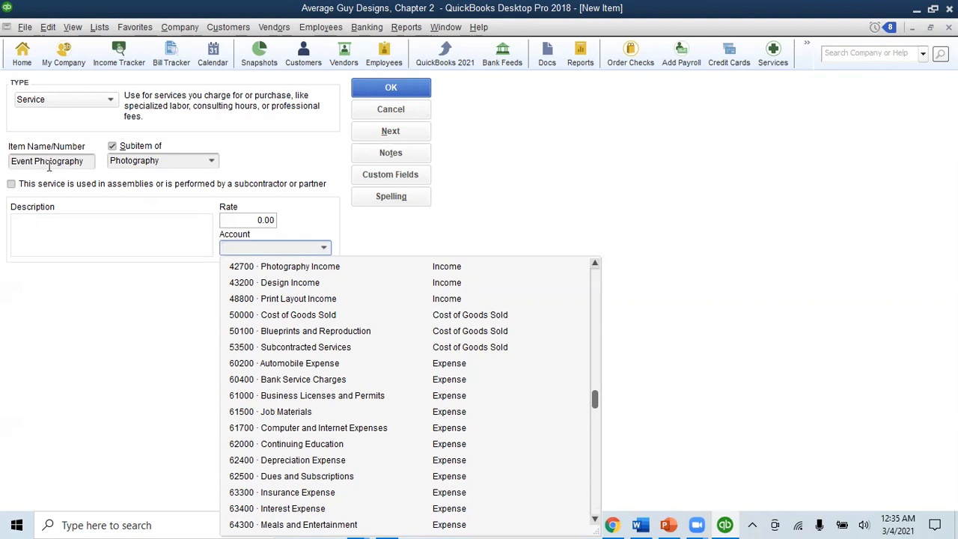
Step: Post Event Photography to 42700 · Photography Income at a 100.00 rate and save it
{"action": "left_click", "coordinate": [306, 273]}
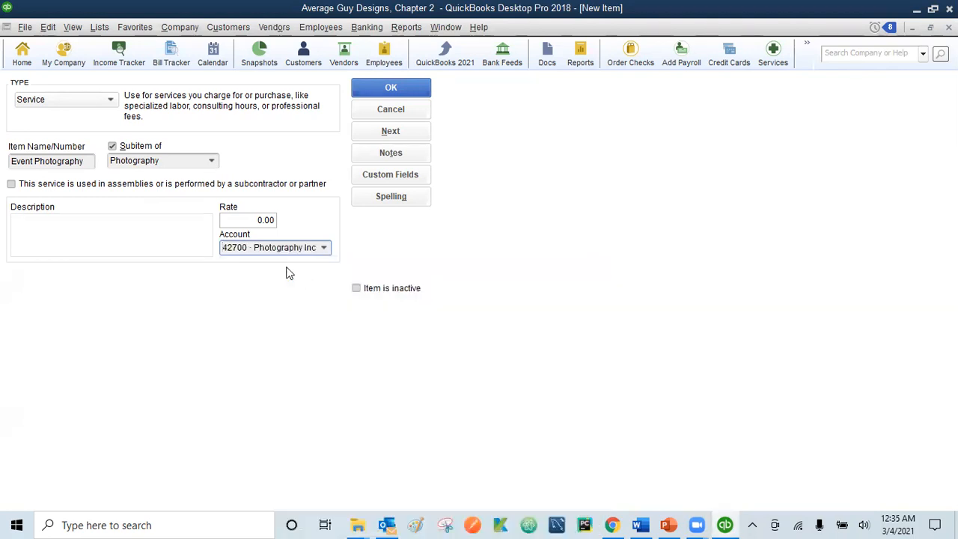
{"action": "left_click", "coordinate": [255, 221]}
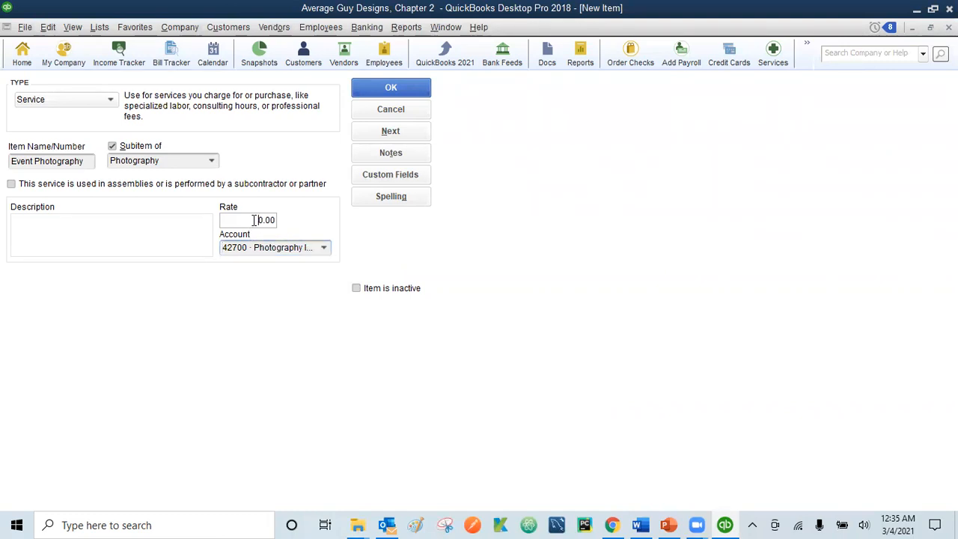
{"action": "type", "text": "10"}
{"action": "left_click", "coordinate": [389, 89]}
{"action": "left_click", "coordinate": [389, 89]}
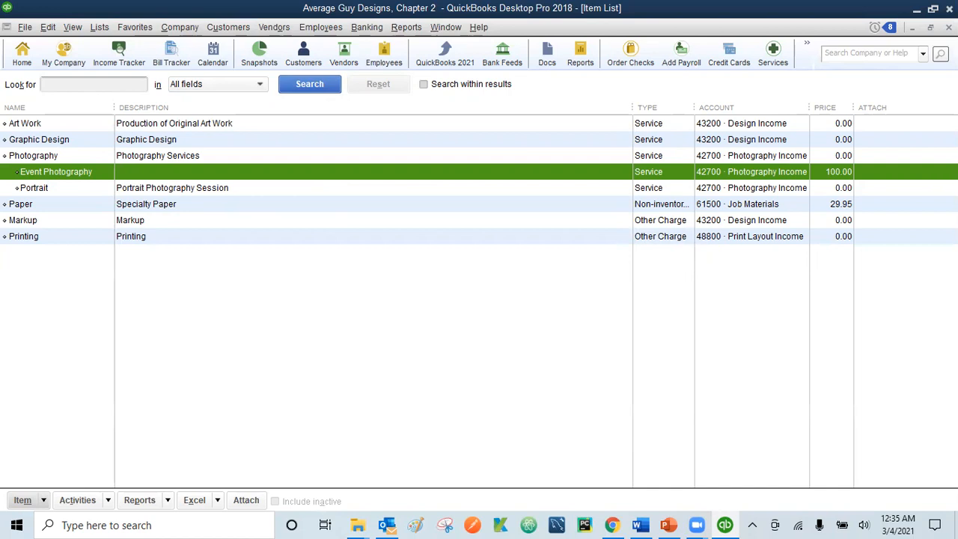
Step: Close the Item List window, leaving Event Photography at 100.00 under Photography
{"action": "left_click", "coordinate": [949, 27]}
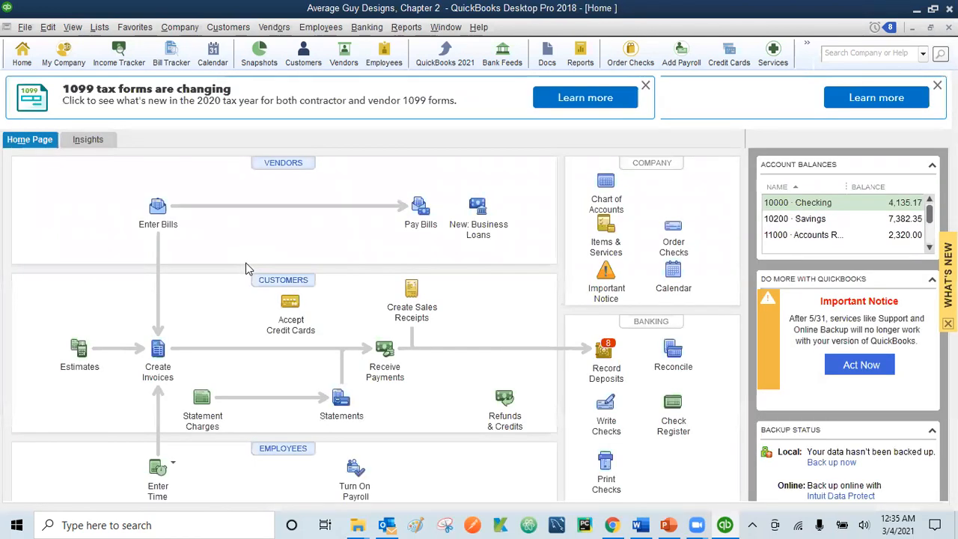
Step: Start a new estimate from the Home page and list the available customers and jobs
{"action": "left_click", "coordinate": [80, 352]}
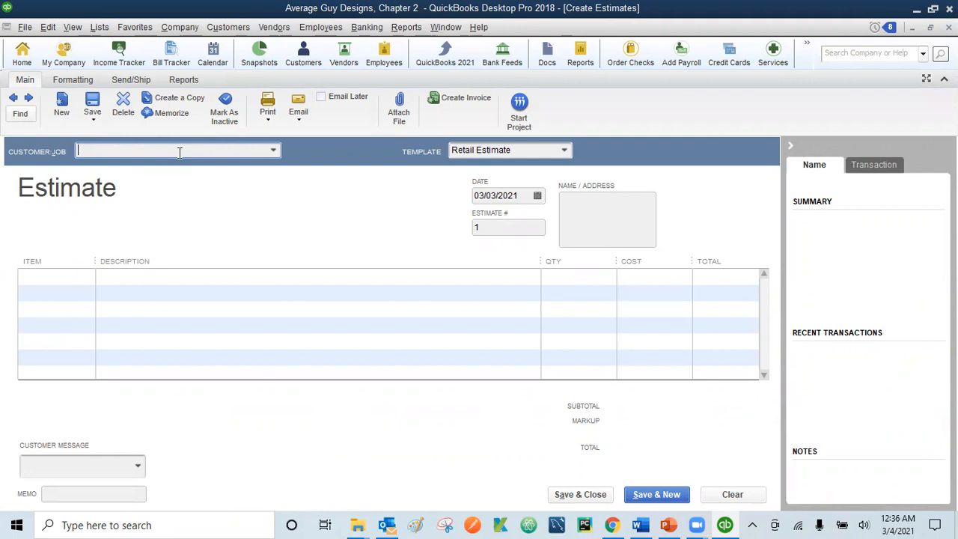
{"action": "left_click", "coordinate": [273, 152]}
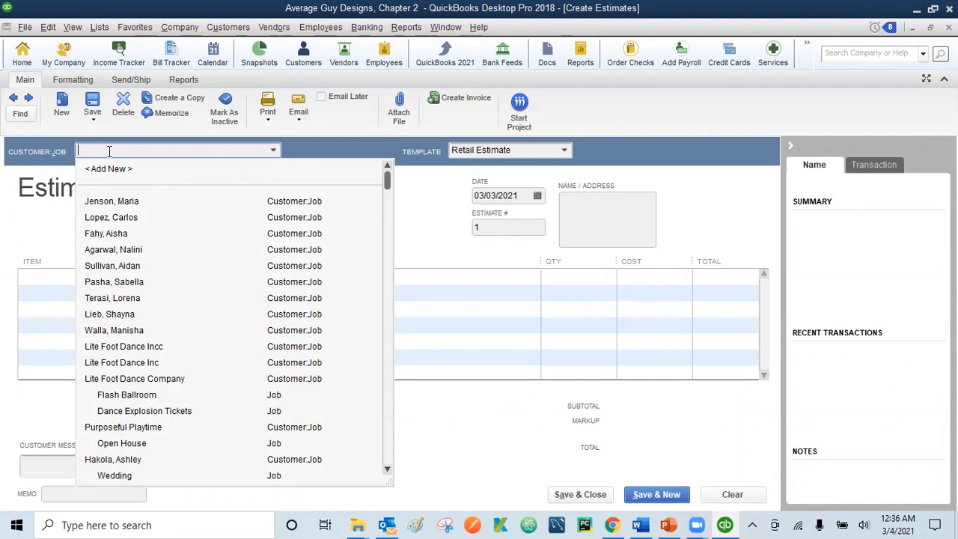
Step: Choose Lite Foot Dance Company's Dance Explosion Tickets job as the estimate's customer
{"action": "type", "text": "Li"}
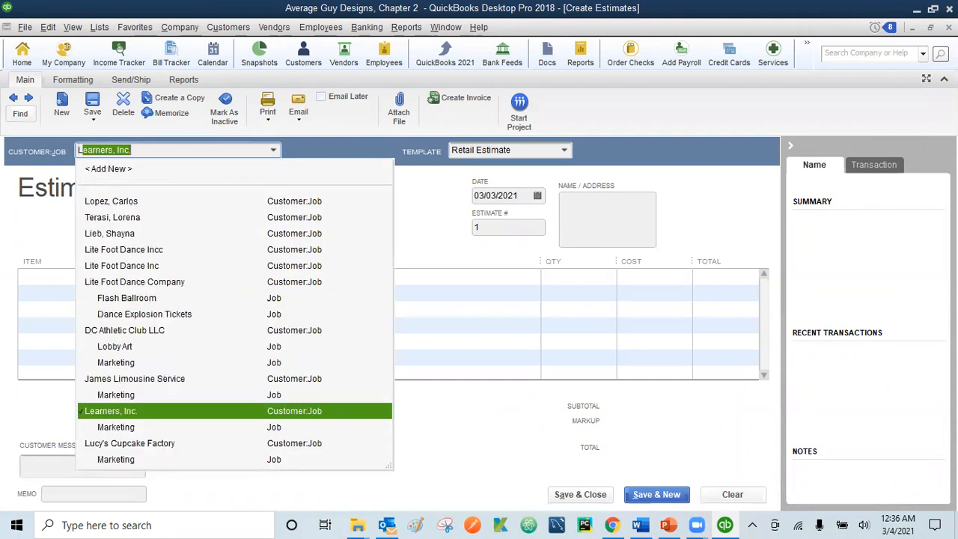
{"action": "type", "text": "te"}
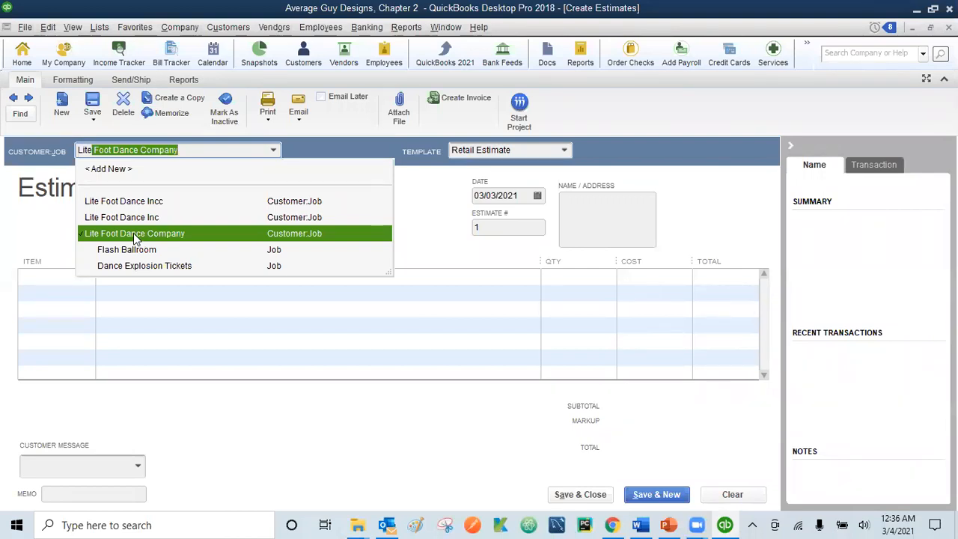
{"action": "key", "text": "BackSpace"}
{"action": "key", "text": "BackSpace"}
{"action": "key", "text": "BackSpace"}
{"action": "key", "text": "BackSpace"}
{"action": "key", "text": "BackSpace"}
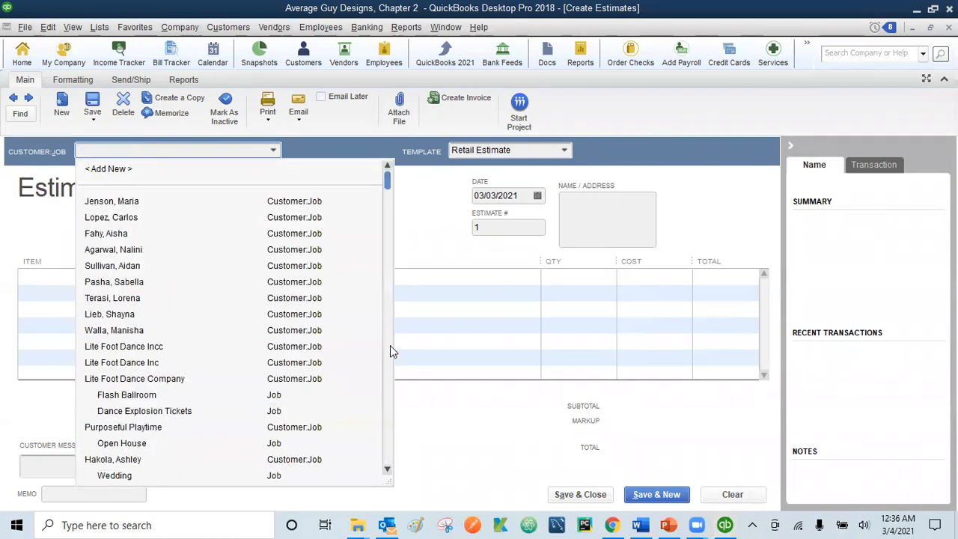
{"action": "scroll", "coordinate": [389, 345], "scroll_direction": "down", "scroll_amount": 2}
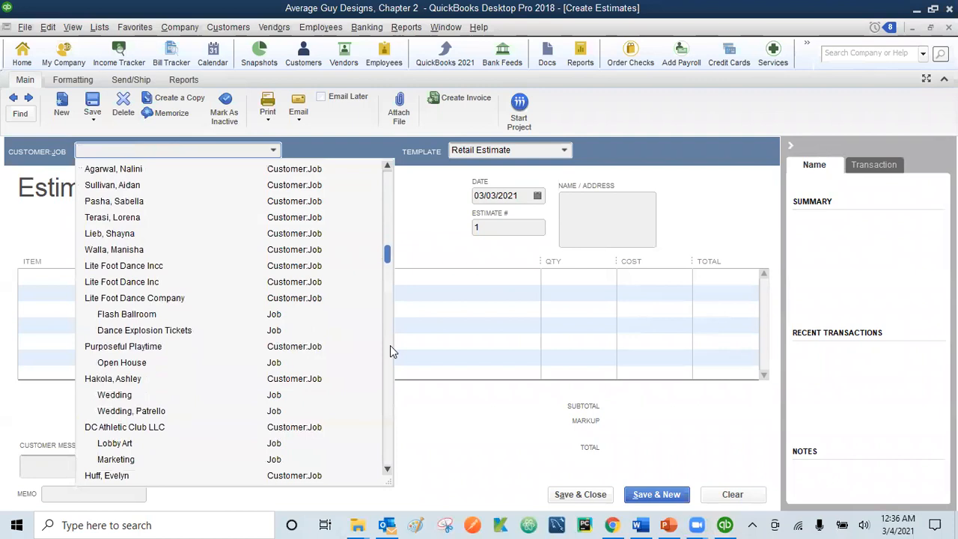
{"action": "left_click", "coordinate": [388, 164]}
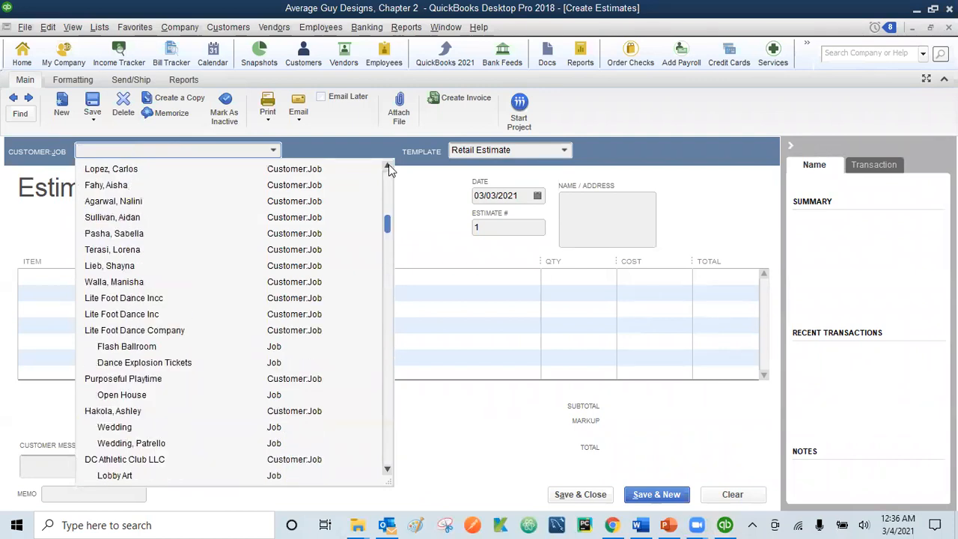
{"action": "left_click", "coordinate": [388, 165]}
{"action": "left_click", "coordinate": [388, 164]}
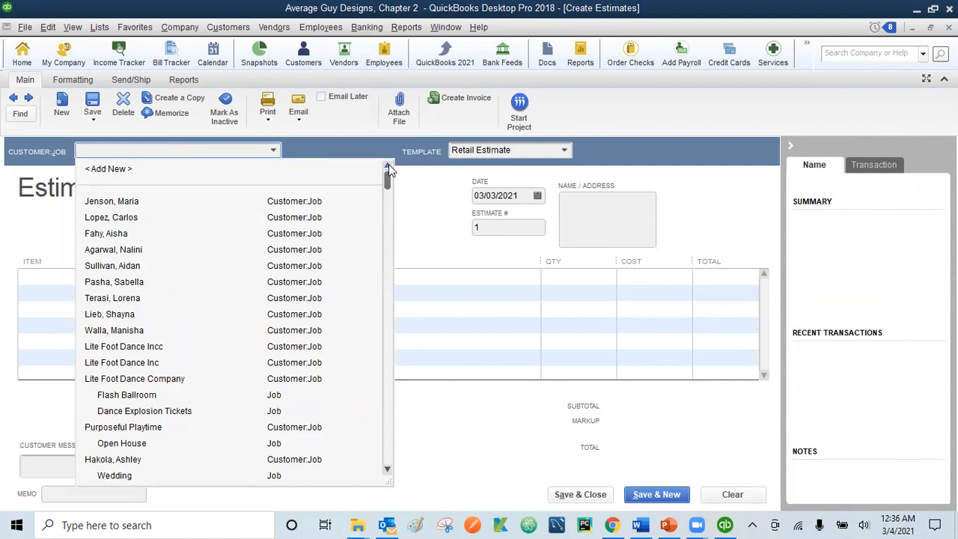
{"action": "left_click", "coordinate": [164, 151]}
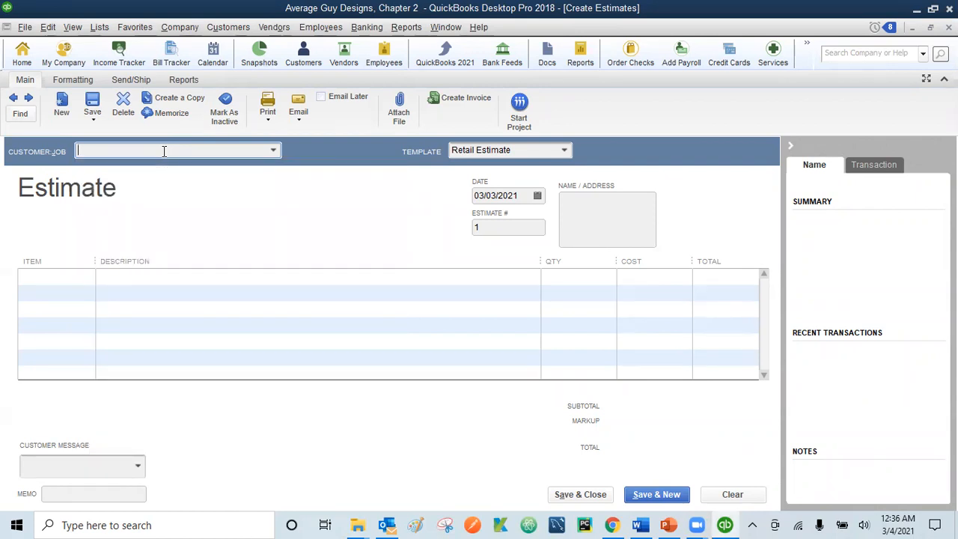
{"action": "type", "text": "Lite Foot Dance Company"}
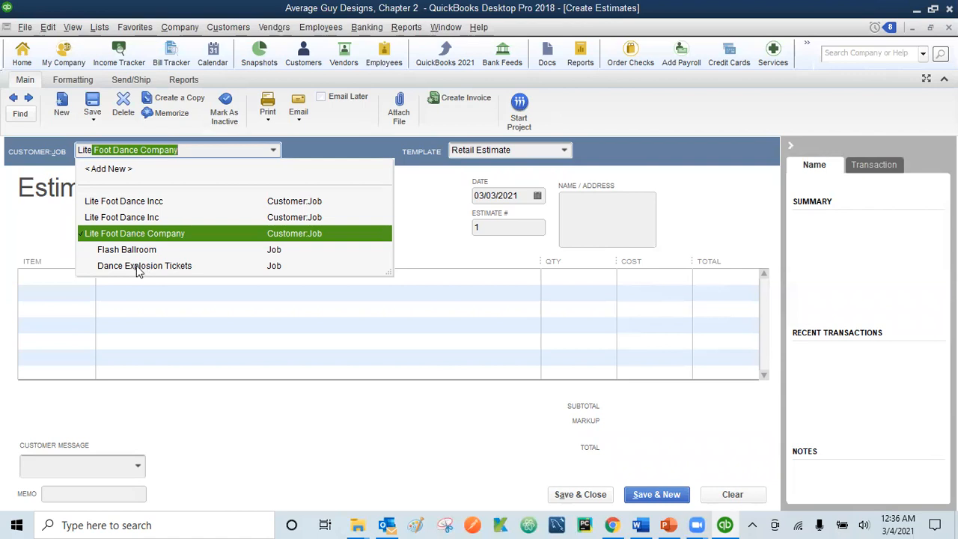
{"action": "left_click", "coordinate": [137, 268]}
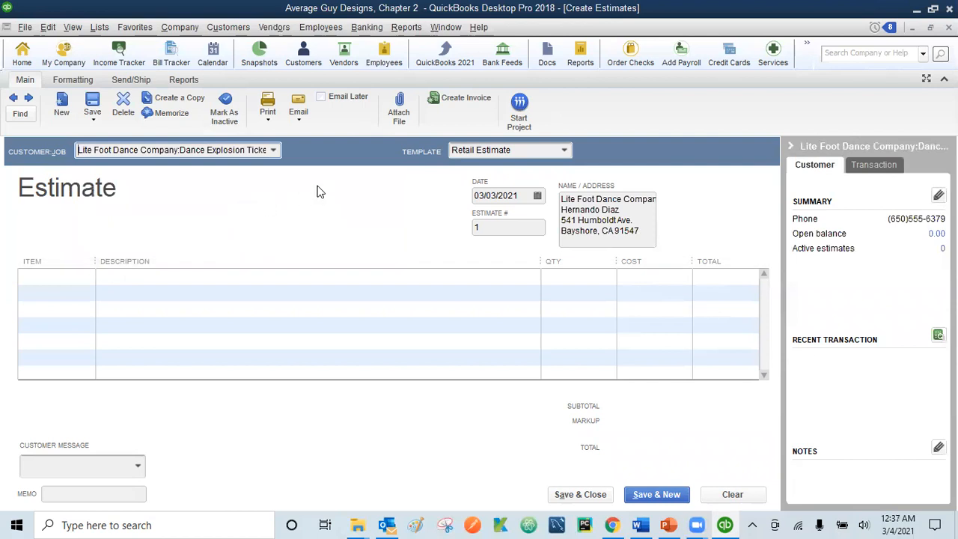
Step: Keep the Retail Estimate template and date the estimate 12/16/2023
{"action": "left_click", "coordinate": [566, 151]}
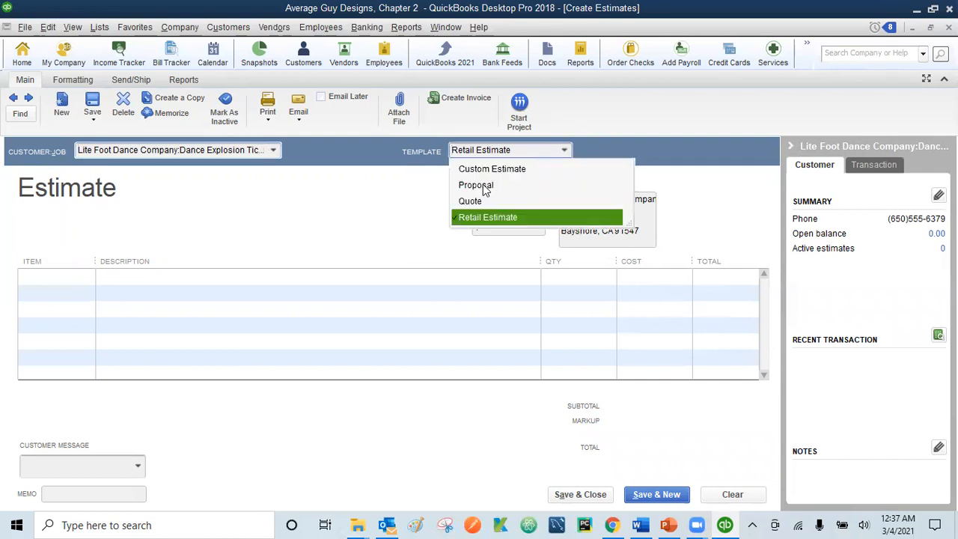
{"action": "left_click", "coordinate": [523, 213]}
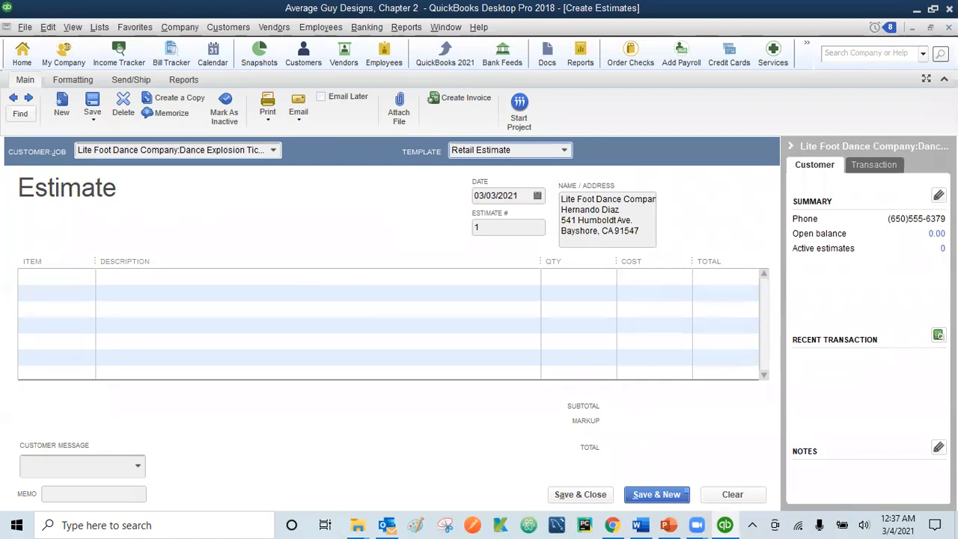
{"action": "key", "text": "Tab"}
{"action": "type", "text": "121623"}
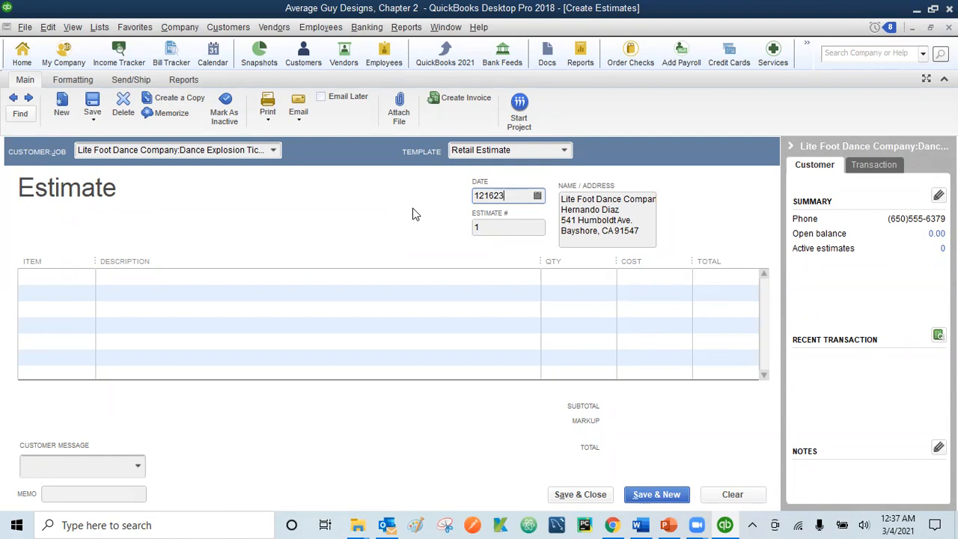
{"action": "key", "text": "Tab"}
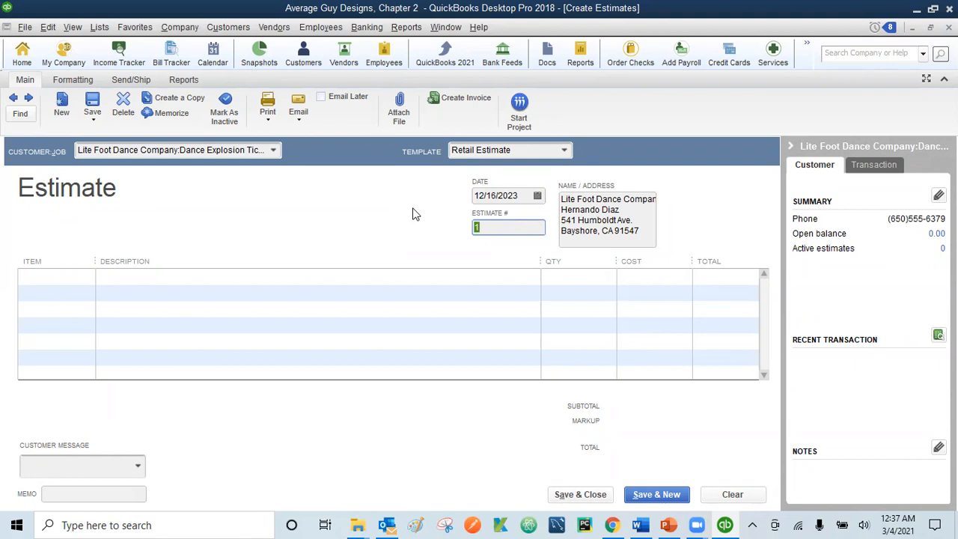
{"action": "key", "text": "Tab"}
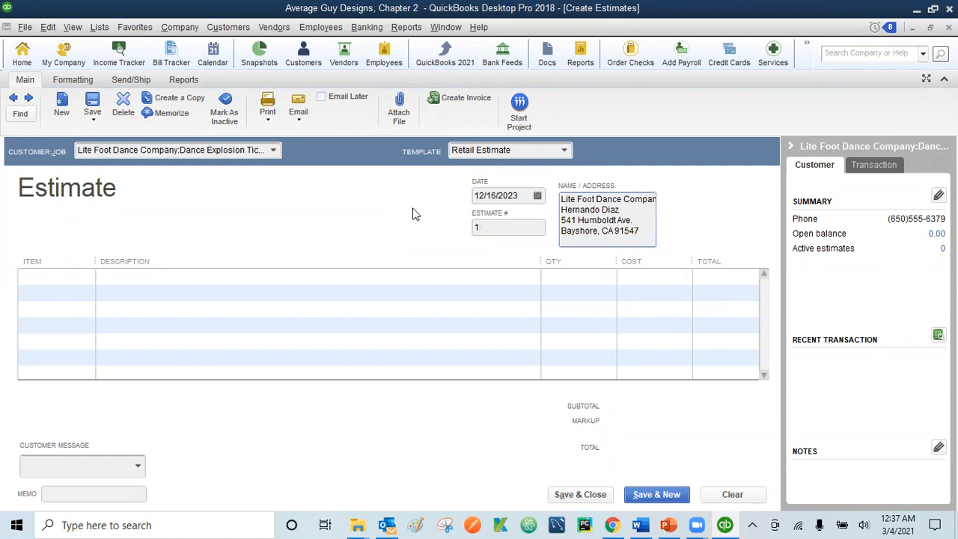
{"action": "key", "text": "Tab"}
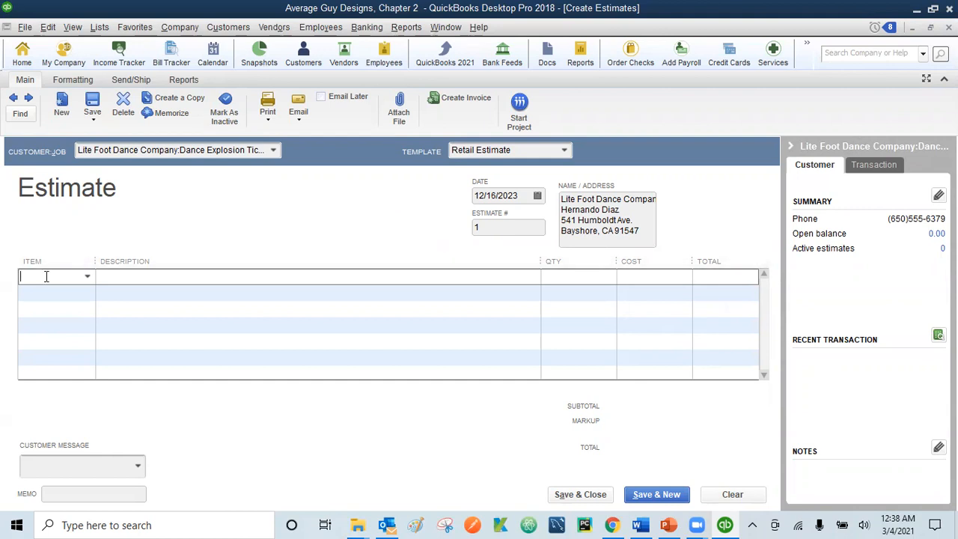
Step: Add a Graphic Design line with quantity 7 at 38.00
{"action": "type", "text": "Graphic Design"}
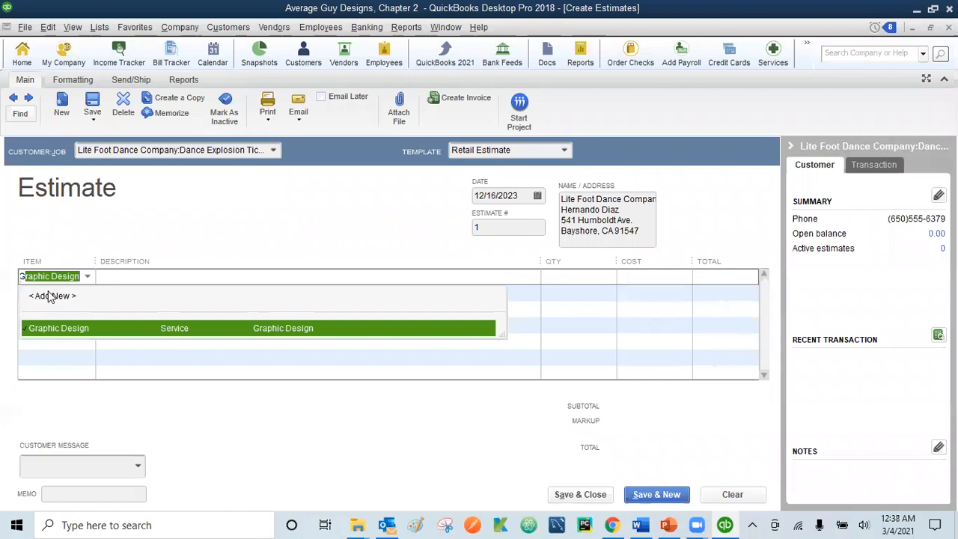
{"action": "left_click", "coordinate": [595, 275]}
{"action": "type", "text": "7"}
{"action": "key", "text": "Tab"}
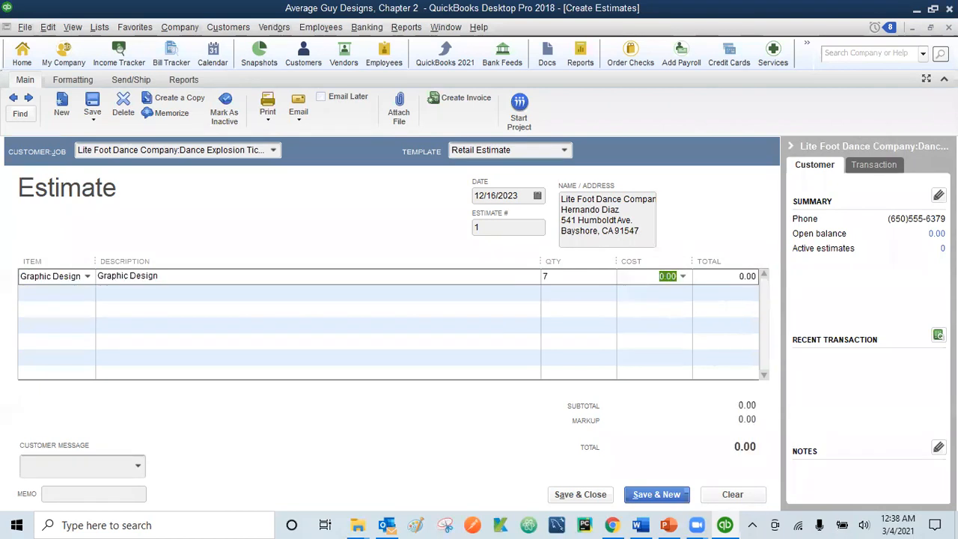
{"action": "type", "text": "38"}
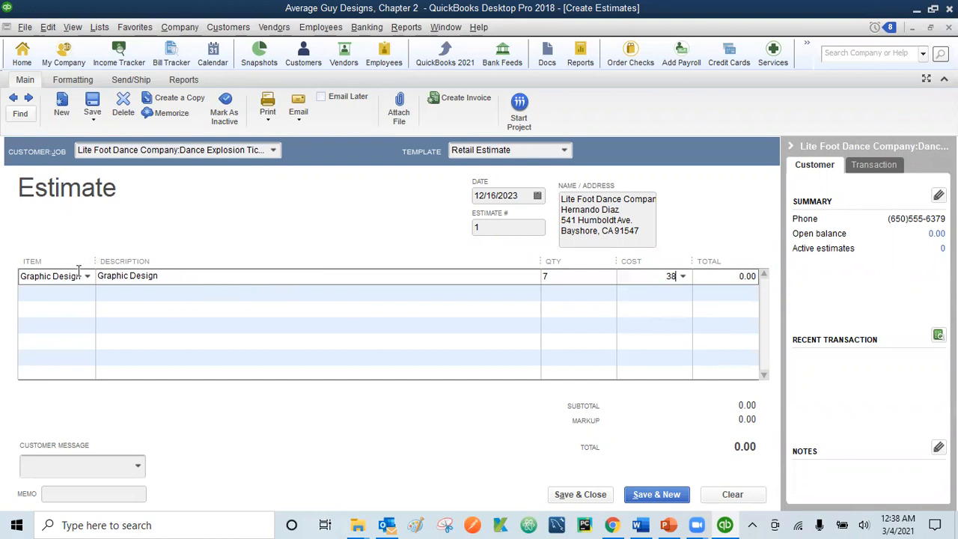
{"action": "left_click", "coordinate": [161, 271]}
Step: Describe the line as 'Branding and logo design for new dance studio', totalling 266.00
{"action": "double_click", "coordinate": [193, 271]}
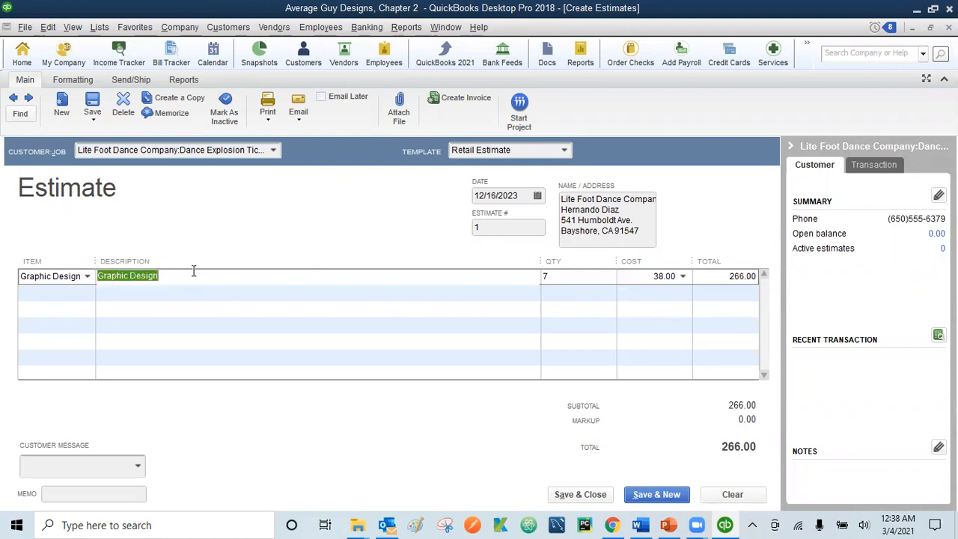
{"action": "type", "text": "Branding and logo"}
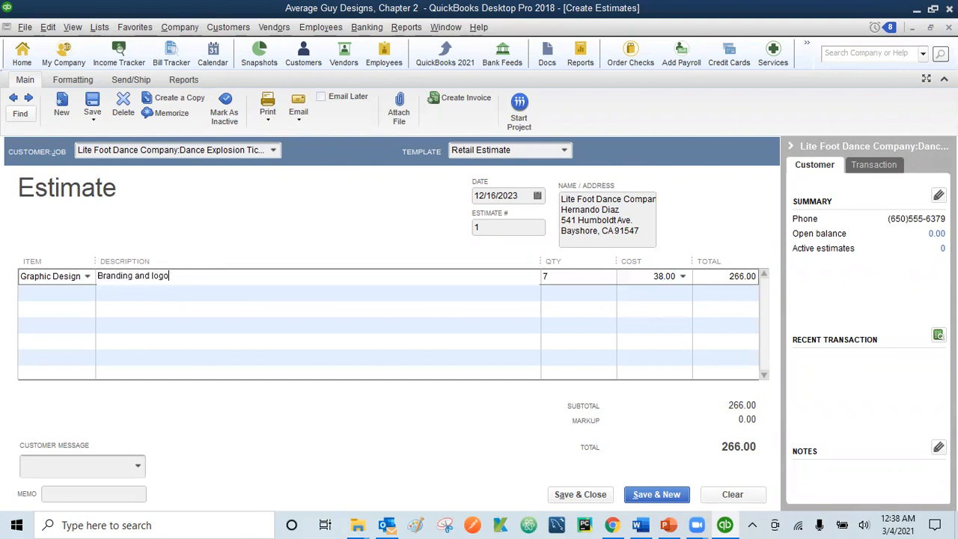
{"action": "type", "text": " design for new dance studio"}
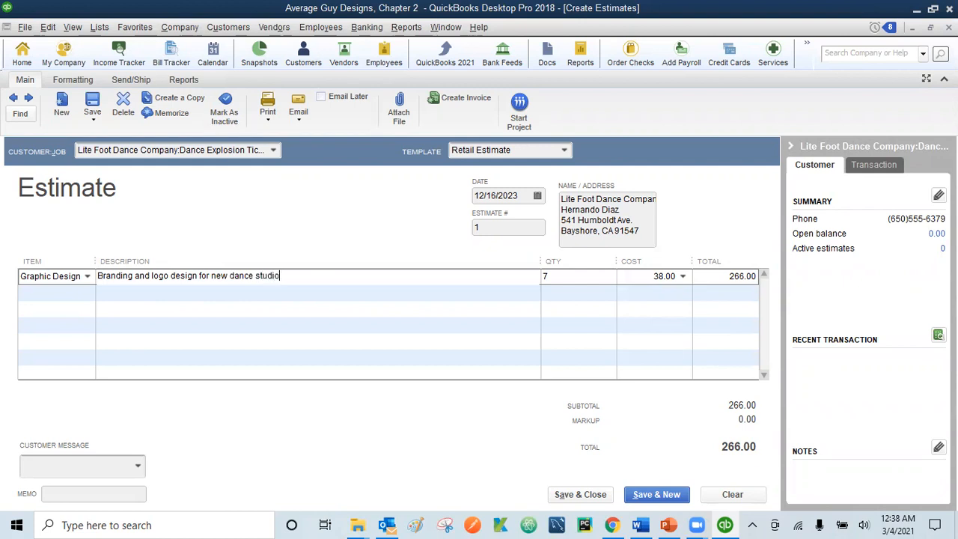
{"action": "key", "text": "Tab"}
{"action": "key", "text": "Tab"}
{"action": "key", "text": "Tab"}
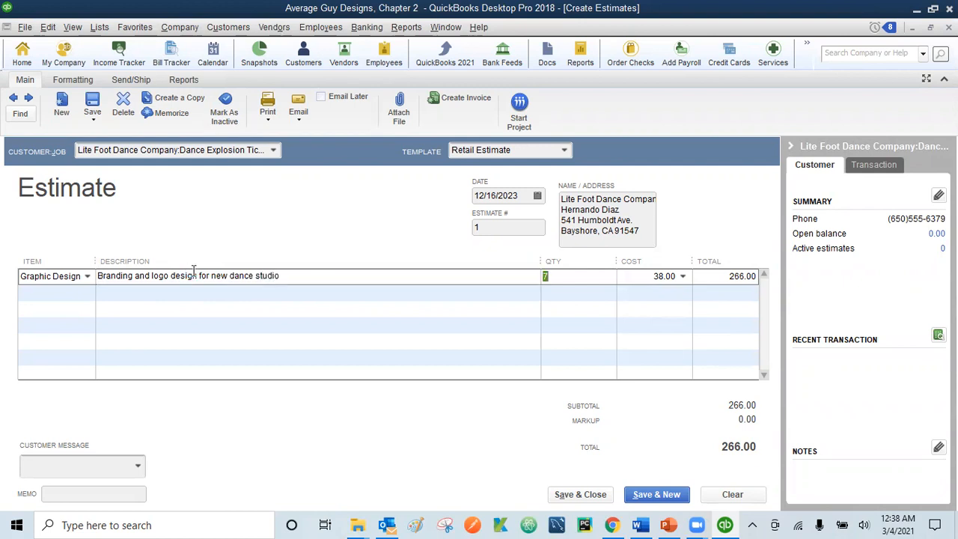
{"action": "key", "text": "Tab"}
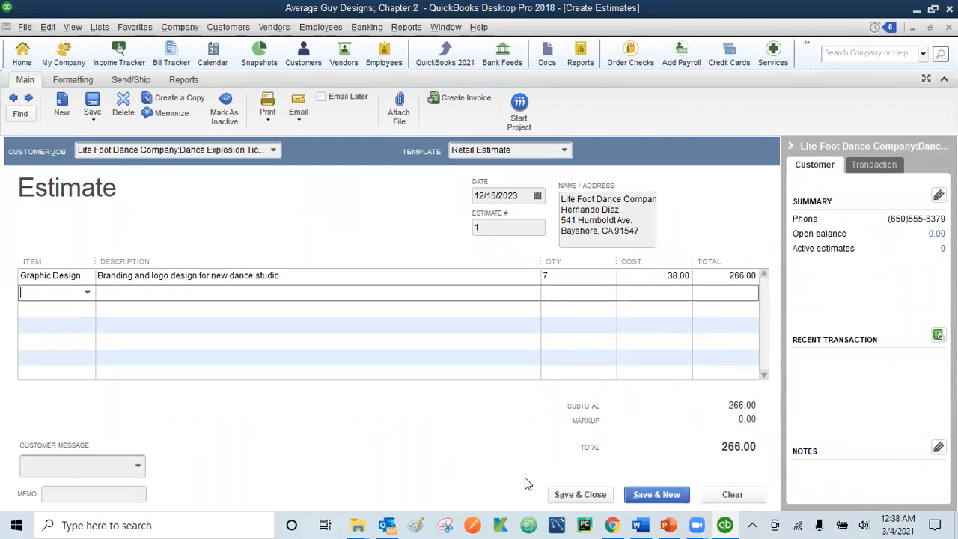
Step: Save the Lite Foot Dance Company estimate and begin a blank estimate number 2
{"action": "left_click", "coordinate": [579, 497]}
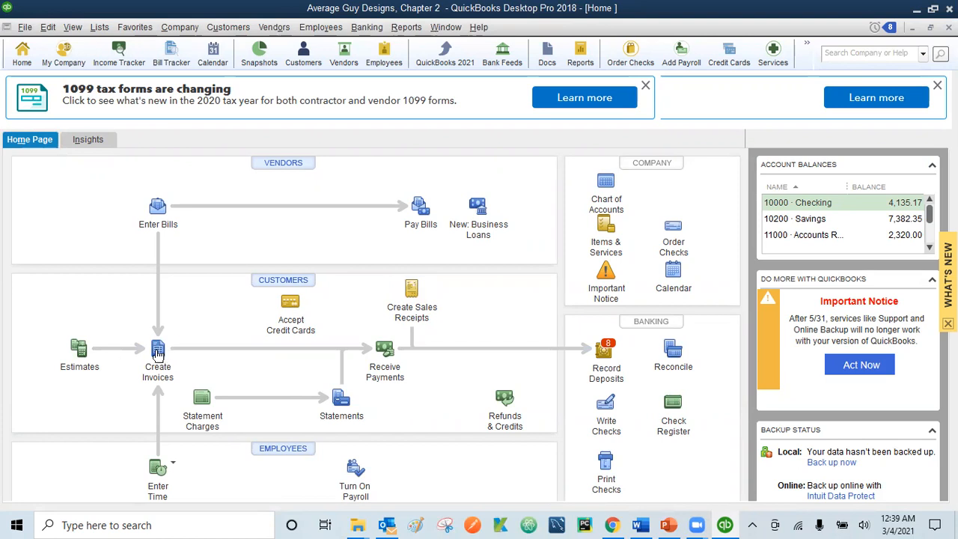
{"action": "left_click", "coordinate": [158, 351]}
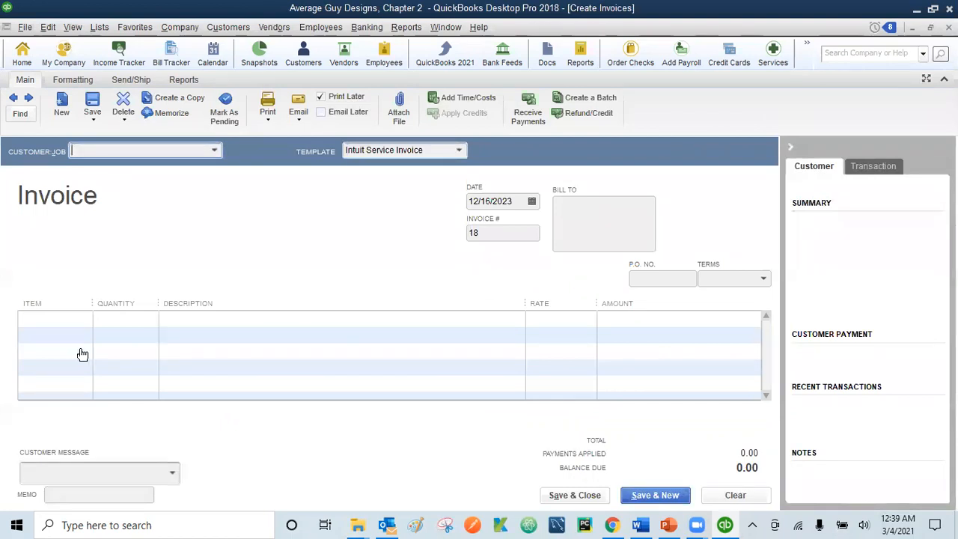
{"action": "key", "text": "Escape"}
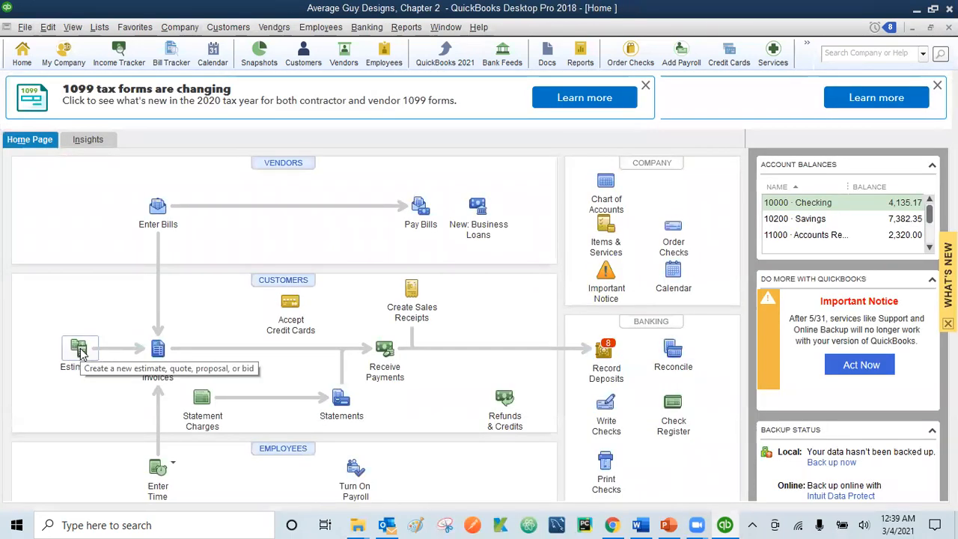
{"action": "left_click", "coordinate": [81, 351]}
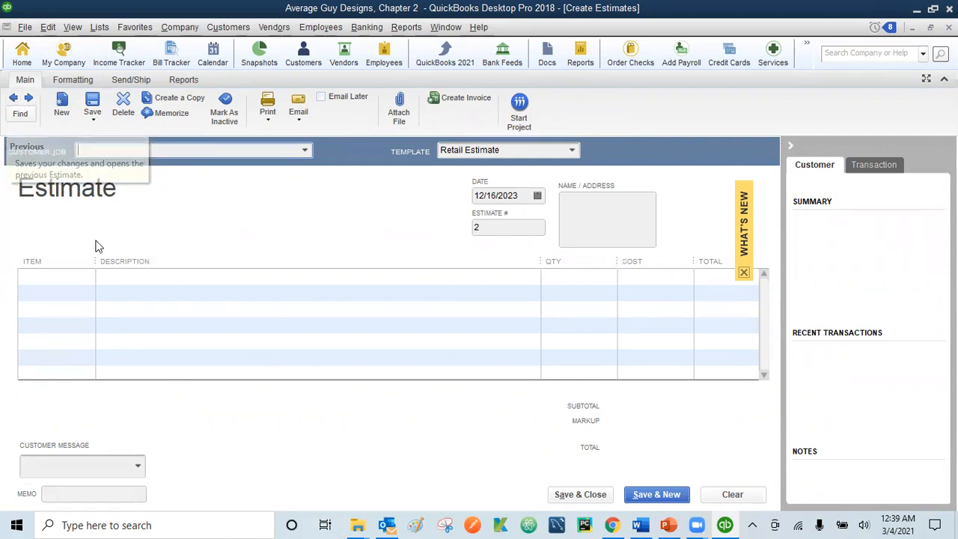
Step: Return to estimate 1 and convert it into invoice 18: 7 Graphic Design at 38.00
{"action": "left_click", "coordinate": [15, 98]}
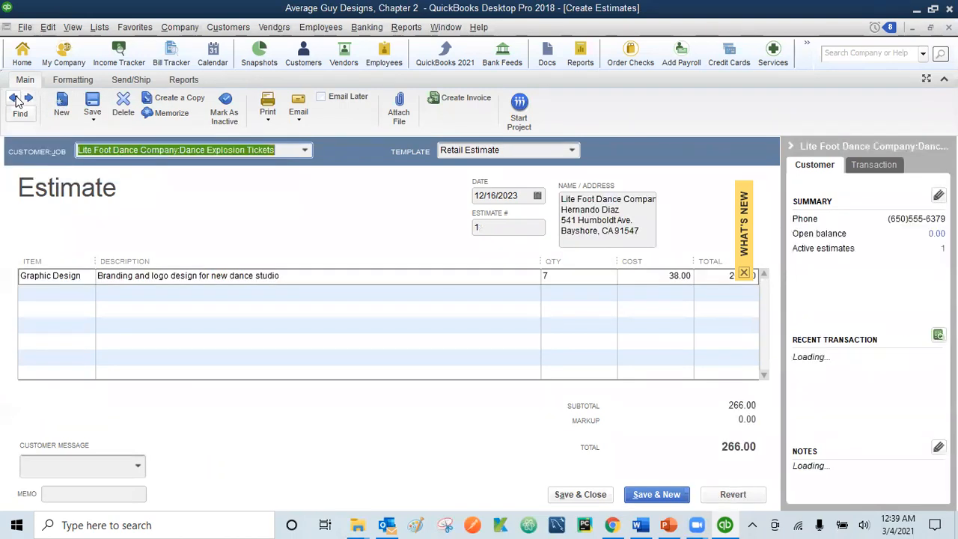
{"action": "left_click", "coordinate": [210, 151]}
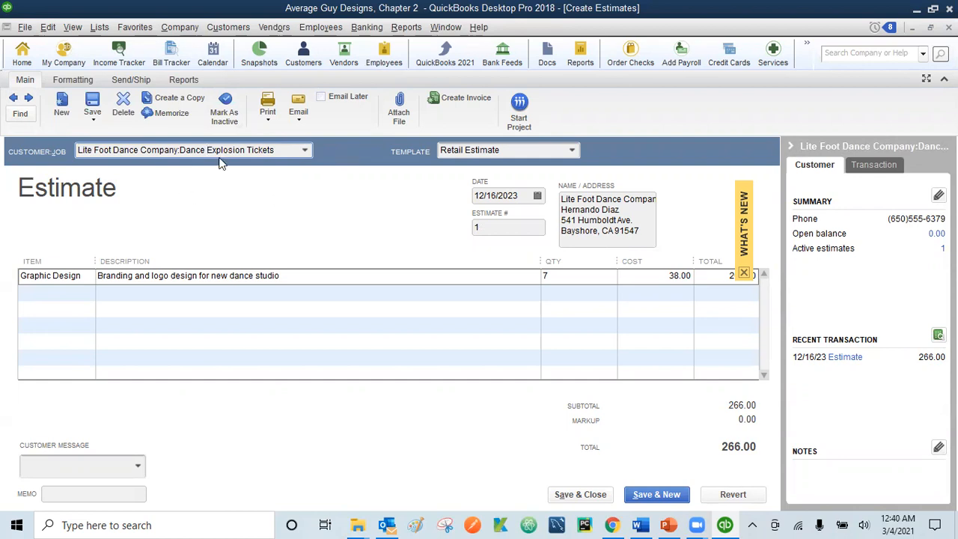
{"action": "left_click", "coordinate": [462, 98]}
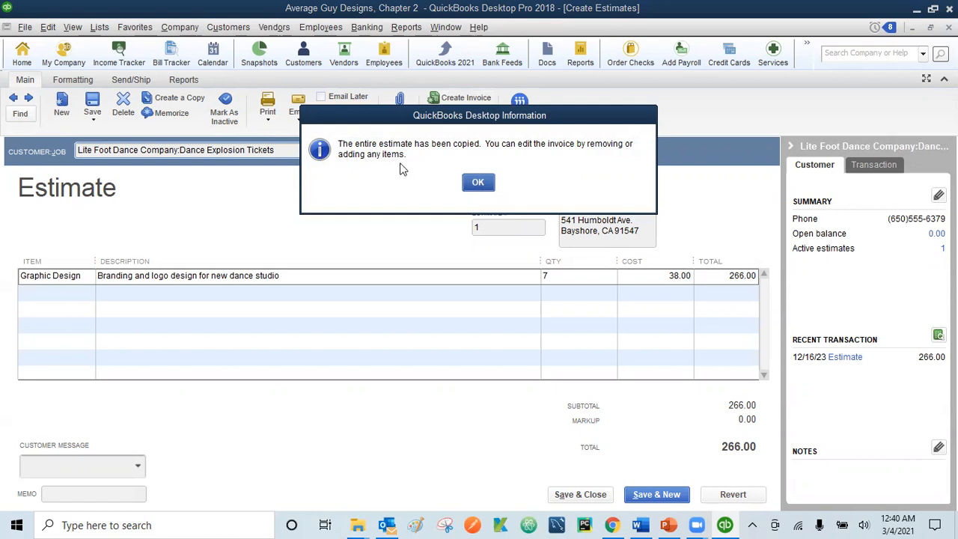
{"action": "left_click", "coordinate": [477, 184]}
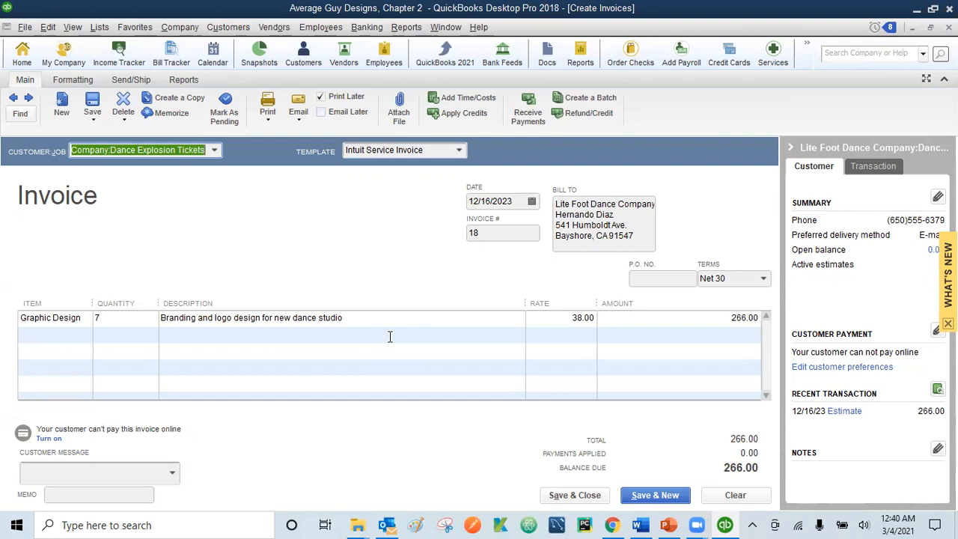
Step: Give invoice 18 the 'Thank you for your business.' message and memo 'Lite Foot - Graphic Design'
{"action": "left_click", "coordinate": [174, 478]}
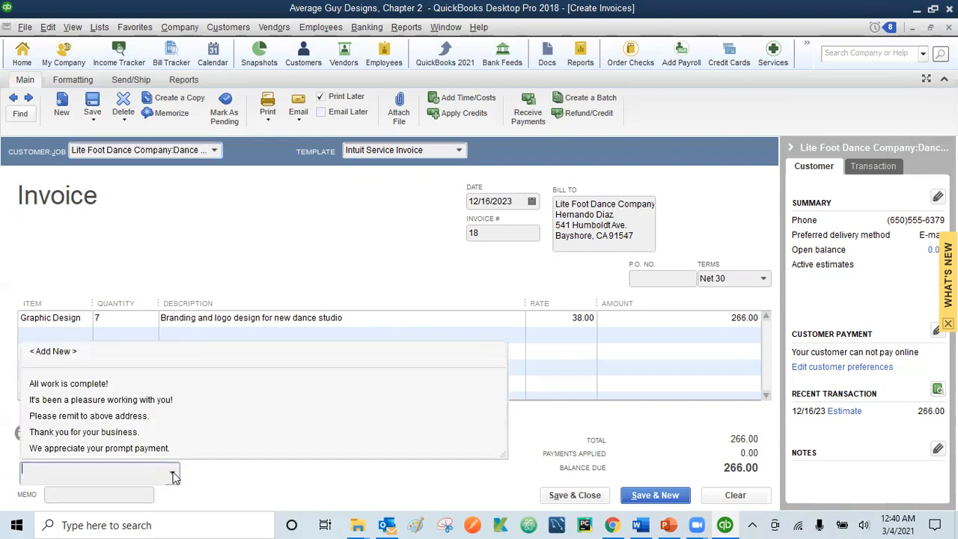
{"action": "left_click", "coordinate": [83, 434]}
{"action": "left_click", "coordinate": [77, 494]}
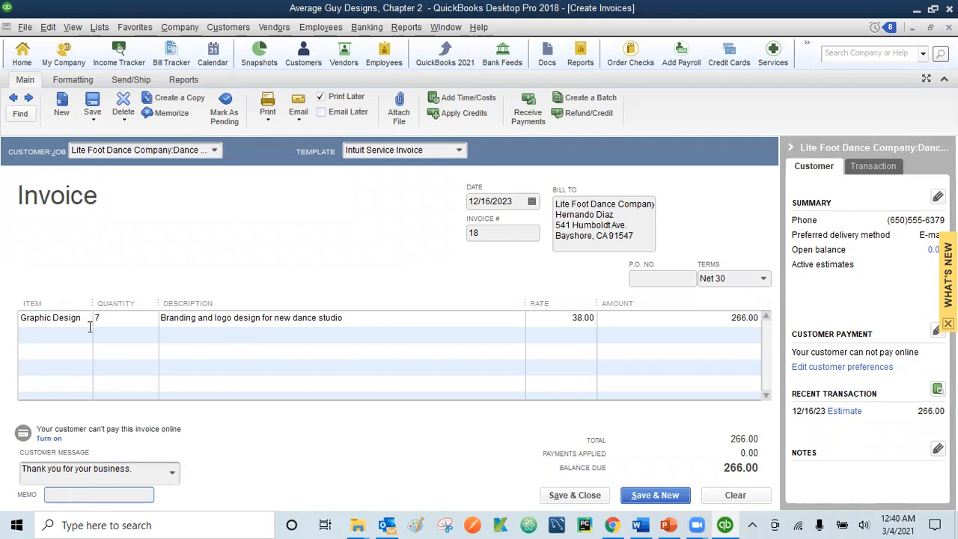
{"action": "type", "text": "Lite Foot - Graphic Design"}
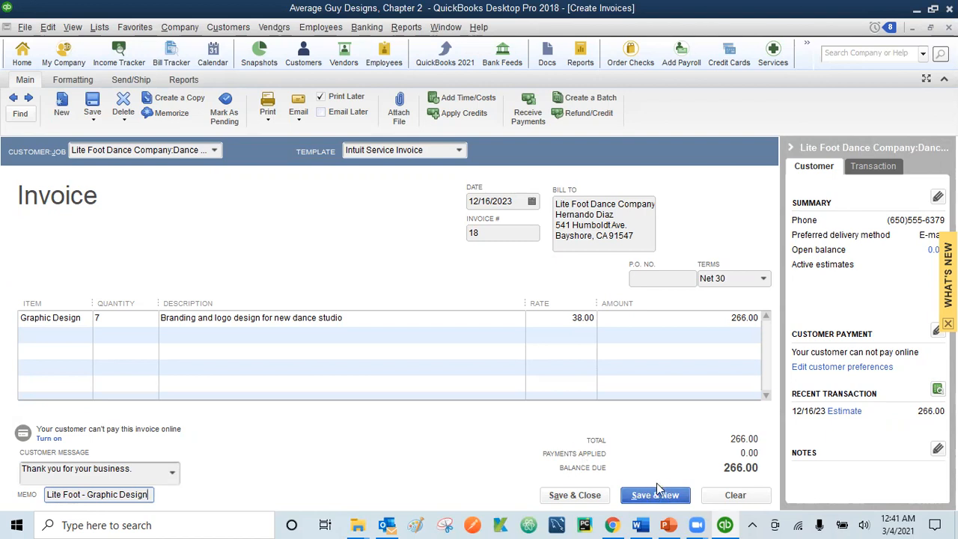
Step: Save and close invoice 18, ignoring the spelling check on its memo
{"action": "left_click", "coordinate": [575, 495]}
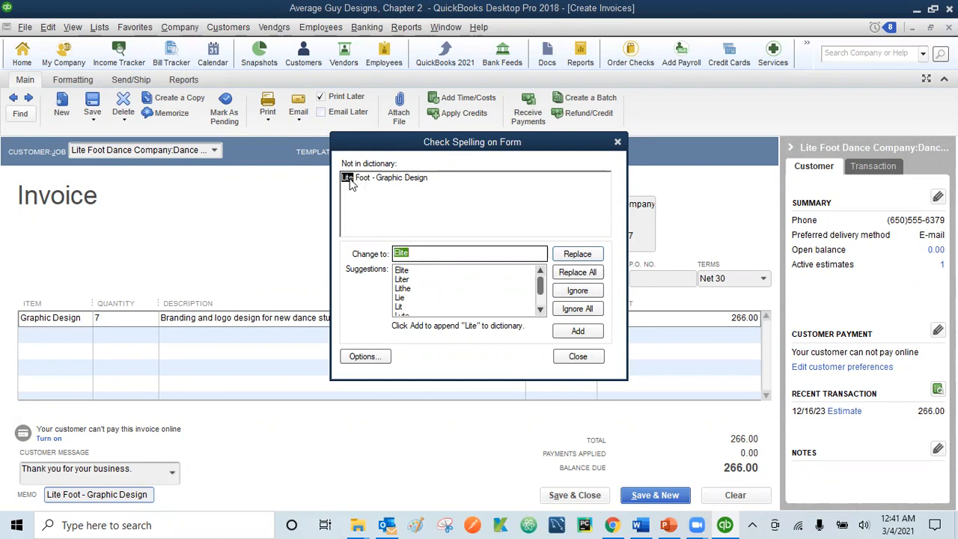
{"action": "left_click", "coordinate": [578, 291]}
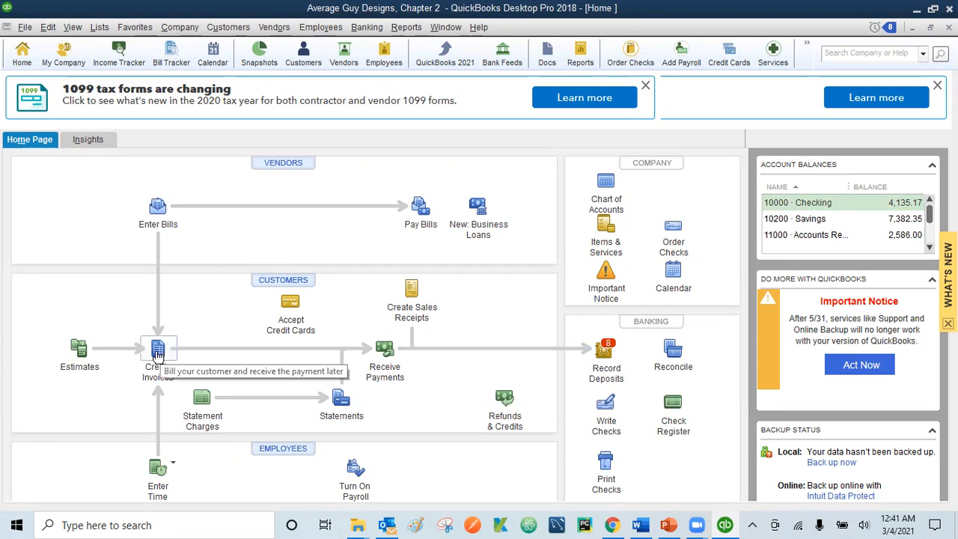
Step: Start invoice 19 and Quick Add the new customer typed into Customer:Job
{"action": "left_click", "coordinate": [158, 352]}
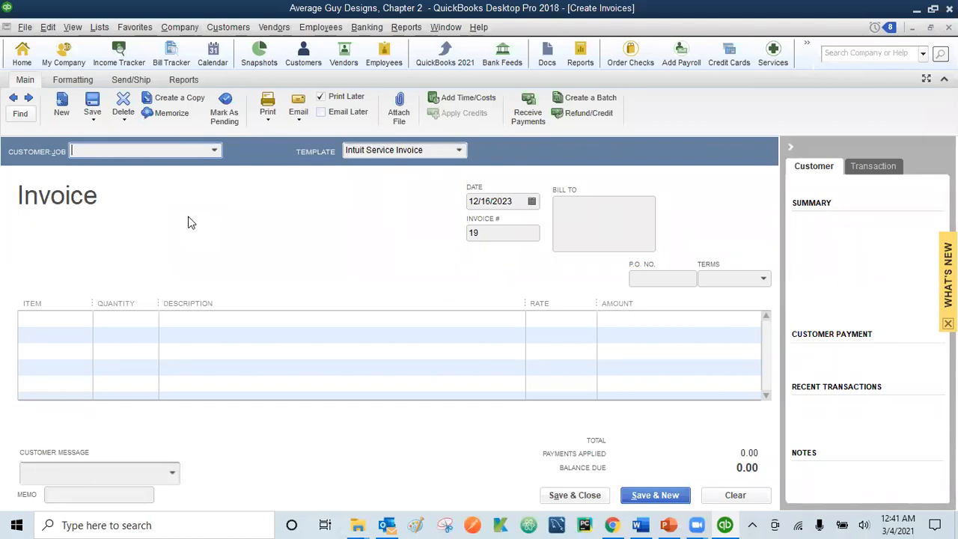
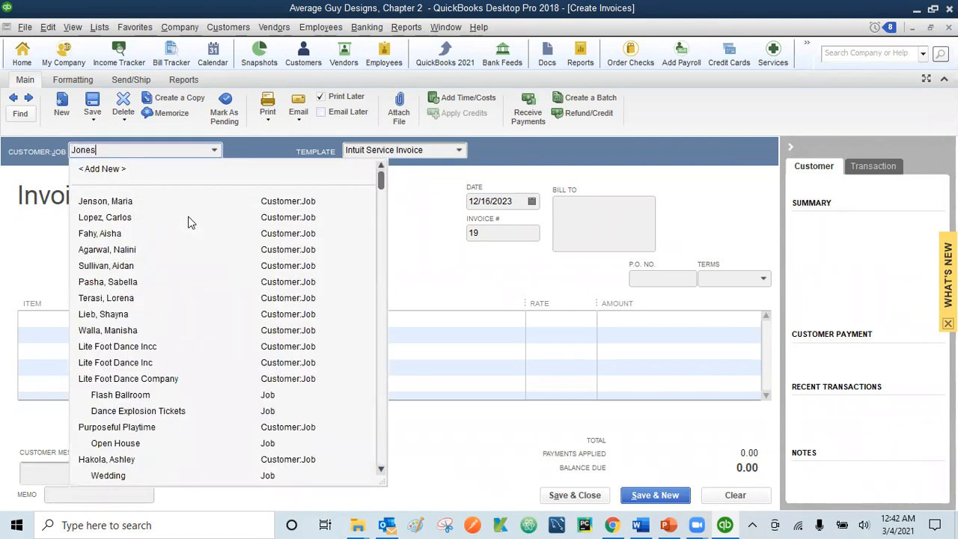
{"action": "key", "text": "Tab"}
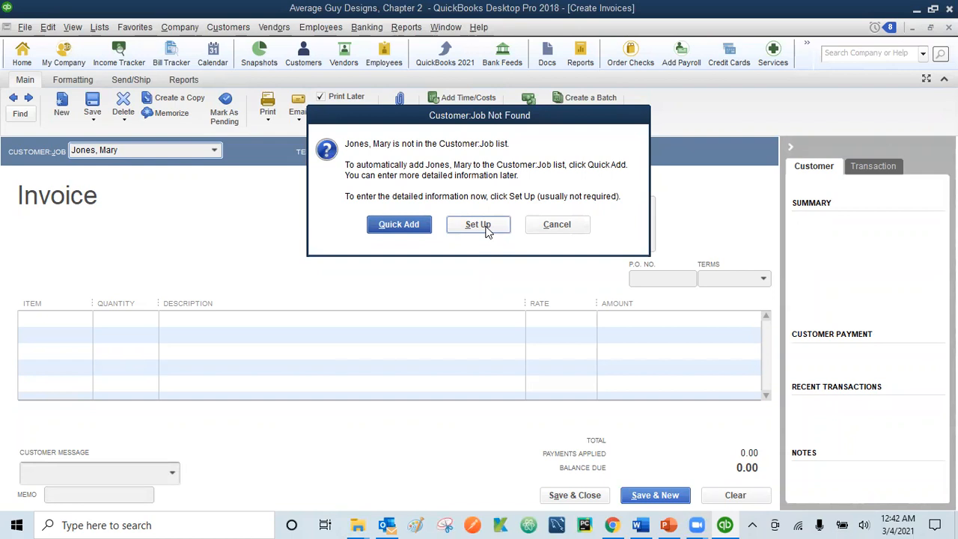
{"action": "left_click", "coordinate": [388, 229]}
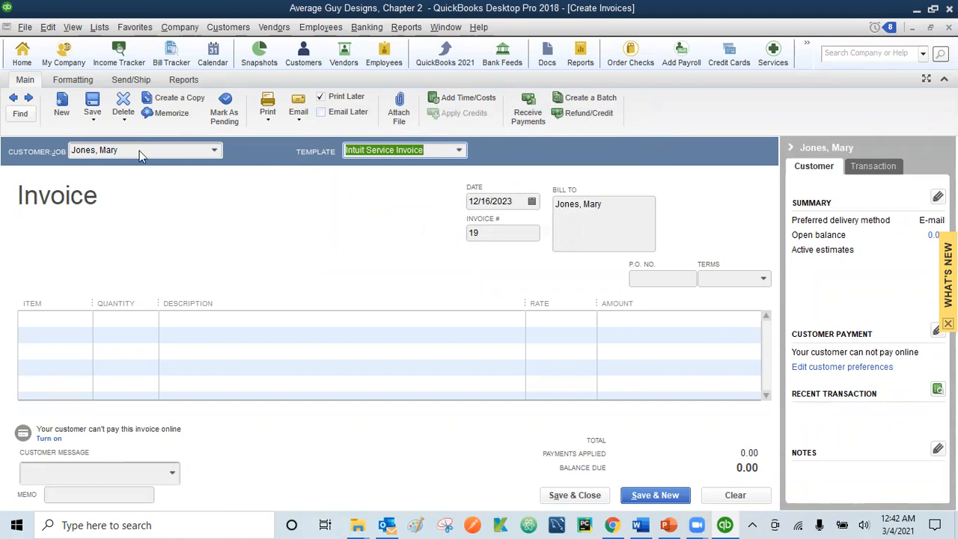
Step: Date invoice 19 as 12/18/2023 and set its terms to Net 15
{"action": "left_click", "coordinate": [491, 202]}
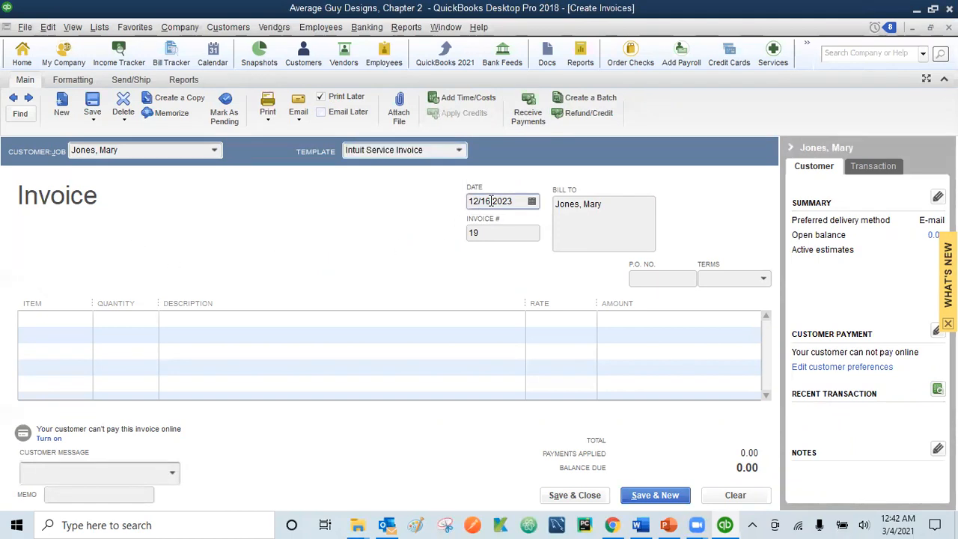
{"action": "key", "text": "BackSpace"}
{"action": "type", "text": "8"}
{"action": "left_click", "coordinate": [763, 278]}
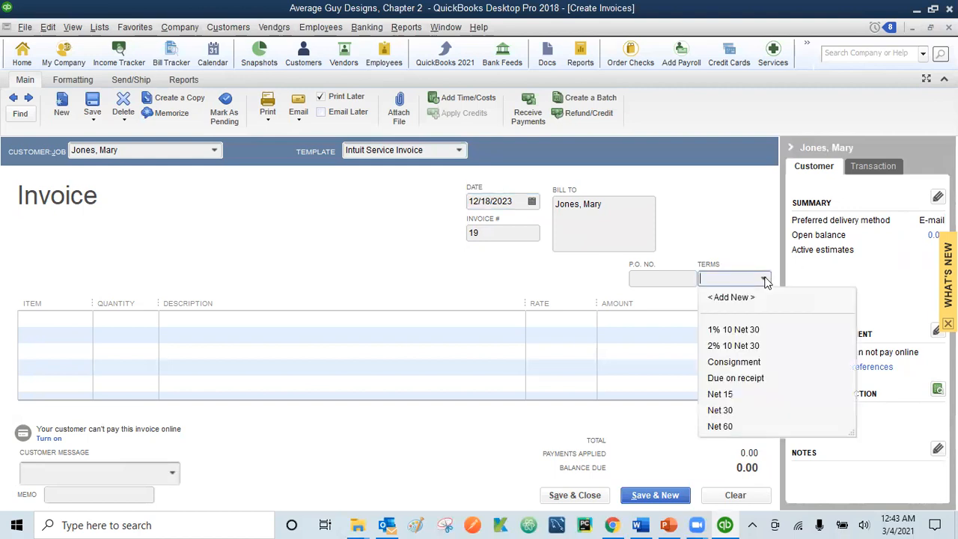
{"action": "left_click", "coordinate": [723, 395]}
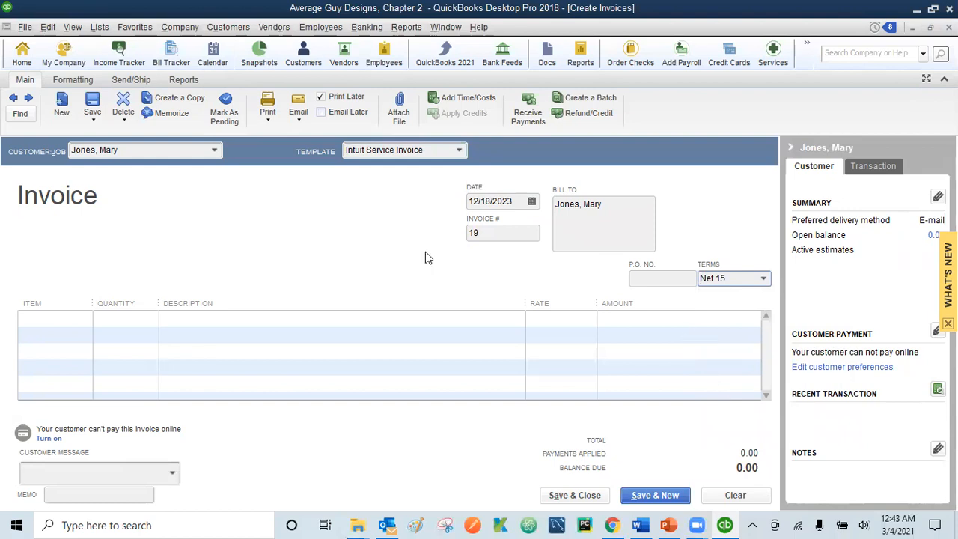
{"action": "left_click", "coordinate": [67, 320]}
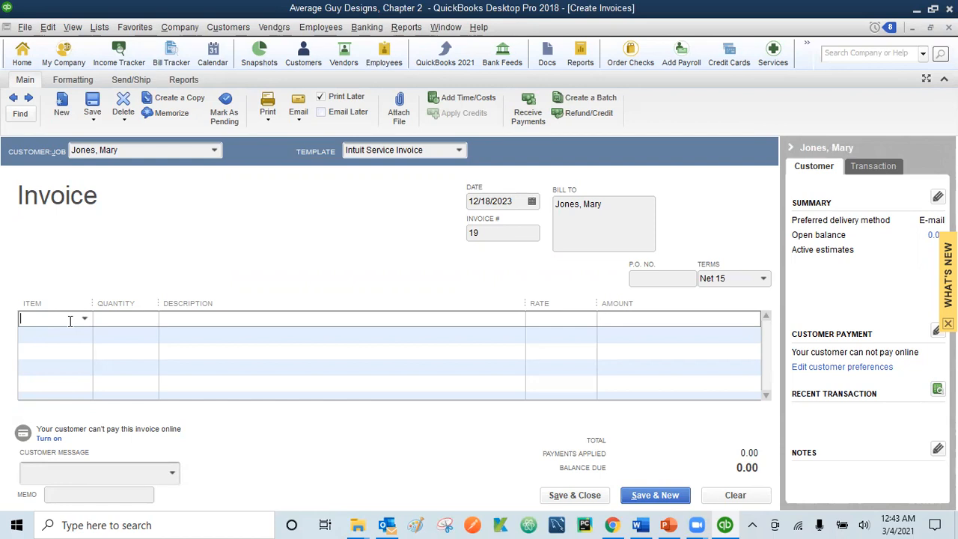
Step: Add a line for 6 Art Work at 45.00 each, totalling 270.00
{"action": "type", "text": "Art Work"}
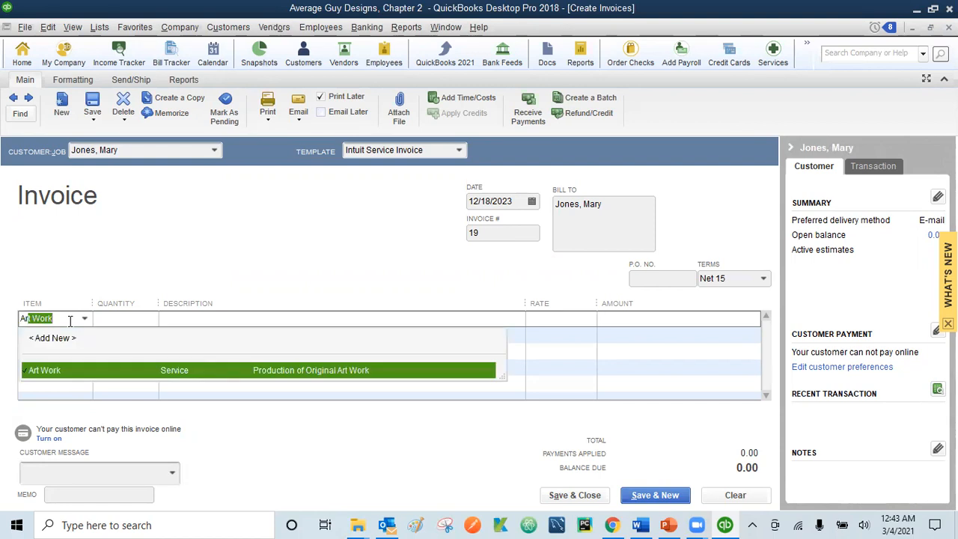
{"action": "left_click", "coordinate": [70, 373]}
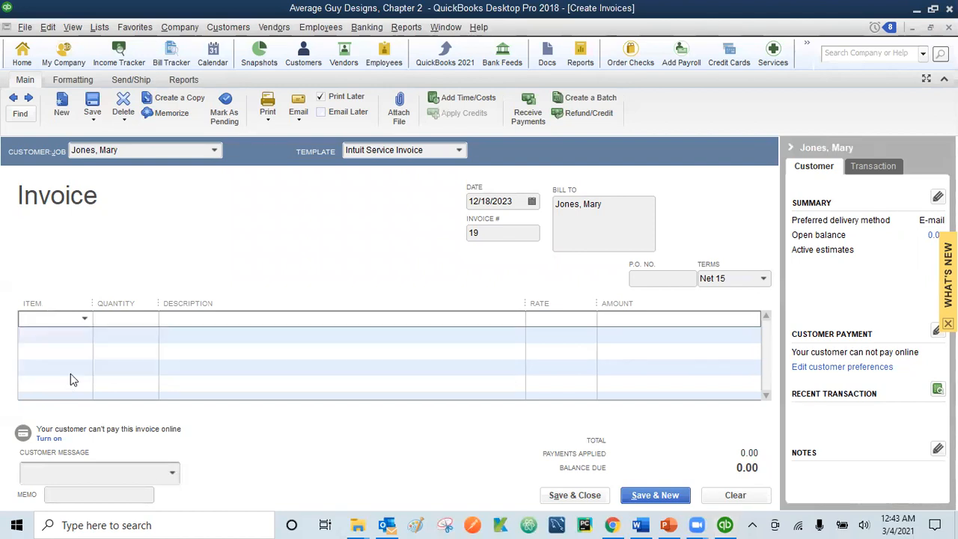
{"action": "left_click", "coordinate": [122, 324]}
{"action": "type", "text": "6"}
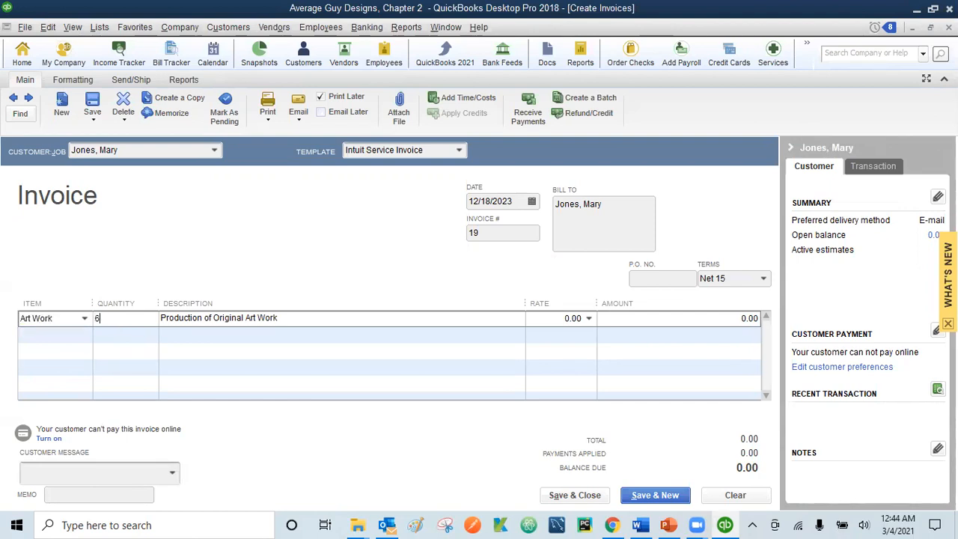
{"action": "key", "text": "Tab"}
{"action": "key", "text": "Tab"}
{"action": "type", "text": "45"}
{"action": "key", "text": "Tab"}
{"action": "key", "text": "Tab"}
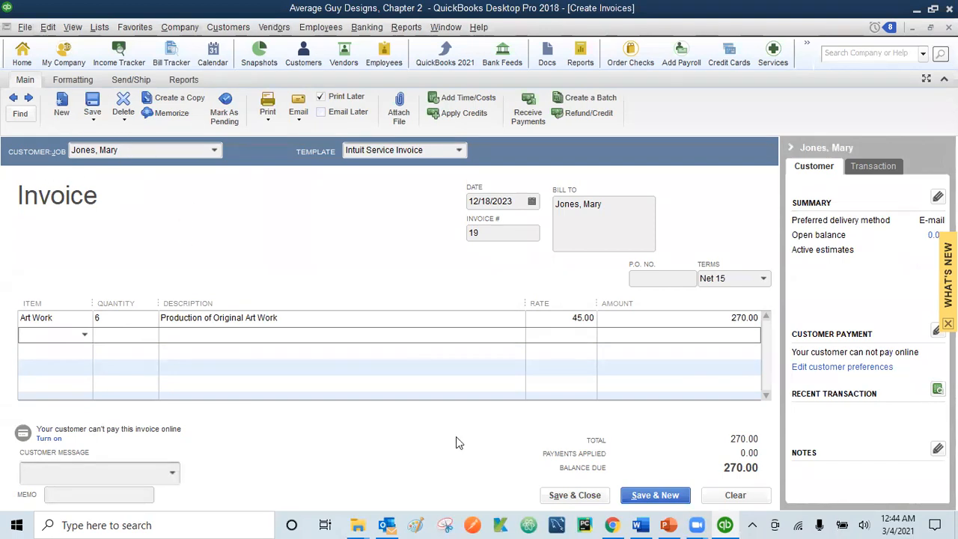
Step: Save invoice 19 and keep Net 15 as the customer's permanent terms
{"action": "left_click", "coordinate": [574, 496]}
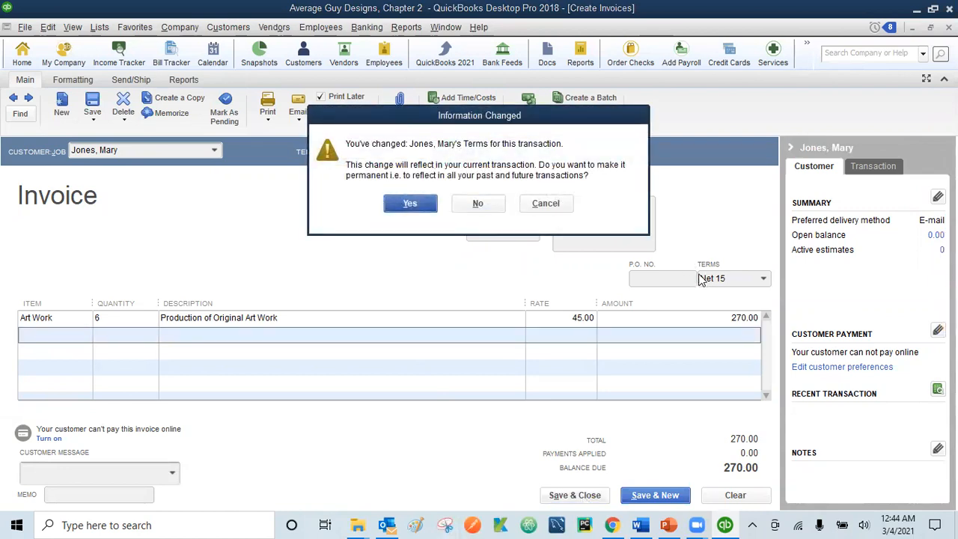
{"action": "left_click", "coordinate": [410, 204]}
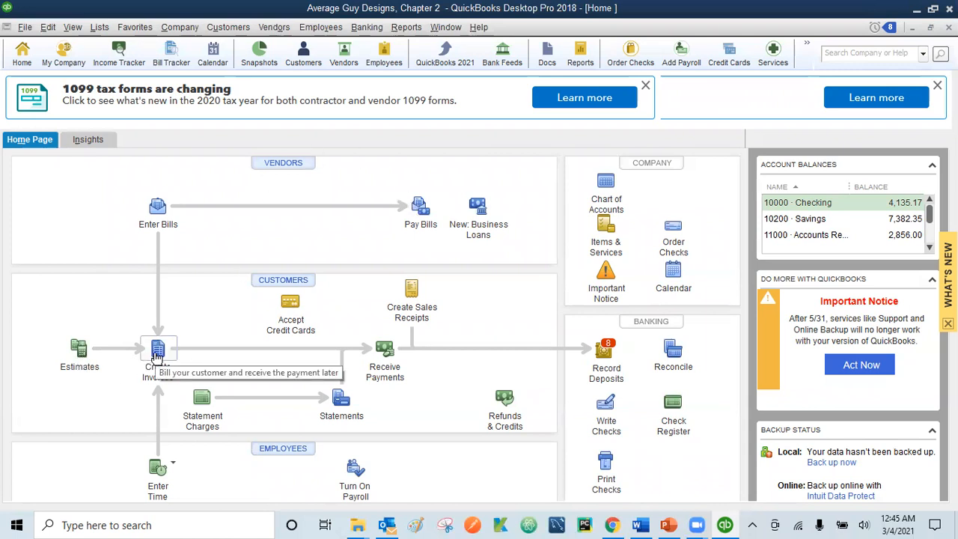
Step: Start sales receipt number 1 and assign it to the customer's Wedding job
{"action": "left_click", "coordinate": [412, 297]}
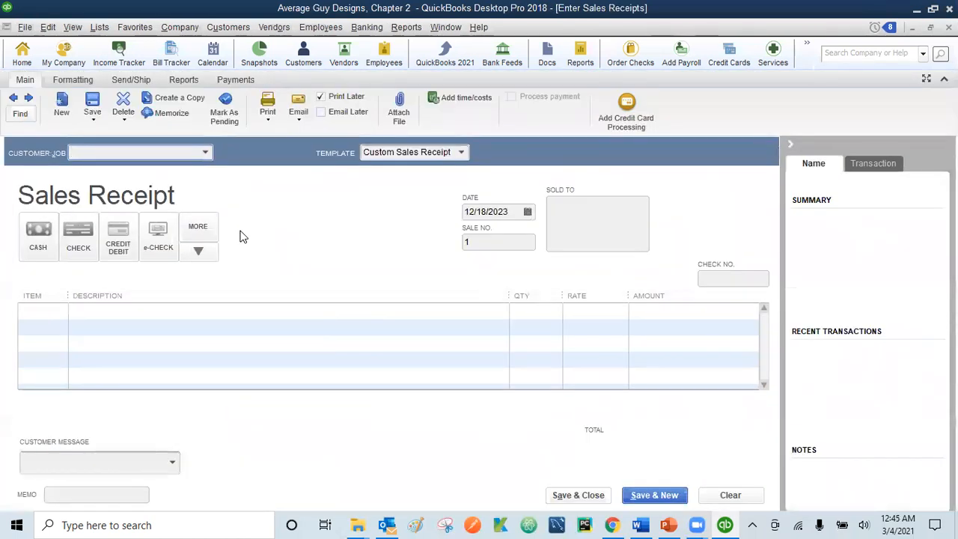
{"action": "left_click", "coordinate": [206, 153]}
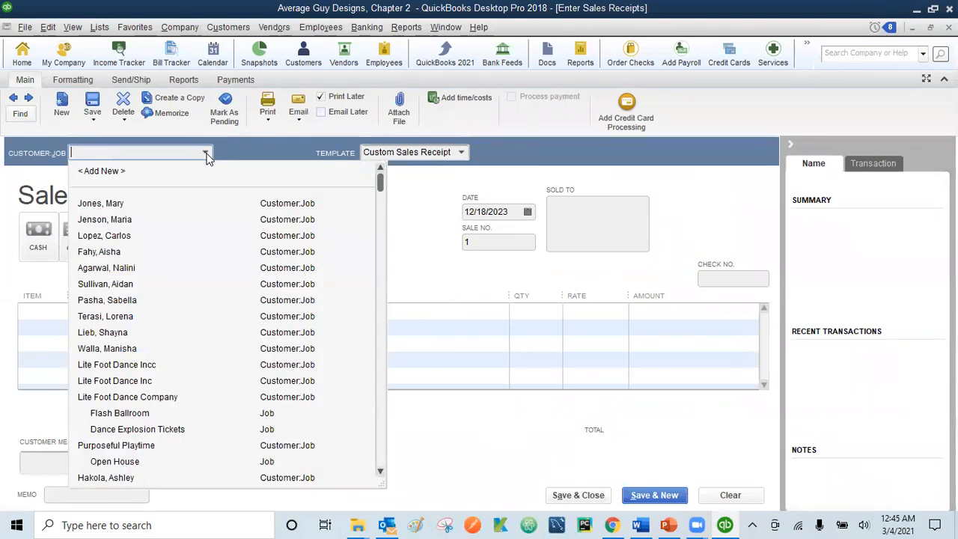
{"action": "left_click", "coordinate": [381, 473]}
{"action": "left_click", "coordinate": [381, 472]}
{"action": "left_click", "coordinate": [381, 473]}
{"action": "left_click", "coordinate": [381, 472]}
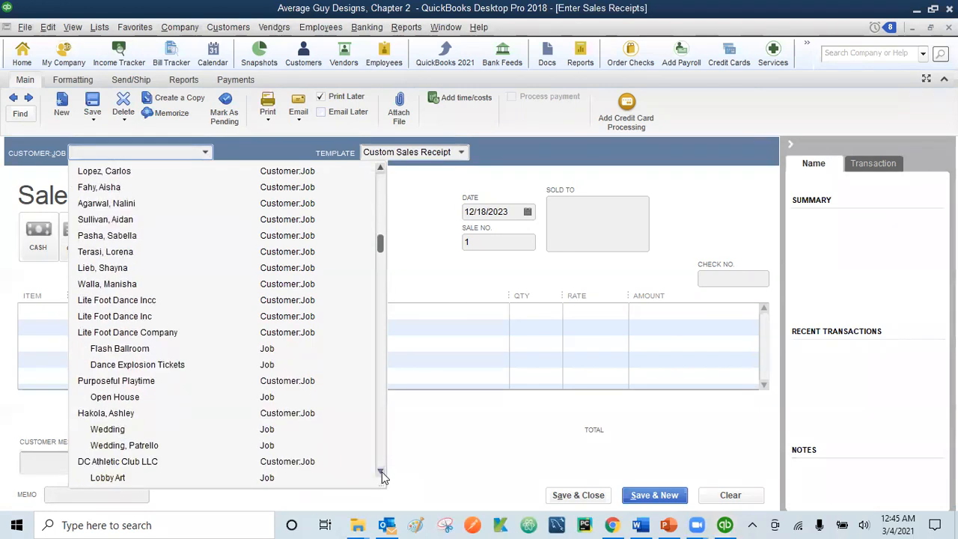
{"action": "left_click", "coordinate": [111, 430]}
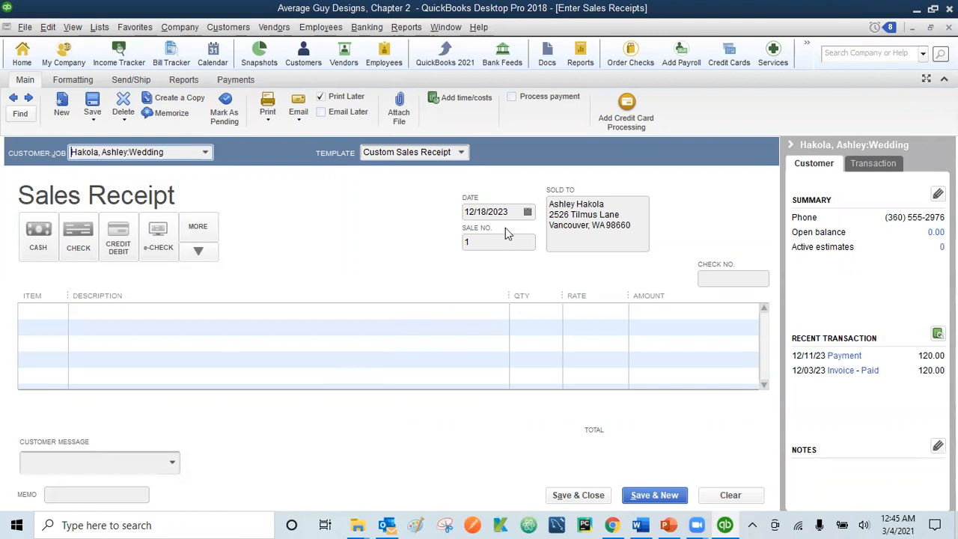
Step: Change the sales receipt date to 12/20/2023 and set the payment method to Cash
{"action": "left_click", "coordinate": [488, 212]}
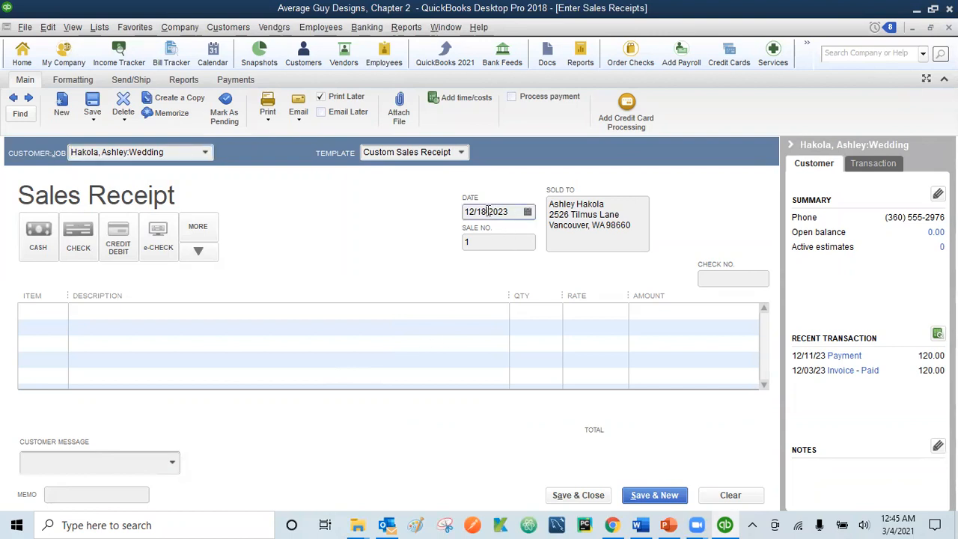
{"action": "key", "text": "BackSpace"}
{"action": "key", "text": "BackSpace"}
{"action": "type", "text": "20"}
{"action": "key", "text": "Tab"}
{"action": "key", "text": "Tab"}
{"action": "key", "text": "Tab"}
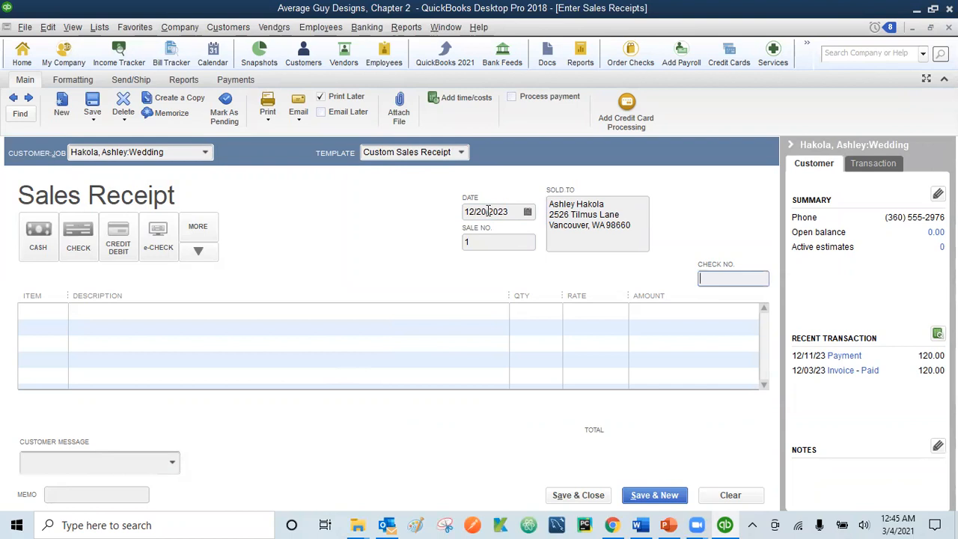
{"action": "left_click", "coordinate": [41, 236]}
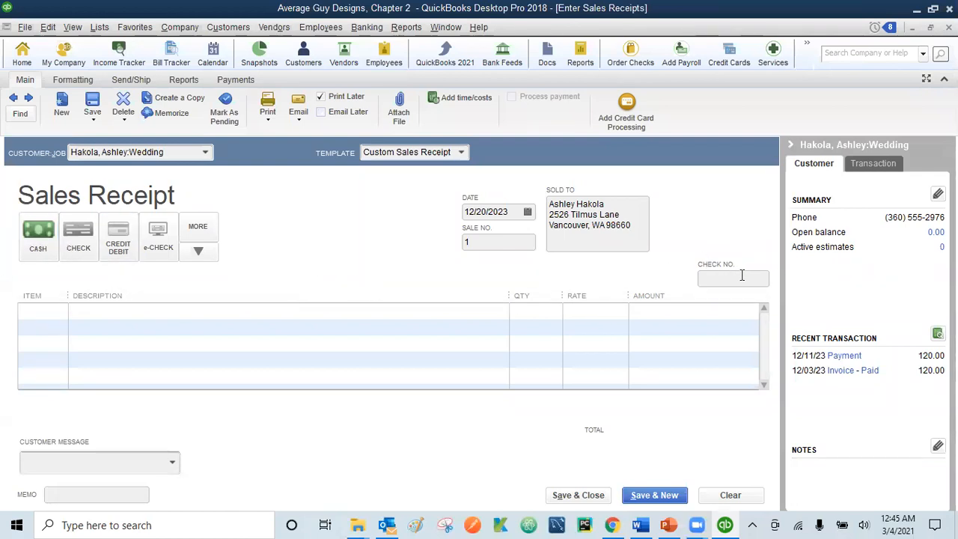
{"action": "left_click", "coordinate": [53, 311]}
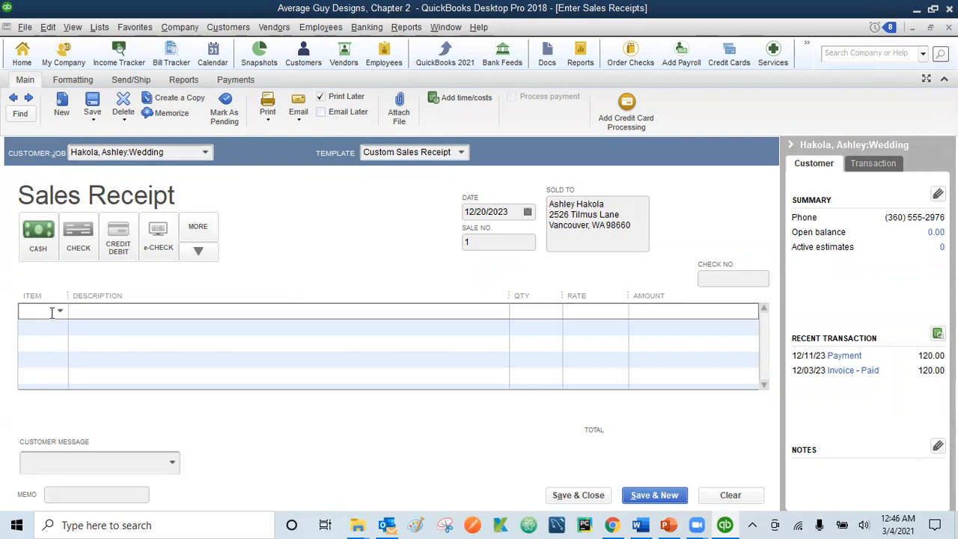
Step: Add an Art Work line with quantity 4 at a rate of 45.00, totalling 180.00
{"action": "type", "text": "Art Work"}
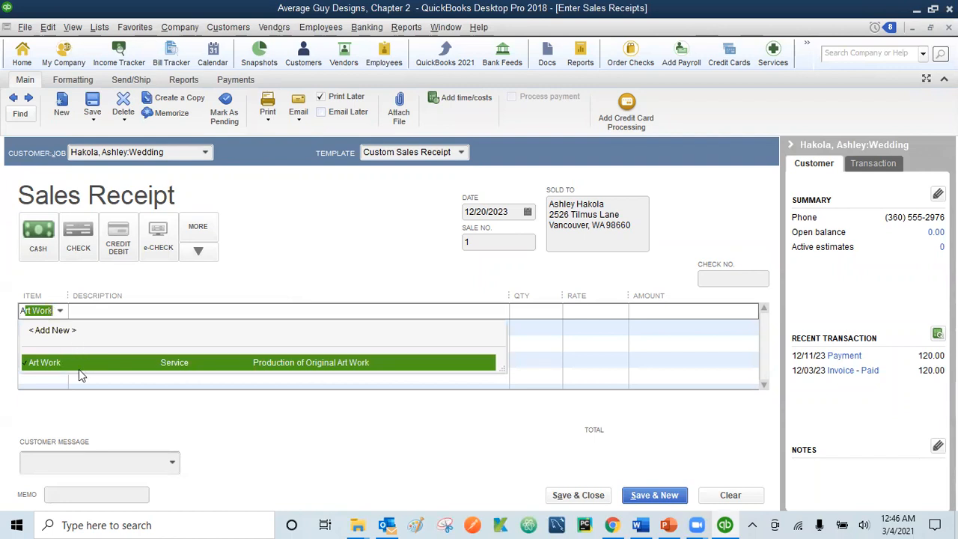
{"action": "left_click", "coordinate": [100, 364]}
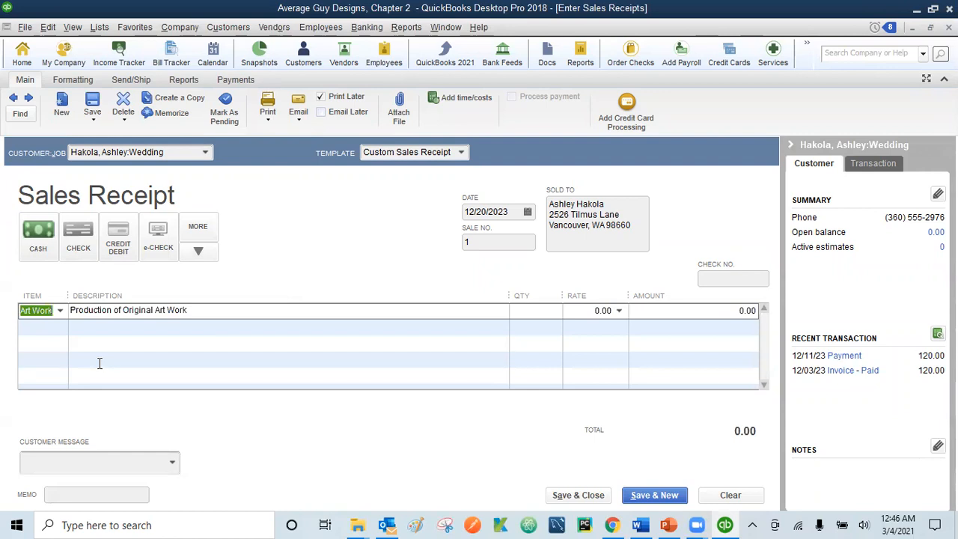
{"action": "left_click", "coordinate": [557, 310]}
{"action": "type", "text": "4"}
{"action": "key", "text": "Tab"}
{"action": "type", "text": "45"}
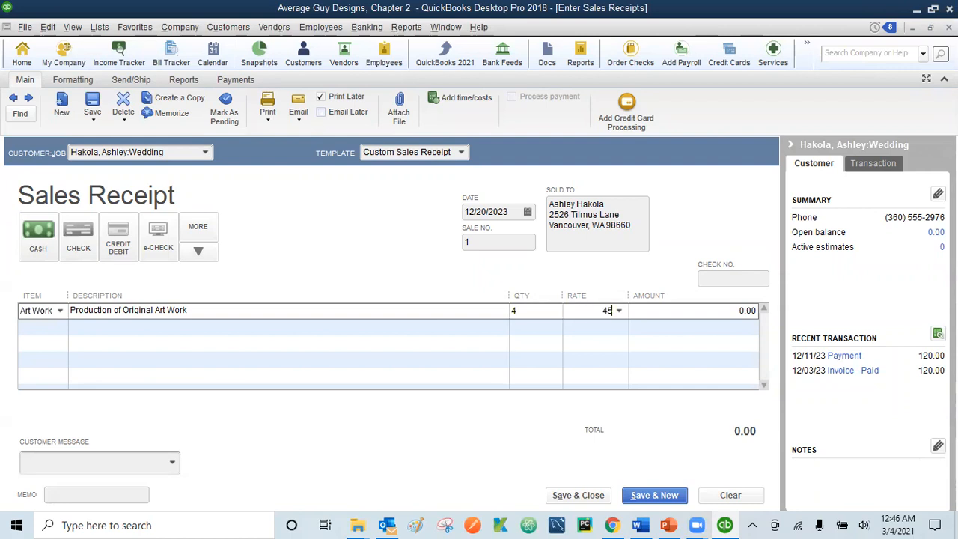
{"action": "key", "text": "Tab"}
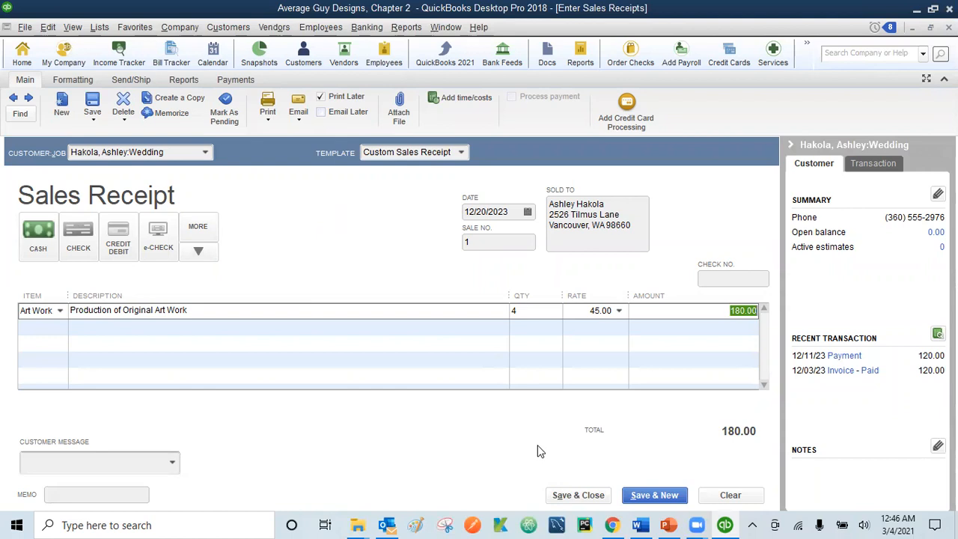
Step: Save the 180.00 cash receipt and start a new sales receipt, number 2
{"action": "left_click", "coordinate": [655, 496]}
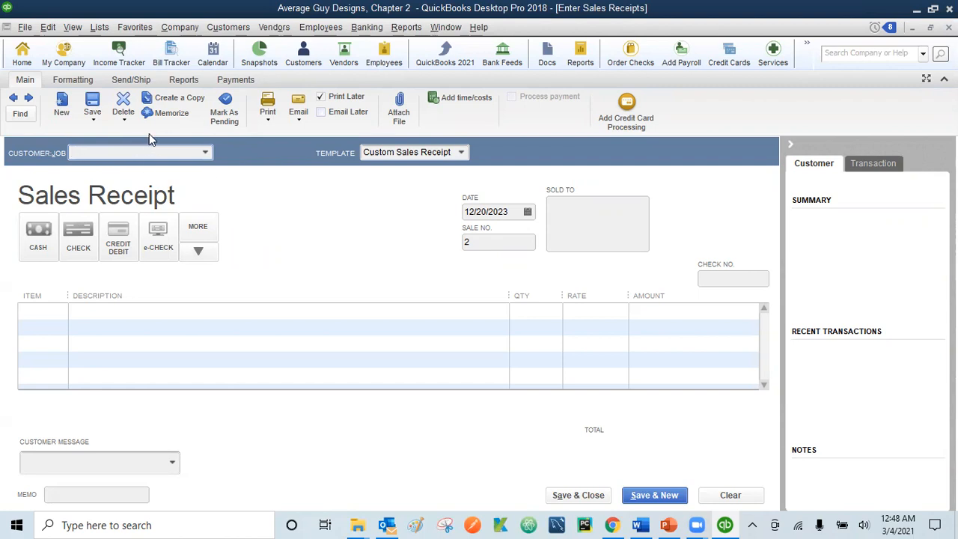
Step: Mark sales receipt 2 as paid by check, check number 1894
{"action": "left_click", "coordinate": [85, 238]}
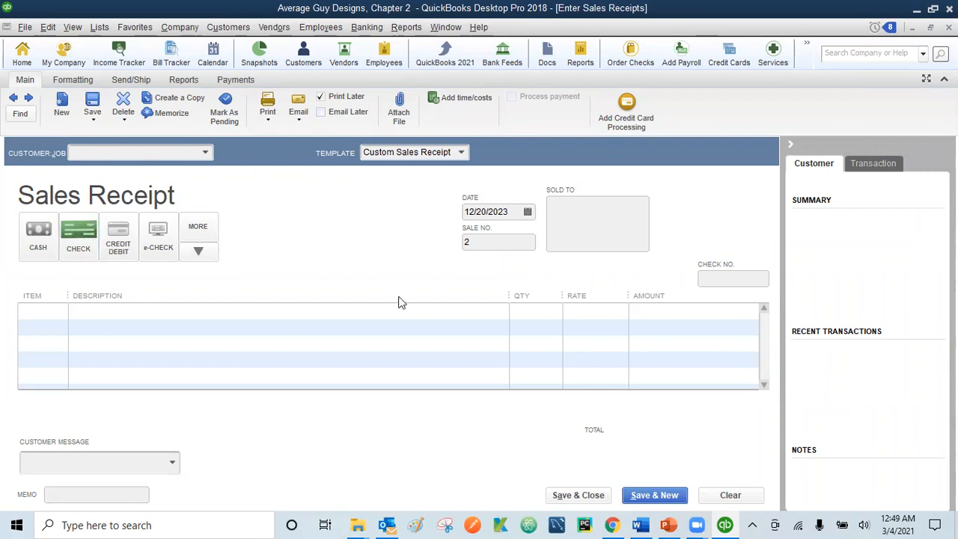
{"action": "left_click", "coordinate": [724, 278]}
{"action": "type", "text": "1894"}
Step: Add a Photography item line, described as Photography Services, to receipt 2
{"action": "left_click", "coordinate": [47, 310]}
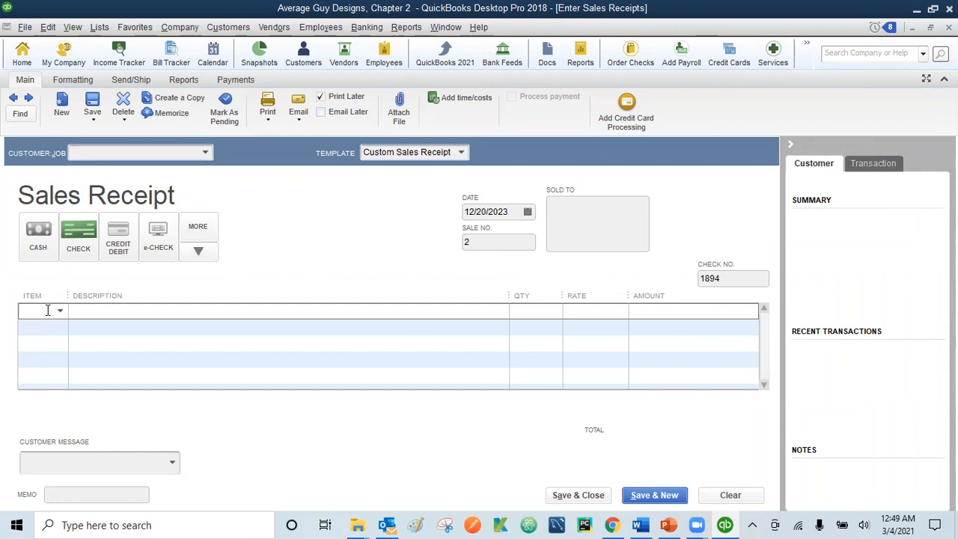
{"action": "type", "text": "Paper"}
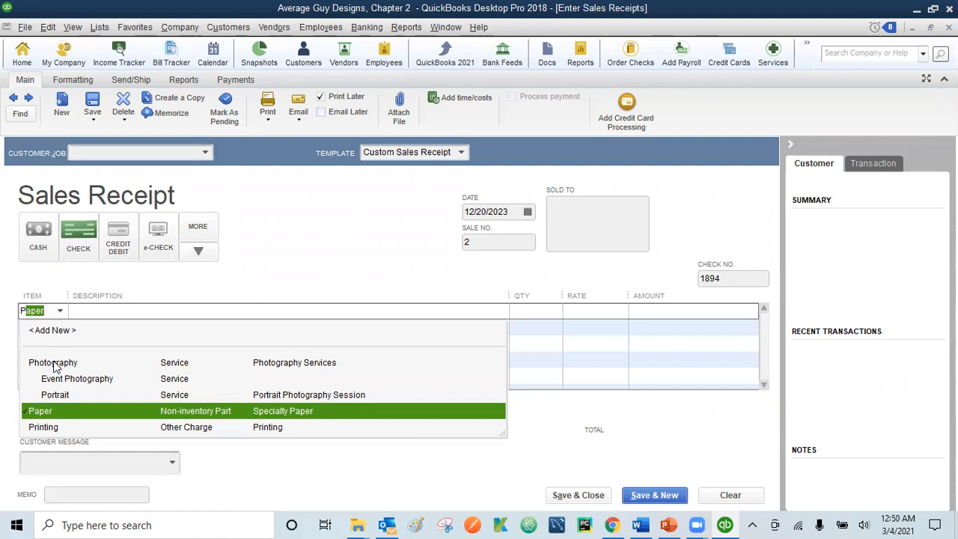
{"action": "left_click", "coordinate": [52, 362]}
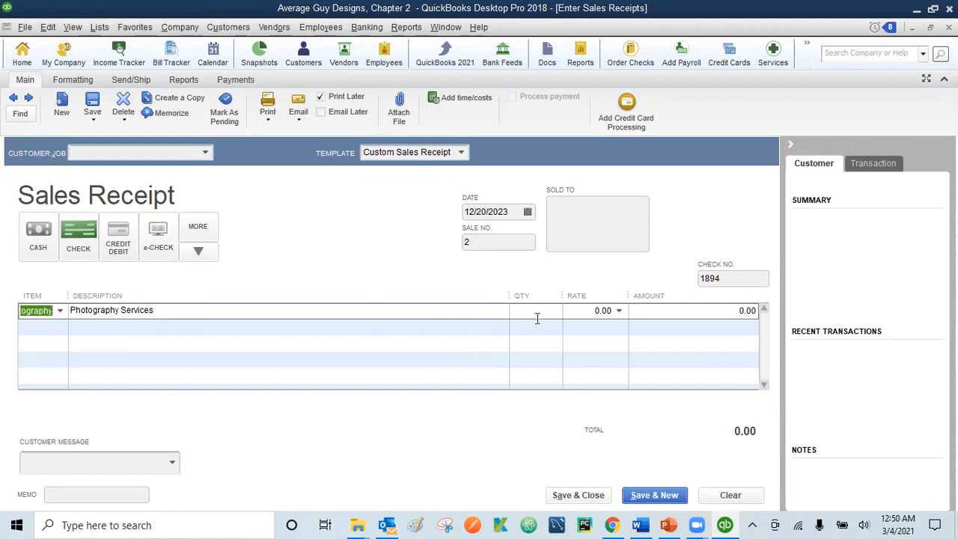
{"action": "left_click", "coordinate": [590, 310]}
Step: Enter the 200.00 Photography rate, then save and close the check receipt
{"action": "type", "text": "20"}
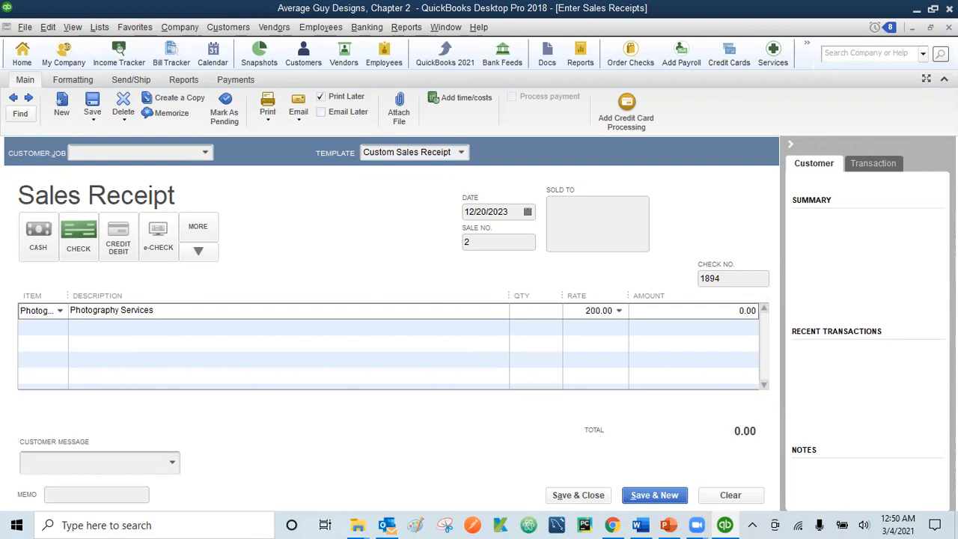
{"action": "key", "text": "Tab"}
{"action": "key", "text": "Tab"}
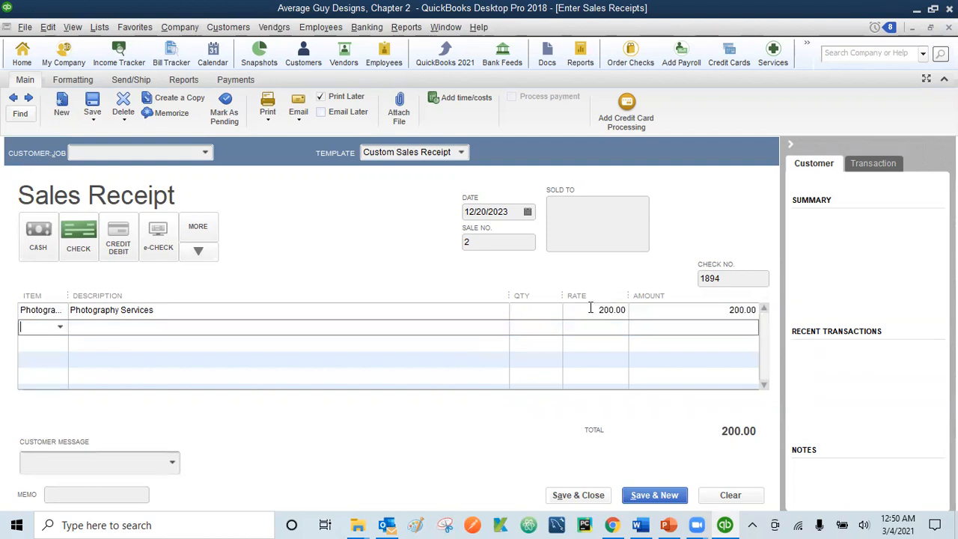
{"action": "key", "text": "Tab"}
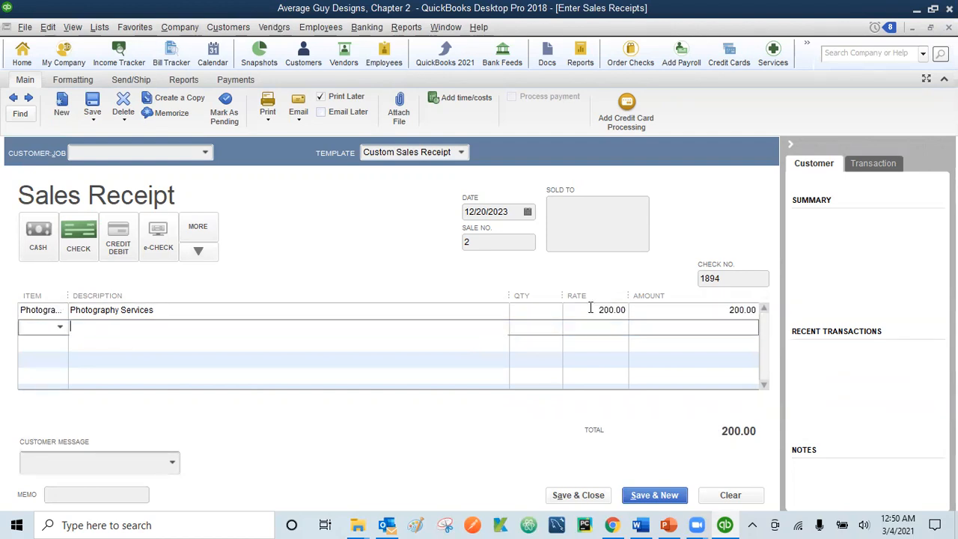
{"action": "left_click", "coordinate": [578, 495]}
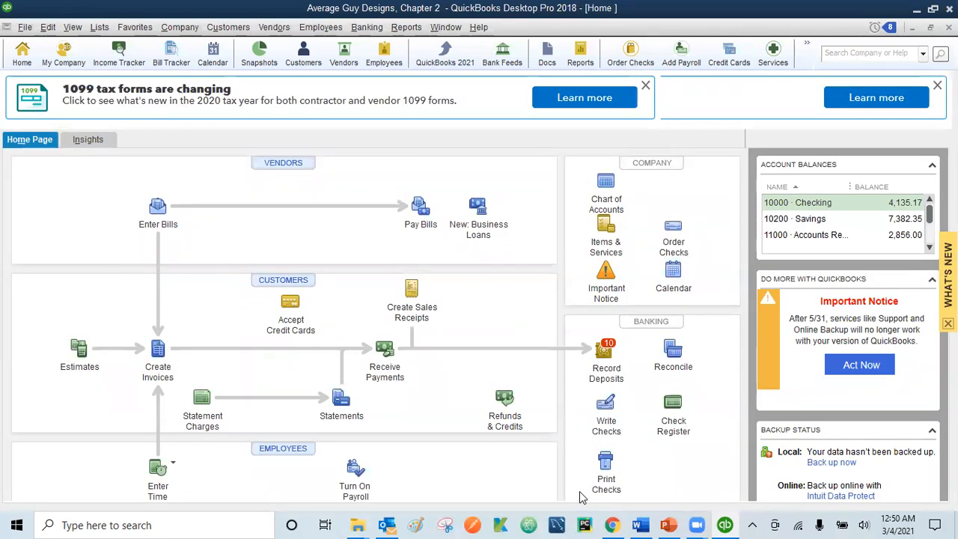
Step: Reopen sales receipts, page back to receipt No. 1 to review, then close the window
{"action": "left_click", "coordinate": [412, 298]}
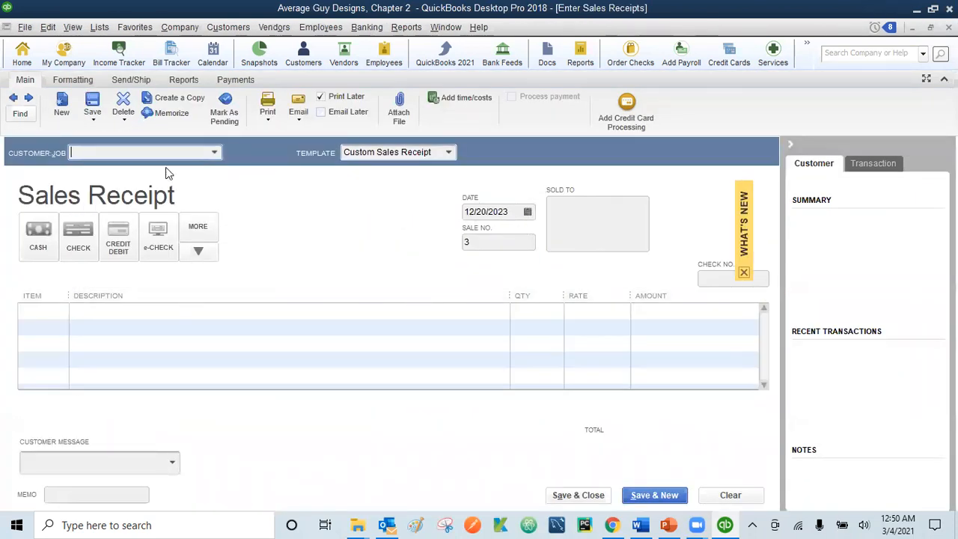
{"action": "left_click", "coordinate": [13, 99]}
{"action": "left_click", "coordinate": [13, 99]}
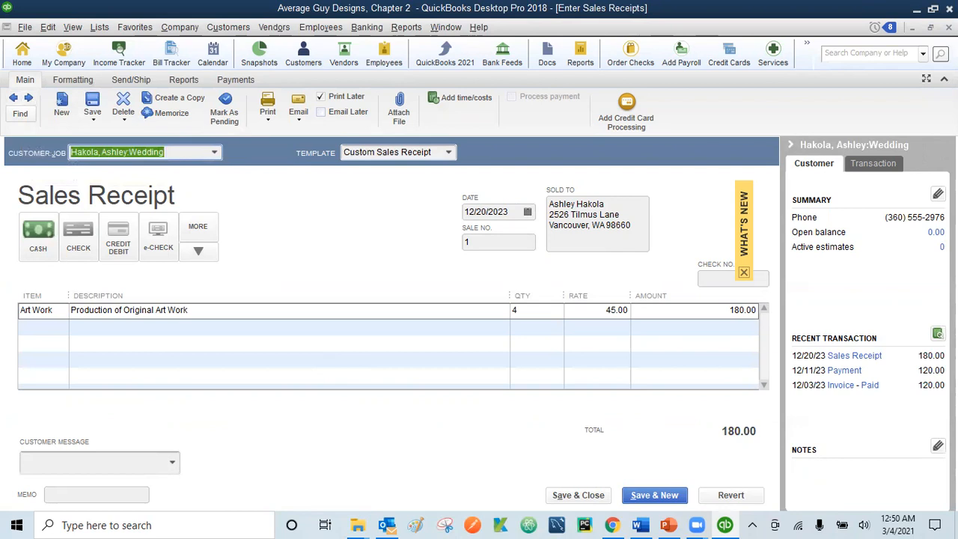
{"action": "key", "text": "Escape"}
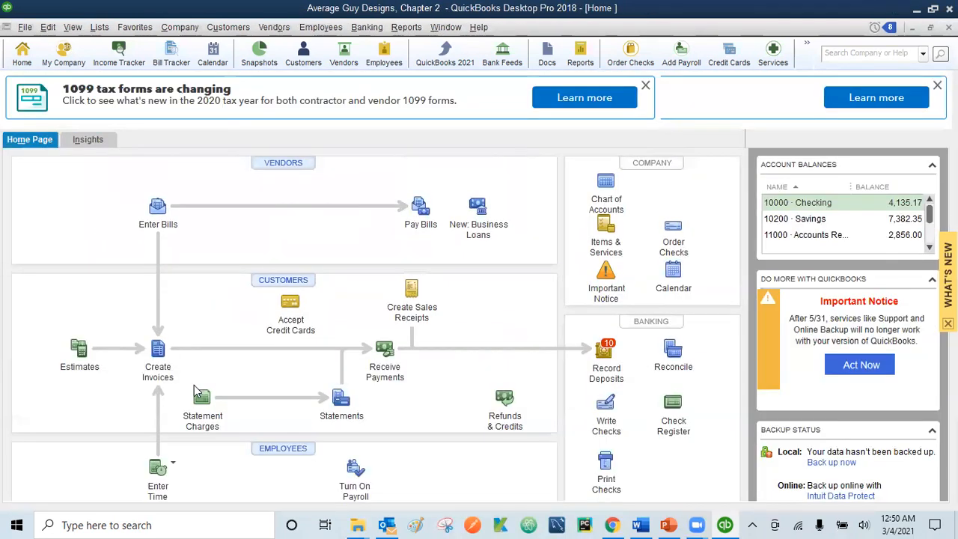
{"action": "left_click", "coordinate": [158, 356]}
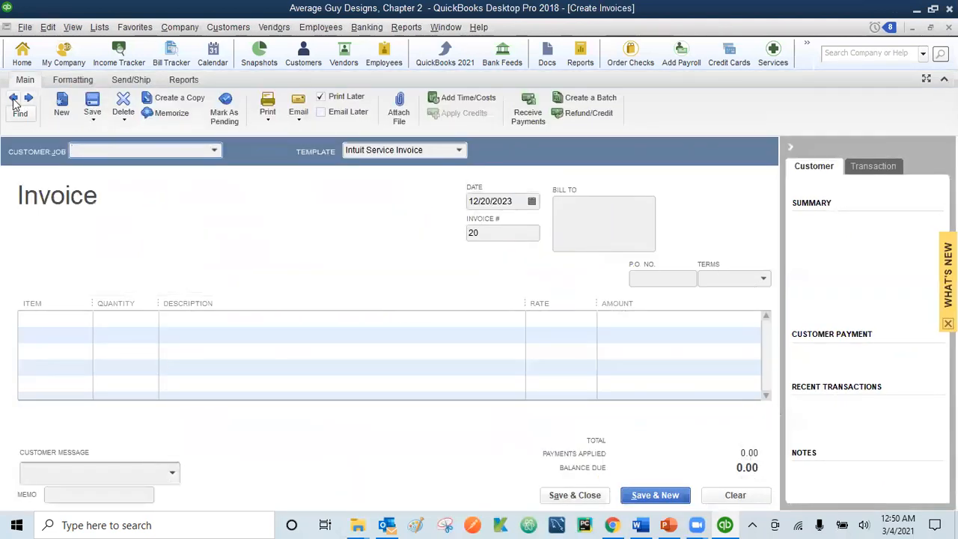
{"action": "left_click", "coordinate": [13, 99]}
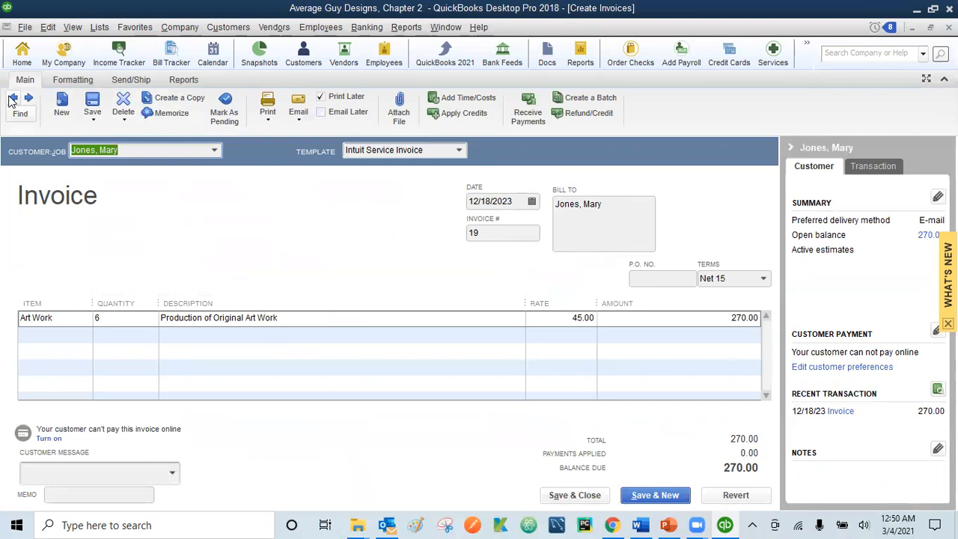
{"action": "left_click", "coordinate": [12, 99]}
{"action": "left_click", "coordinate": [13, 99]}
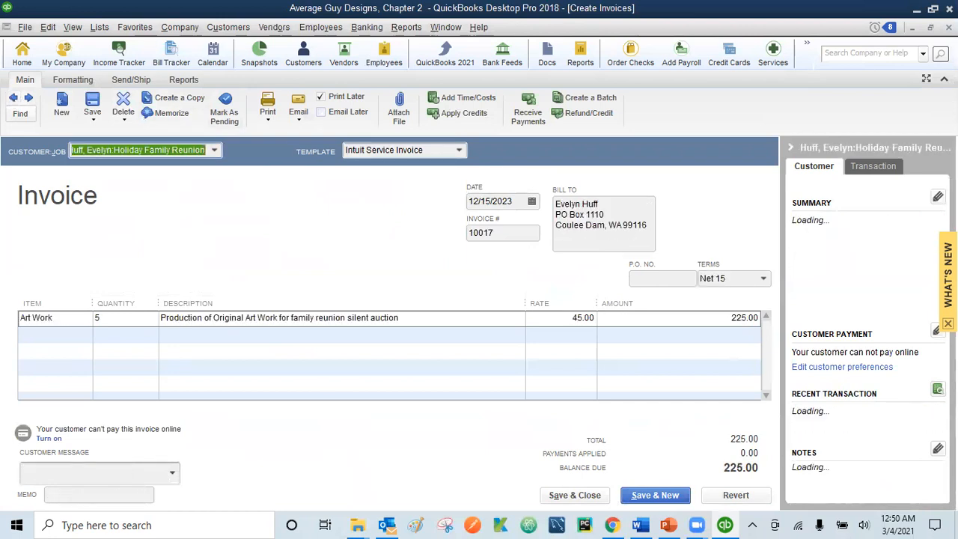
{"action": "key", "text": "Escape"}
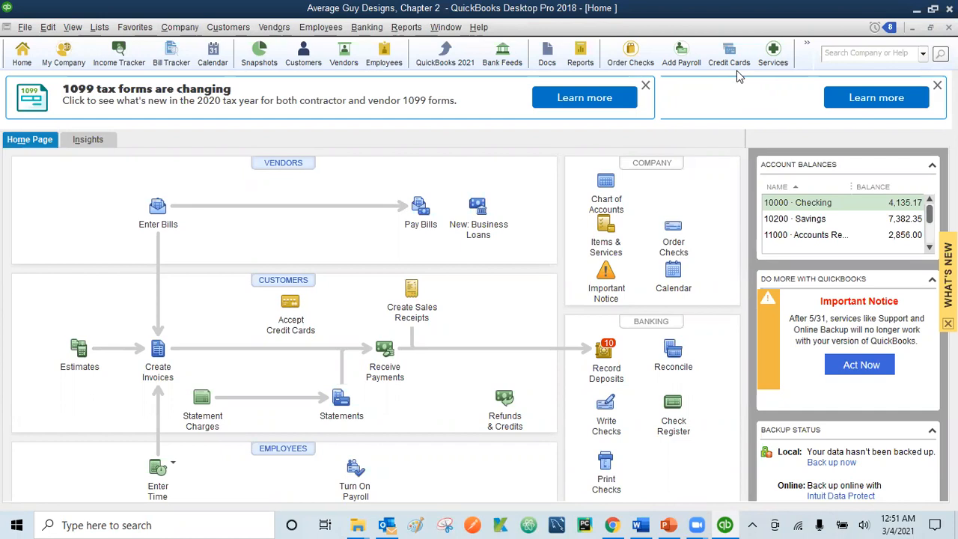
Step: Open Receive Payments and page back through saved payments to the 105.00 check payment
{"action": "left_click", "coordinate": [385, 352]}
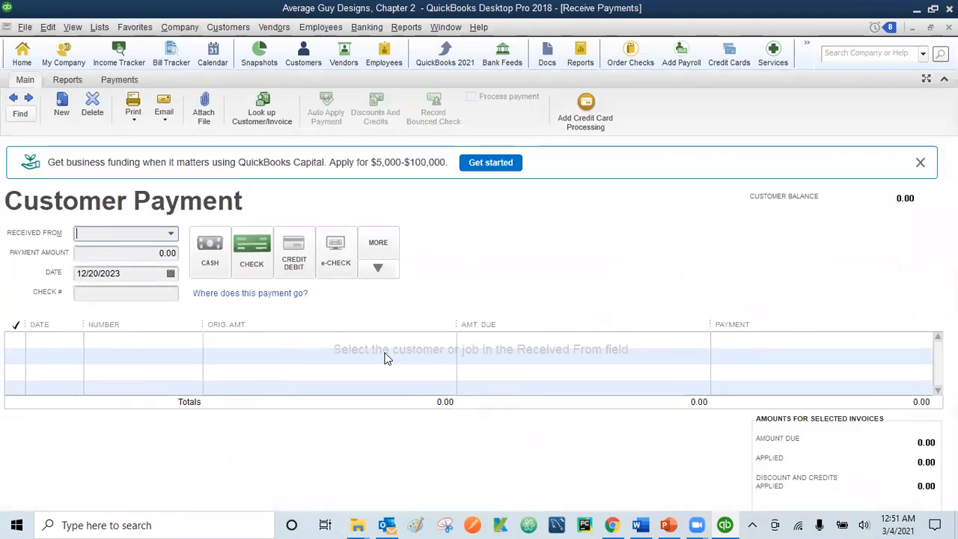
{"action": "left_click", "coordinate": [14, 104]}
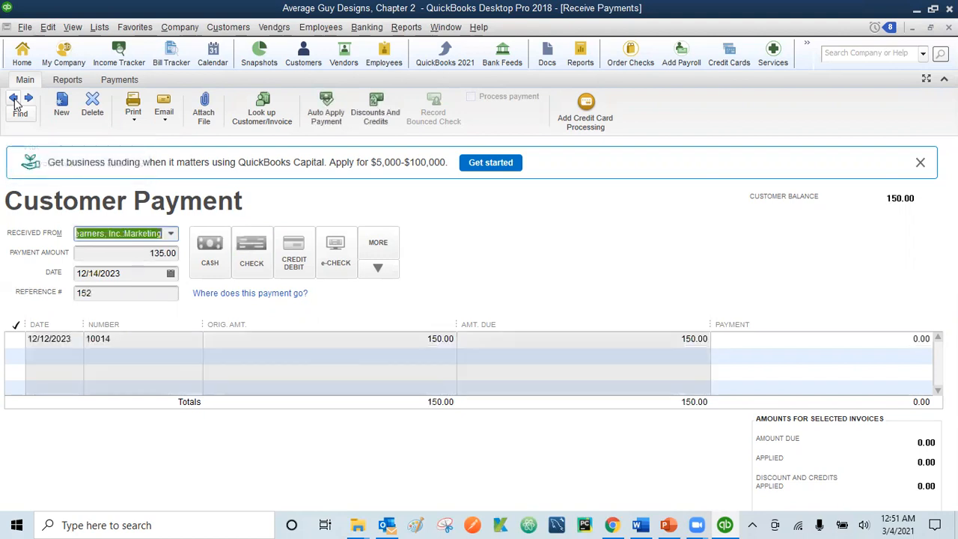
{"action": "left_click", "coordinate": [14, 104]}
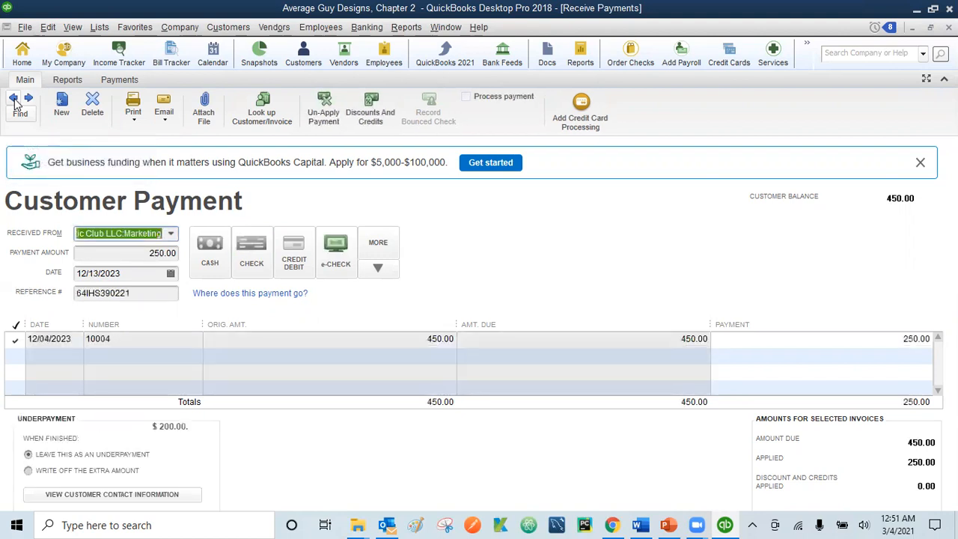
{"action": "left_click", "coordinate": [14, 104]}
{"action": "left_click", "coordinate": [14, 103]}
{"action": "left_click", "coordinate": [14, 103]}
{"action": "left_click", "coordinate": [14, 103]}
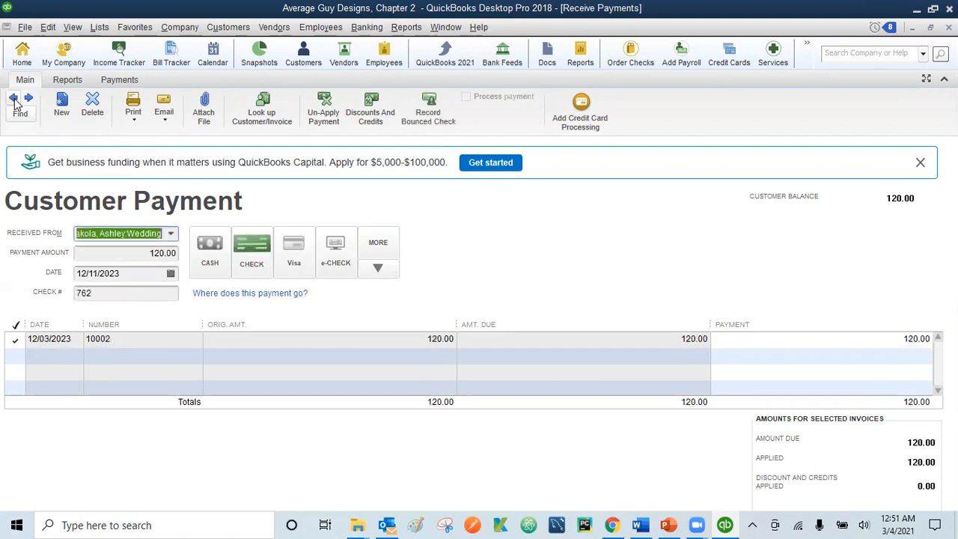
{"action": "left_click", "coordinate": [14, 103]}
{"action": "left_click", "coordinate": [14, 103]}
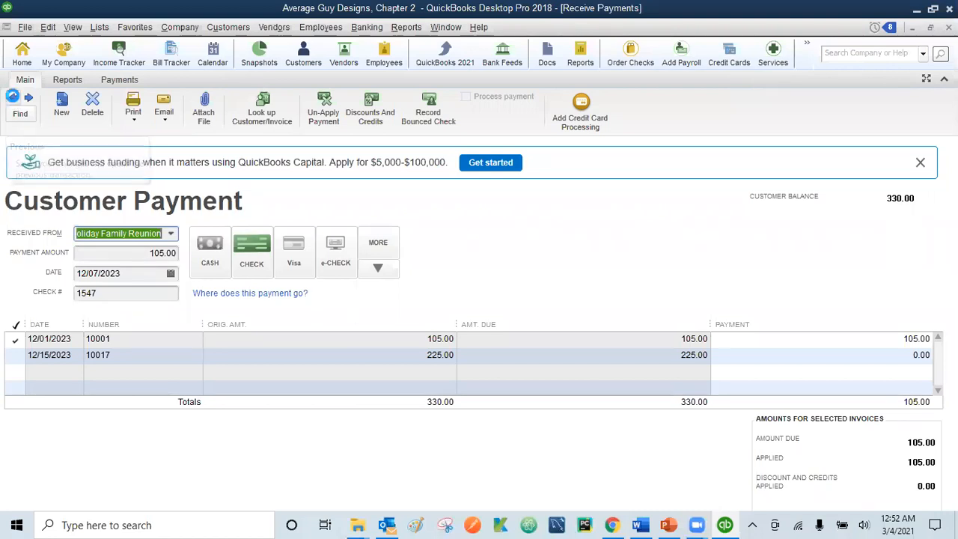
Step: Page forward to the 140.00 Learners, Inc.:Marketing Visa payment dated 12/11/2023
{"action": "left_click", "coordinate": [28, 99]}
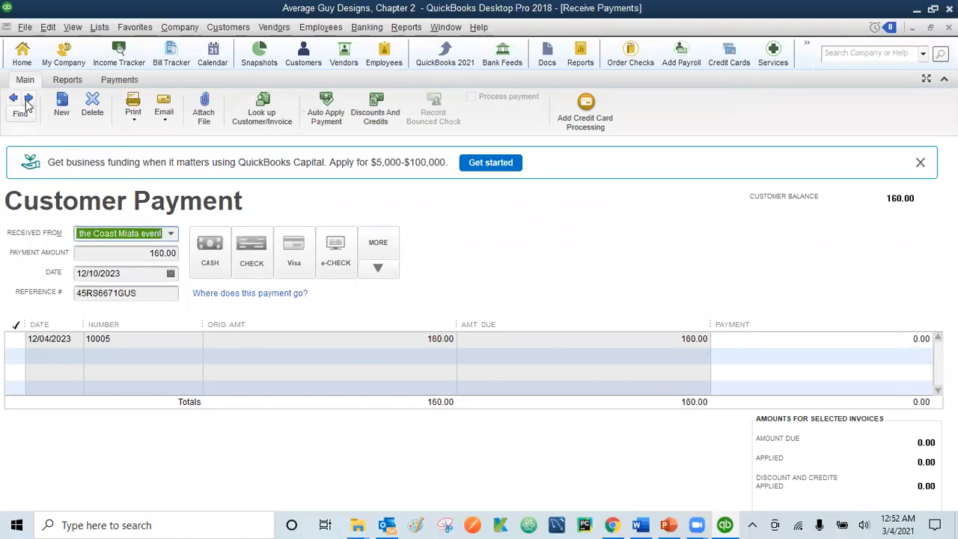
{"action": "left_click", "coordinate": [28, 100]}
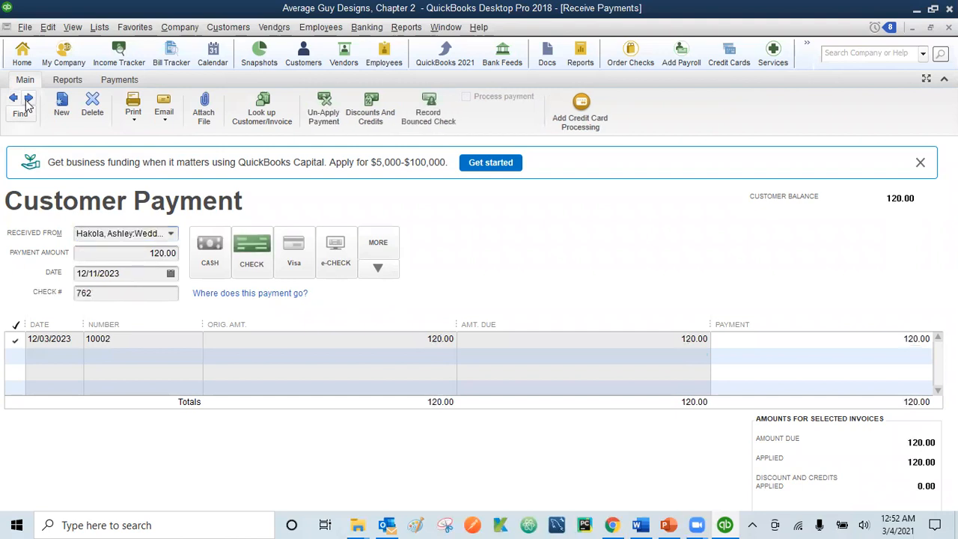
{"action": "left_click", "coordinate": [27, 100]}
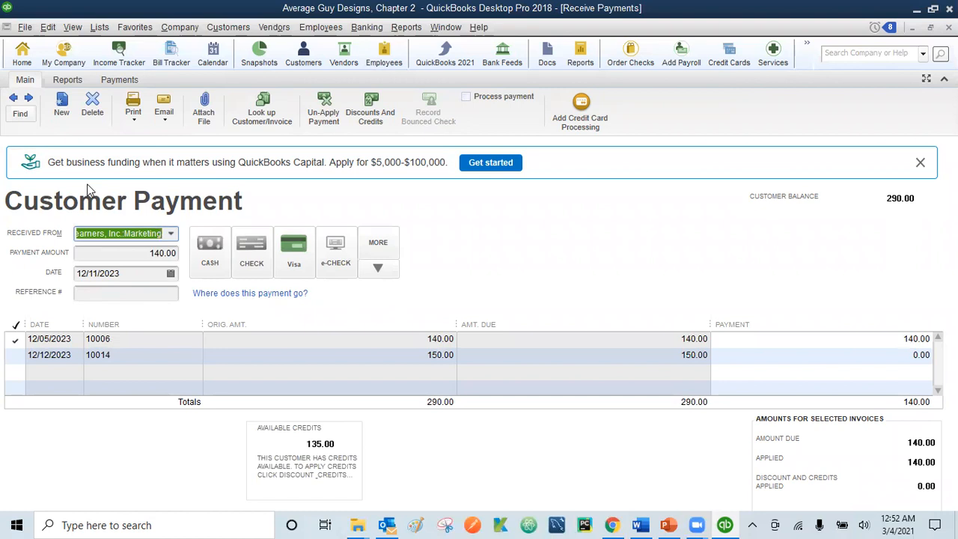
Step: Dismiss the funding banner and change the customer to Purposeful Playtime:Open House
{"action": "left_click", "coordinate": [920, 162]}
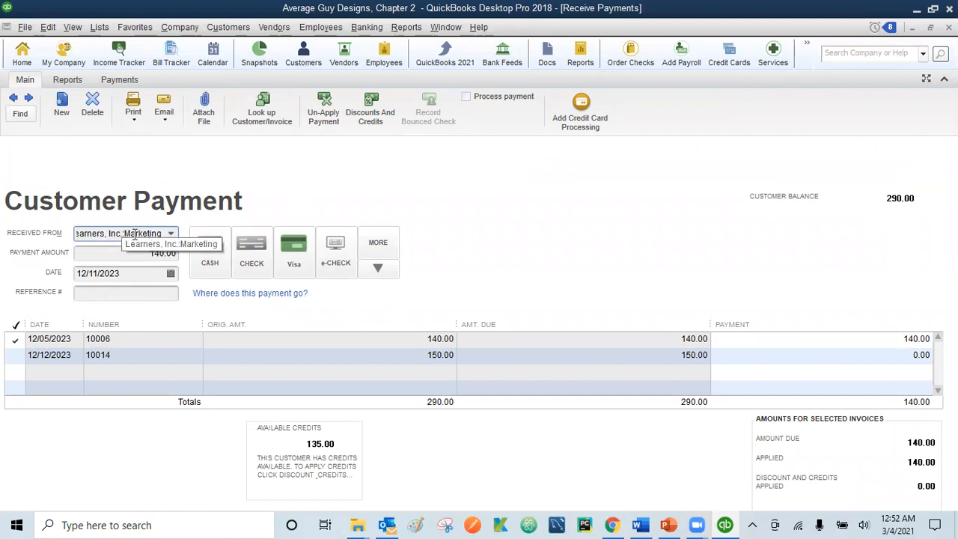
{"action": "left_click", "coordinate": [172, 235]}
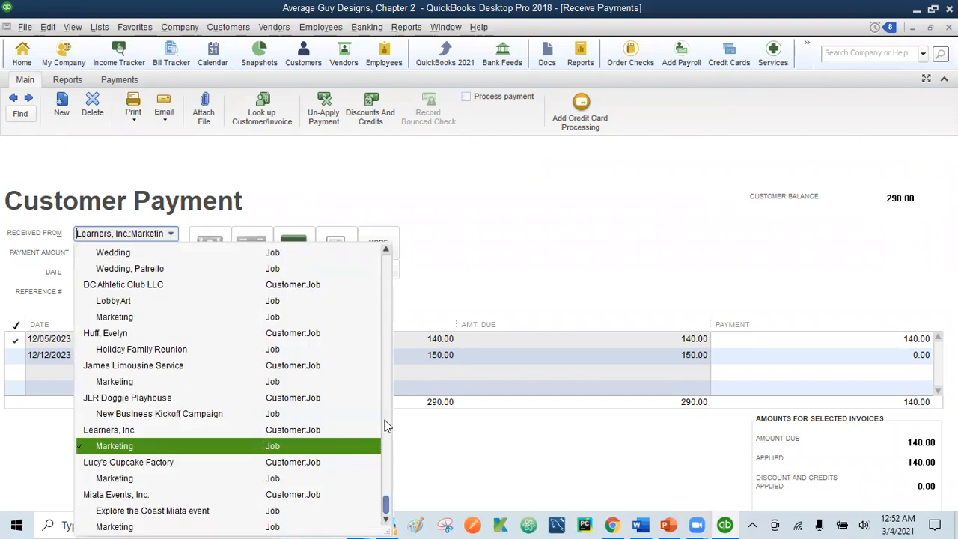
{"action": "scroll", "coordinate": [387, 423], "scroll_direction": "up", "scroll_amount": 10}
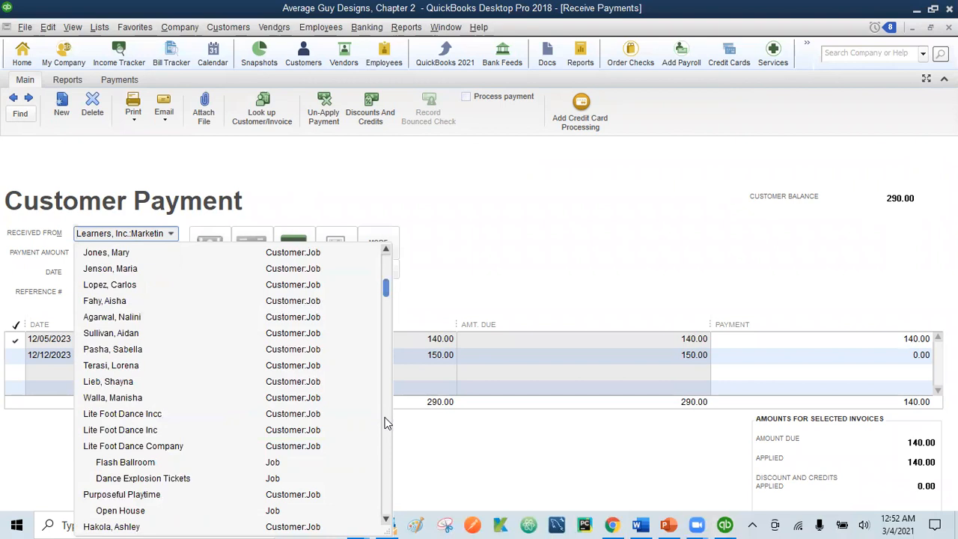
{"action": "left_click", "coordinate": [355, 216]}
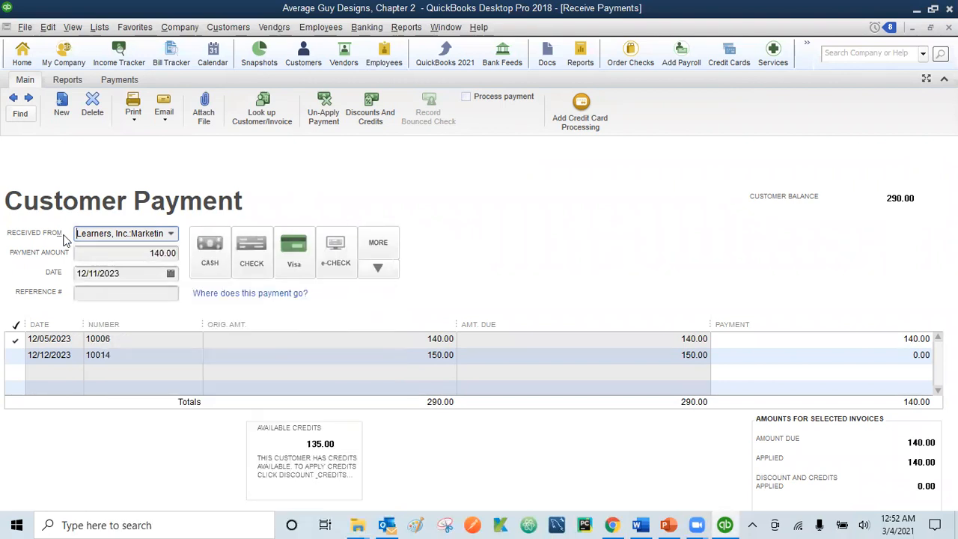
{"action": "key", "text": "shift+Right"}
{"action": "key", "text": "shift+Right"}
{"action": "key", "text": "shift+Right"}
{"action": "key", "text": "shift+Right"}
{"action": "key", "text": "shift+Right"}
{"action": "key", "text": "shift+Right"}
{"action": "key", "text": "shift+Right"}
{"action": "key", "text": "shift+Right"}
{"action": "key", "text": "shift+Right"}
{"action": "key", "text": "shift+Right"}
{"action": "key", "text": "shift+Right"}
{"action": "key", "text": "shift+Right"}
{"action": "key", "text": "shift+Right"}
{"action": "key", "text": "shift+Right"}
{"action": "key", "text": "shift+Right"}
{"action": "key", "text": "shift+Right"}
{"action": "key", "text": "shift+Right"}
{"action": "key", "text": "shift+Right"}
{"action": "key", "text": "shift+Right"}
{"action": "key", "text": "shift+Right"}
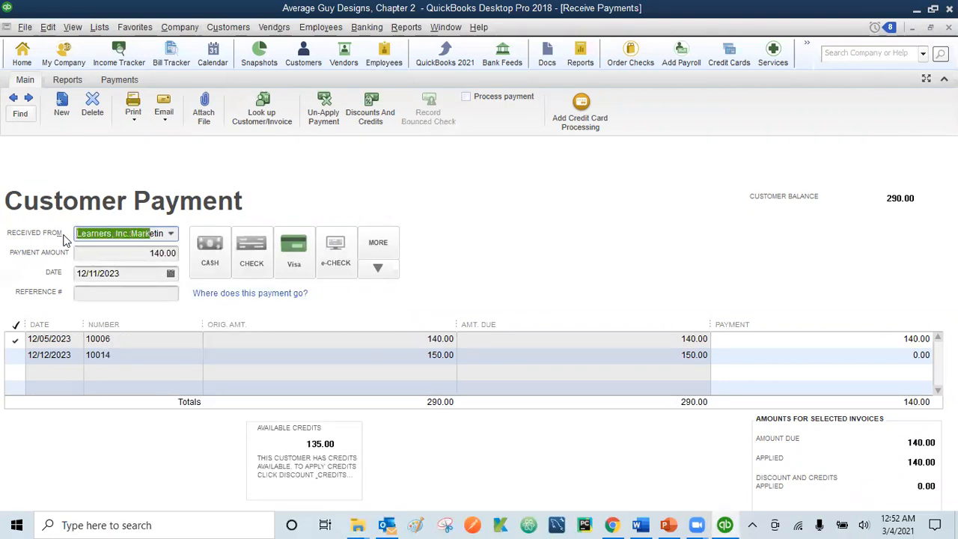
{"action": "type", "text": "Purposeful Playtime:O"}
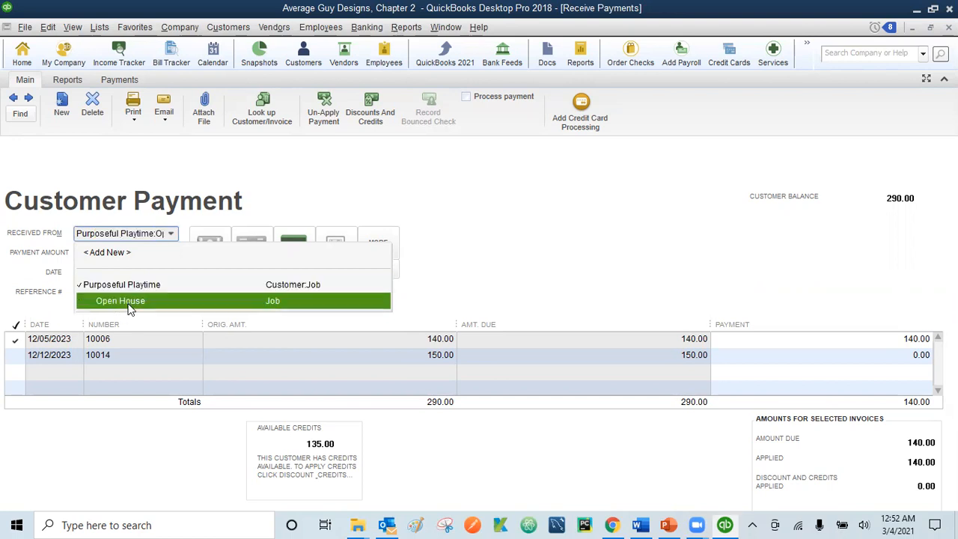
{"action": "left_click", "coordinate": [127, 303]}
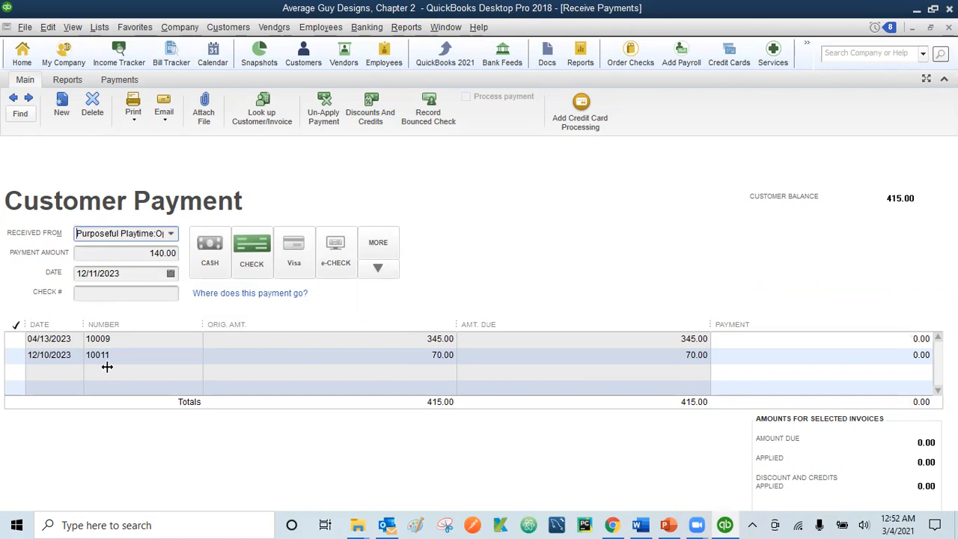
Step: Set the payment amount to 100.00 and select the 04/13/2023 invoice row
{"action": "left_click", "coordinate": [136, 273]}
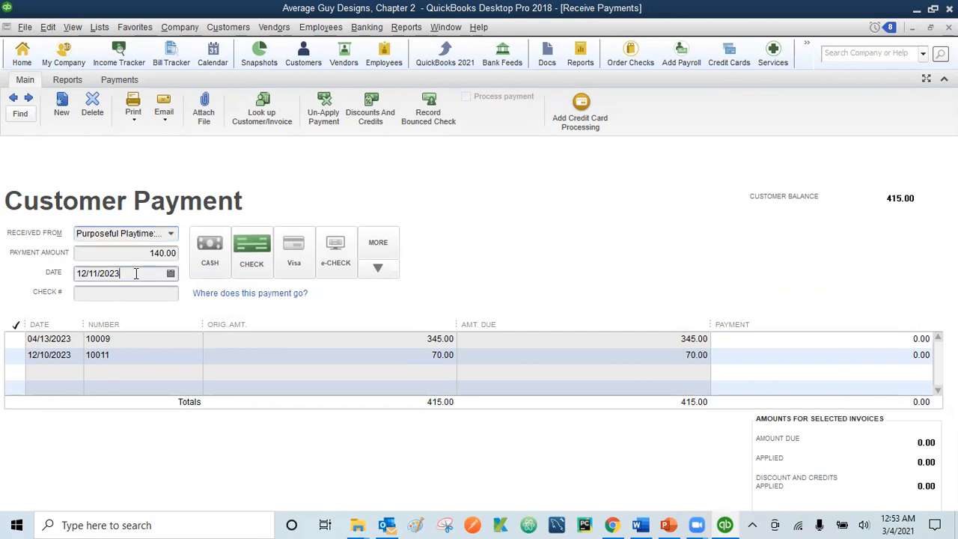
{"action": "left_click", "coordinate": [155, 252]}
{"action": "key", "text": "Delete"}
{"action": "key", "text": "Delete"}
{"action": "key", "text": "Delete"}
{"action": "key", "text": "Delete"}
{"action": "type", "text": "1"}
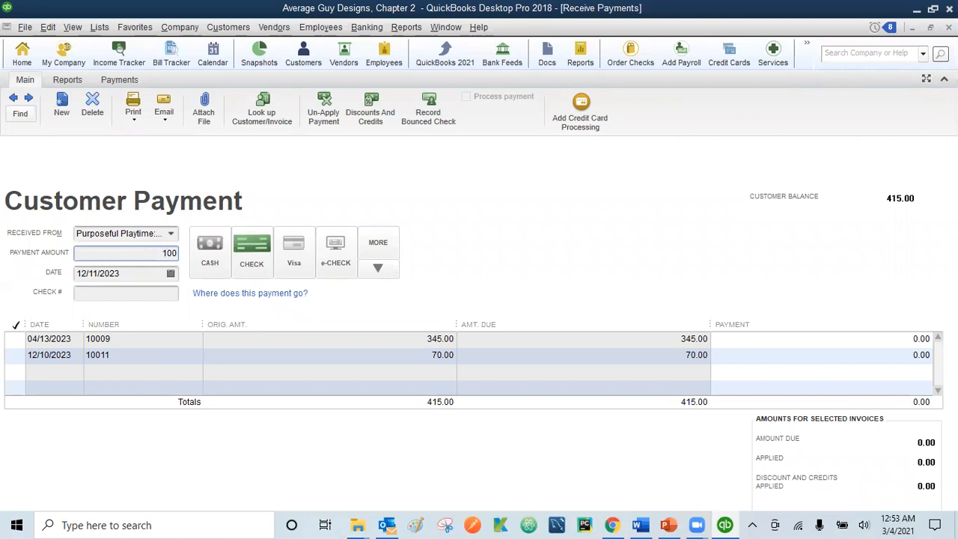
{"action": "key", "text": "Tab"}
{"action": "key", "text": "Tab"}
{"action": "key", "text": "Tab"}
{"action": "key", "text": "Tab"}
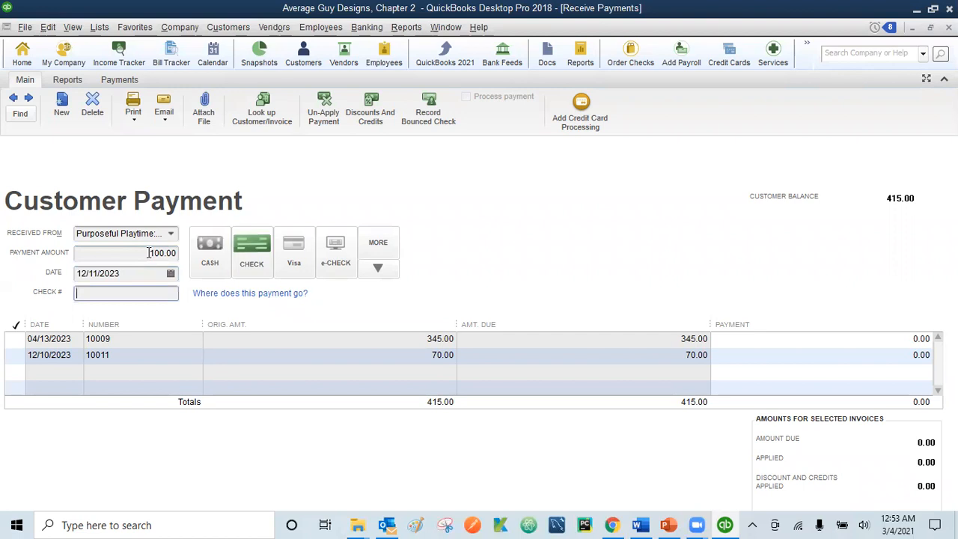
{"action": "key", "text": "Tab"}
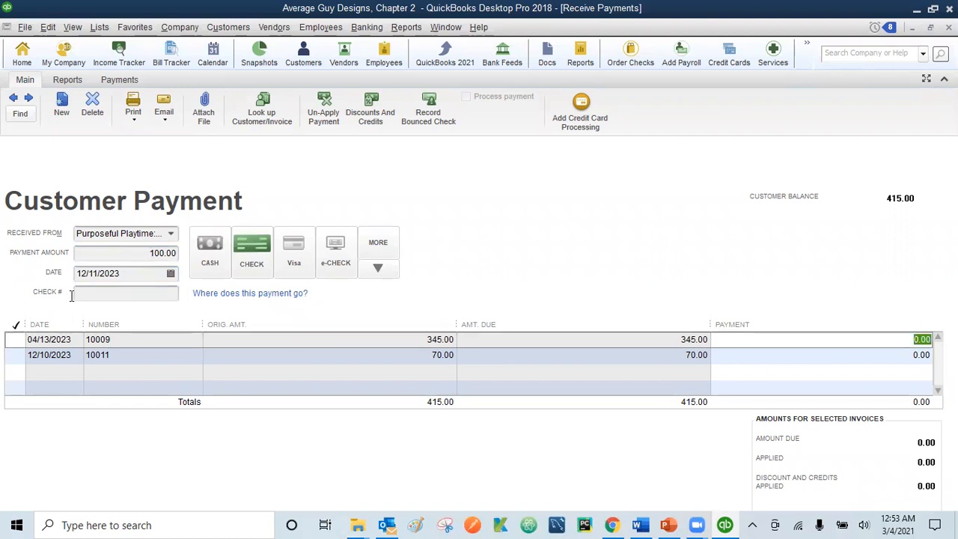
{"action": "left_click", "coordinate": [12, 340]}
Step: Change the payment amount to 70.00 and move down to the invoice 10011 row
{"action": "left_click", "coordinate": [153, 253]}
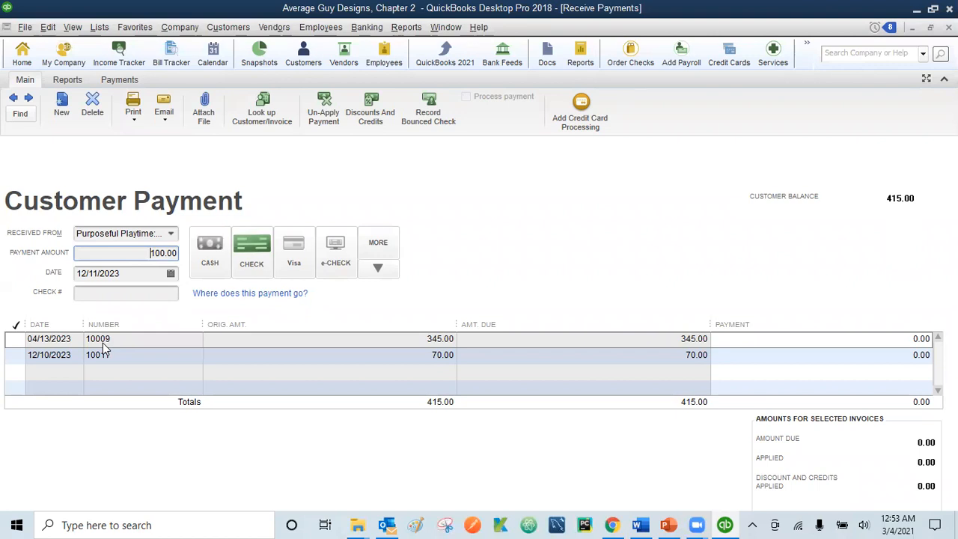
{"action": "key", "text": "Delete"}
{"action": "key", "text": "Delete"}
{"action": "key", "text": "Delete"}
{"action": "key", "text": "Delete"}
{"action": "type", "text": "70"}
{"action": "key", "text": "Tab"}
{"action": "key", "text": "Tab"}
{"action": "key", "text": "Tab"}
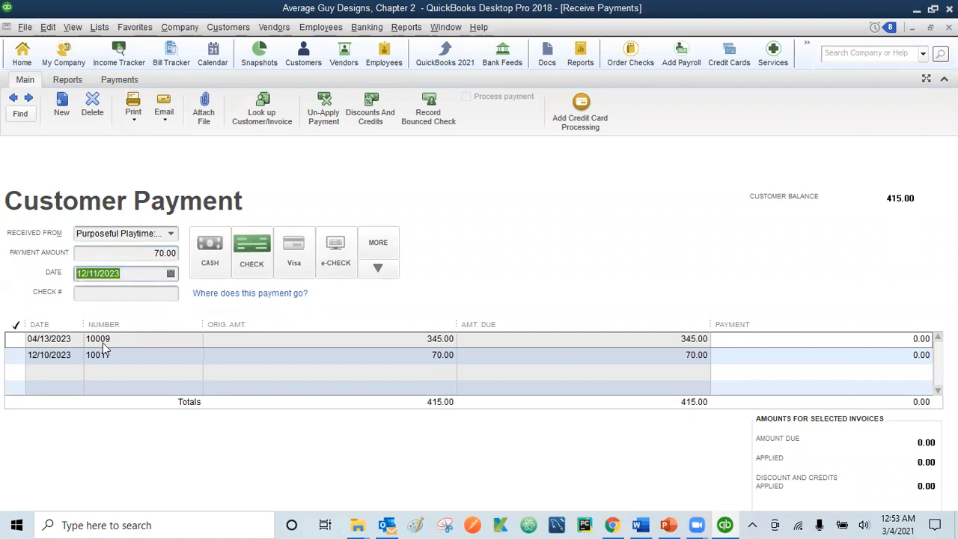
{"action": "key", "text": "Tab"}
{"action": "key", "text": "Tab"}
{"action": "key", "text": "Tab"}
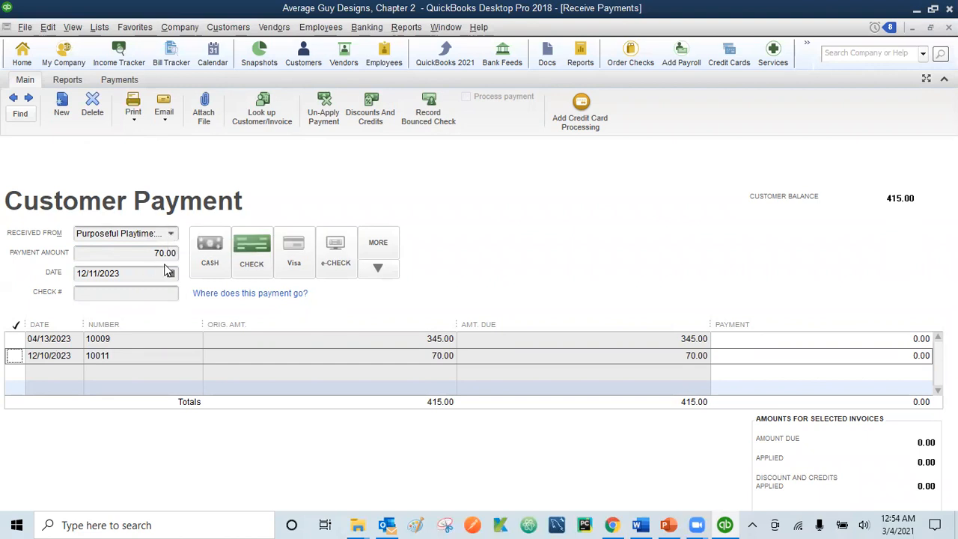
Step: Apply the 70.00 payment to invoice 10011 and change the payment date to 12/18/2023
{"action": "left_click", "coordinate": [14, 355]}
{"action": "left_click", "coordinate": [15, 356]}
{"action": "left_click", "coordinate": [99, 273]}
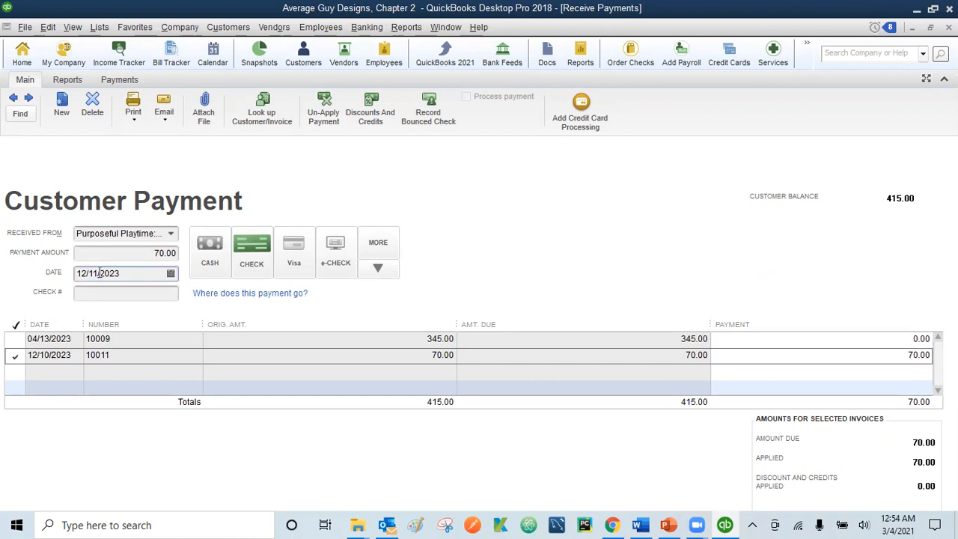
{"action": "key", "text": "BackSpace"}
{"action": "type", "text": "8"}
{"action": "key", "text": "Tab"}
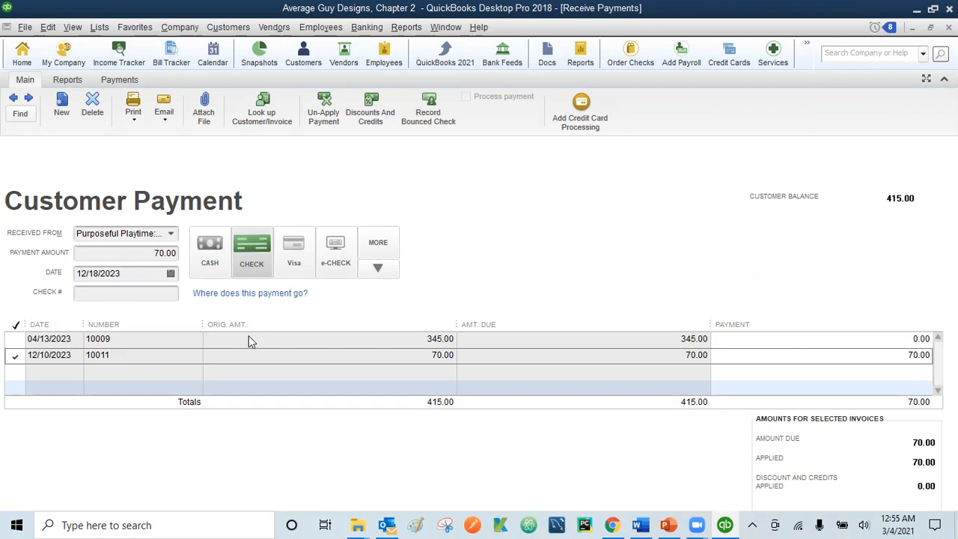
Step: Switch the payment method to Visa and enter the card number and expiry date
{"action": "left_click", "coordinate": [294, 259]}
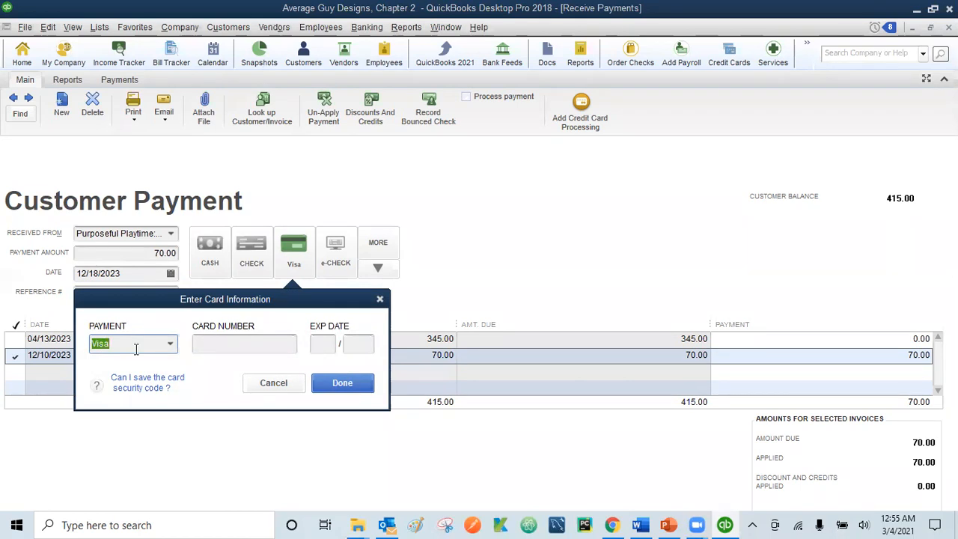
{"action": "left_click", "coordinate": [219, 342]}
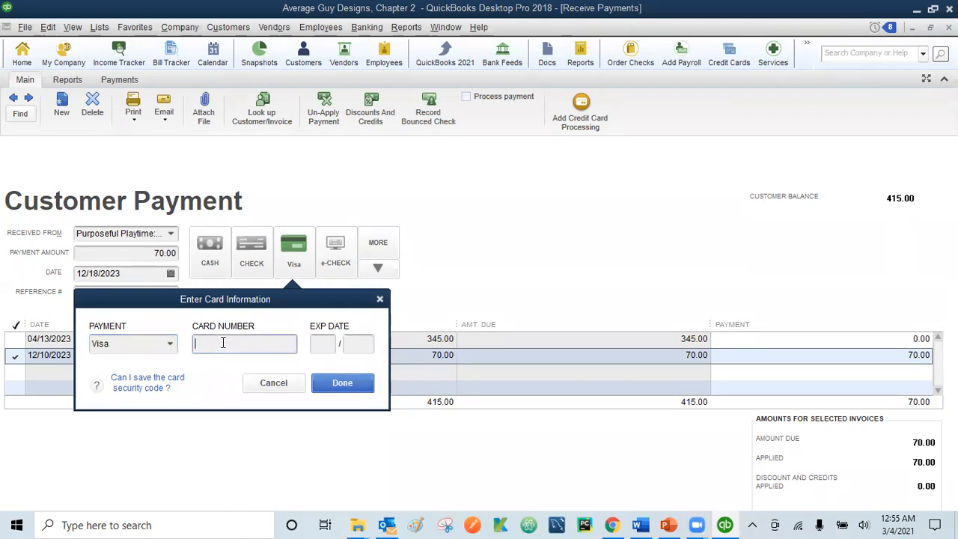
{"action": "left_click", "coordinate": [323, 344]}
{"action": "type", "text": "04"}
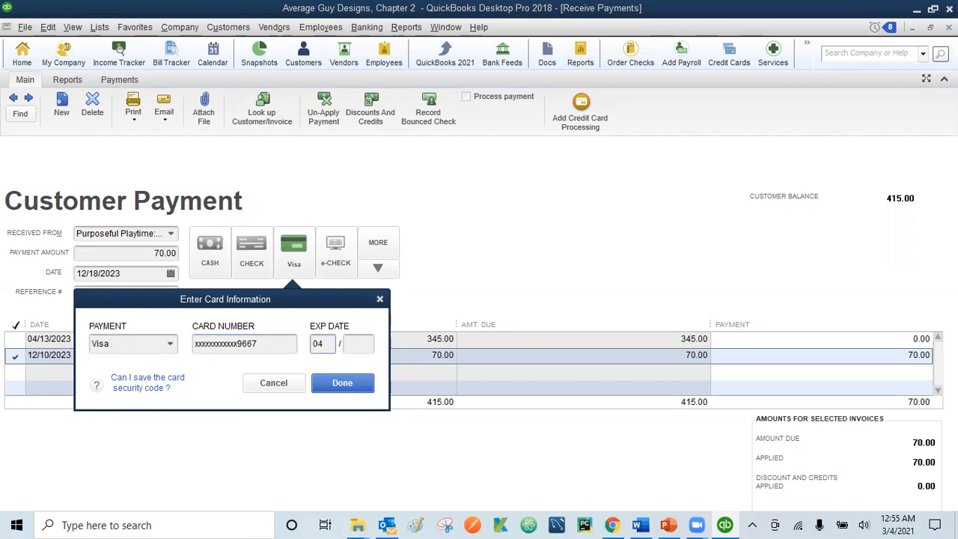
{"action": "left_click", "coordinate": [360, 350]}
{"action": "type", "text": "25"}
{"action": "left_click", "coordinate": [347, 383]}
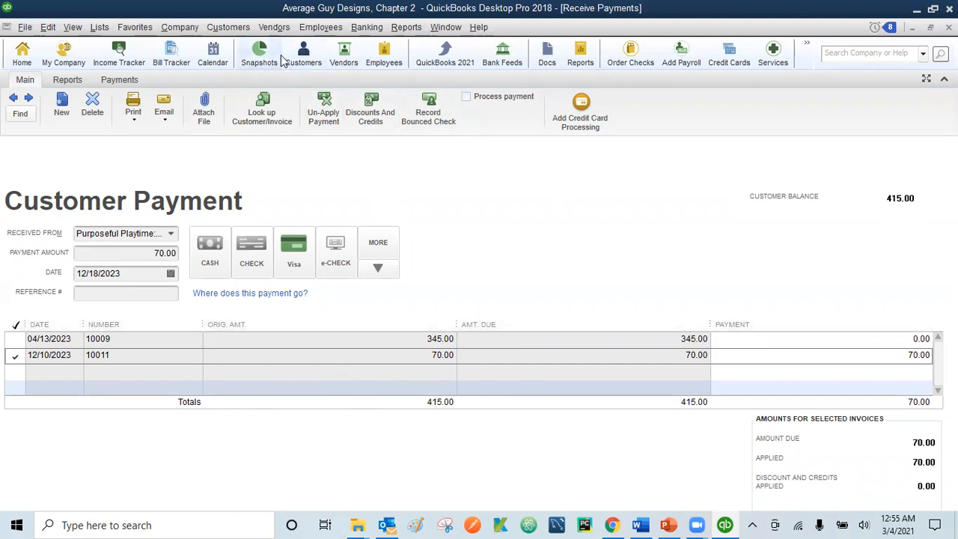
Step: Hide the icon bar, then save the 70.00 Visa payment and confirm the change
{"action": "left_click", "coordinate": [72, 27]}
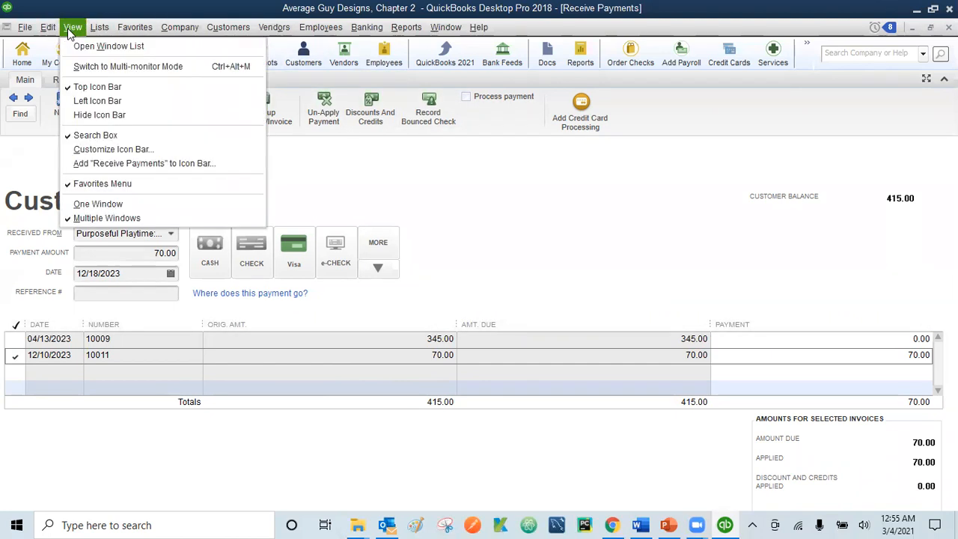
{"action": "left_click", "coordinate": [72, 116]}
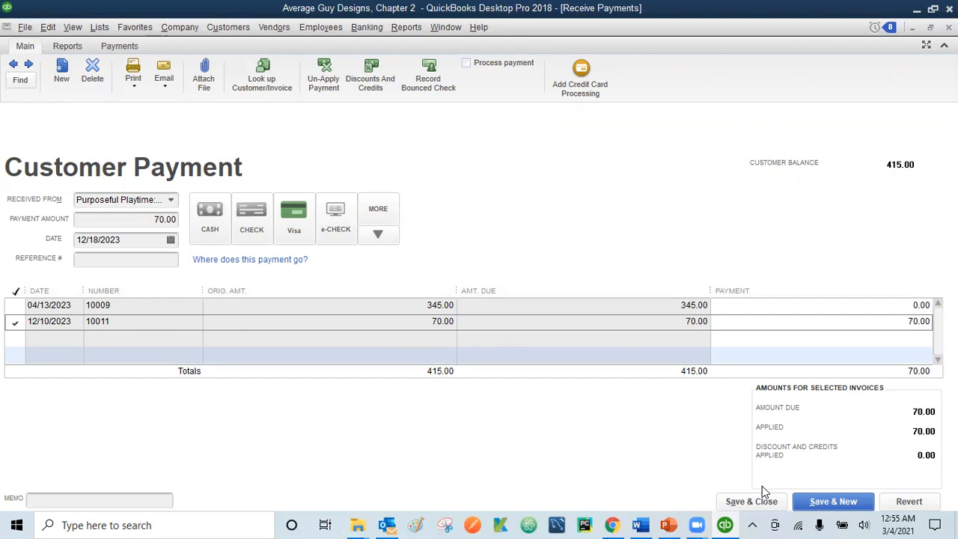
{"action": "left_click", "coordinate": [831, 503]}
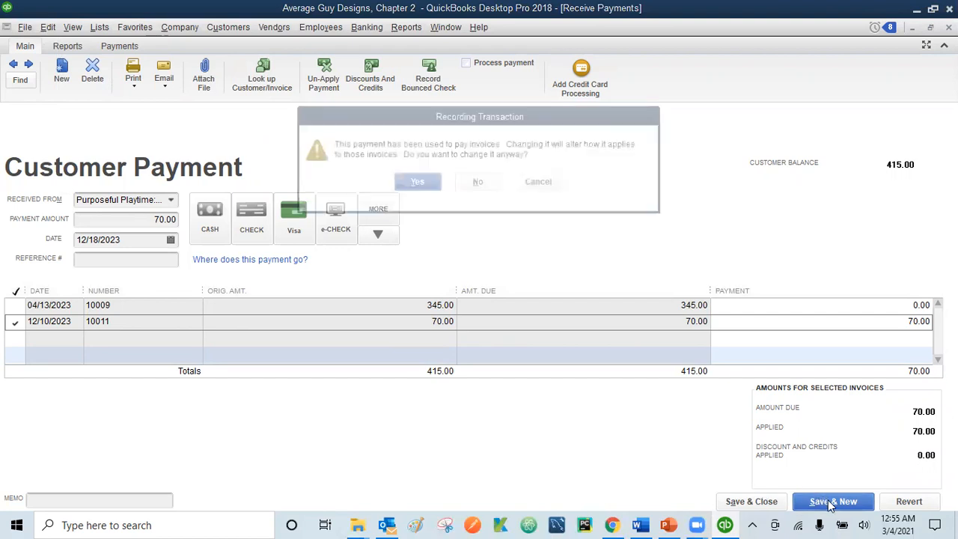
{"action": "left_click", "coordinate": [417, 184]}
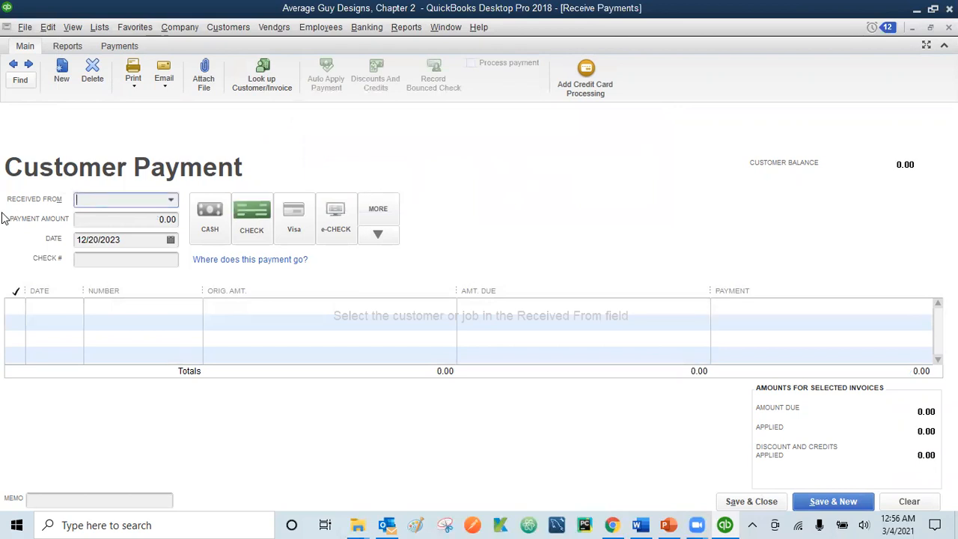
Step: Enter a 100.00 payment from Lucy's Cupcake Factory against invoice 10003
{"action": "left_click", "coordinate": [96, 196]}
{"action": "type", "text": "Lu"}
{"action": "type", "text": "c"}
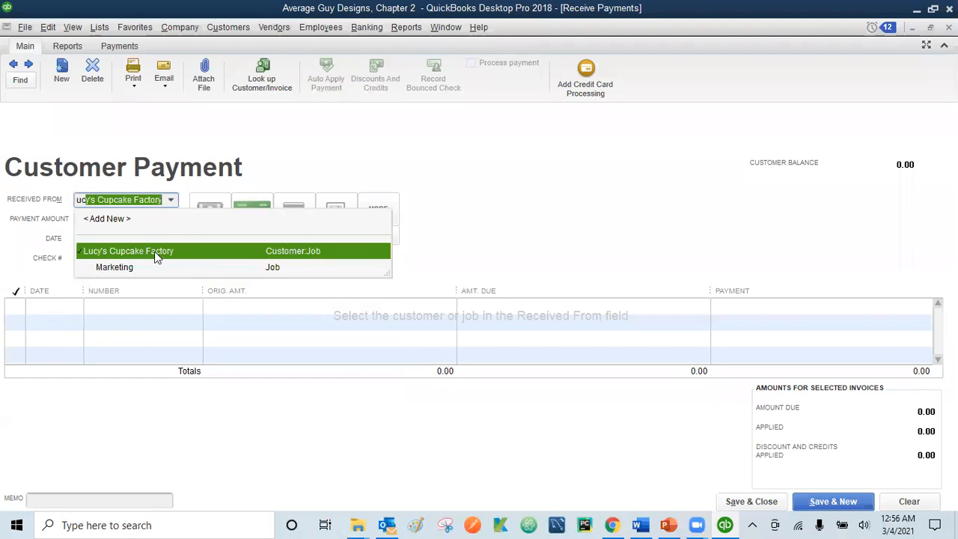
{"action": "key", "text": "Return"}
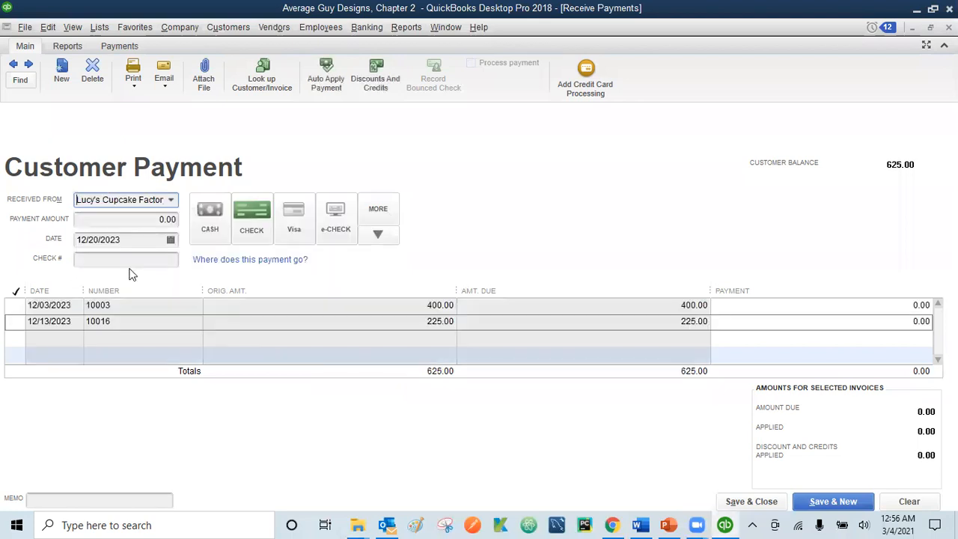
{"action": "left_click", "coordinate": [143, 221]}
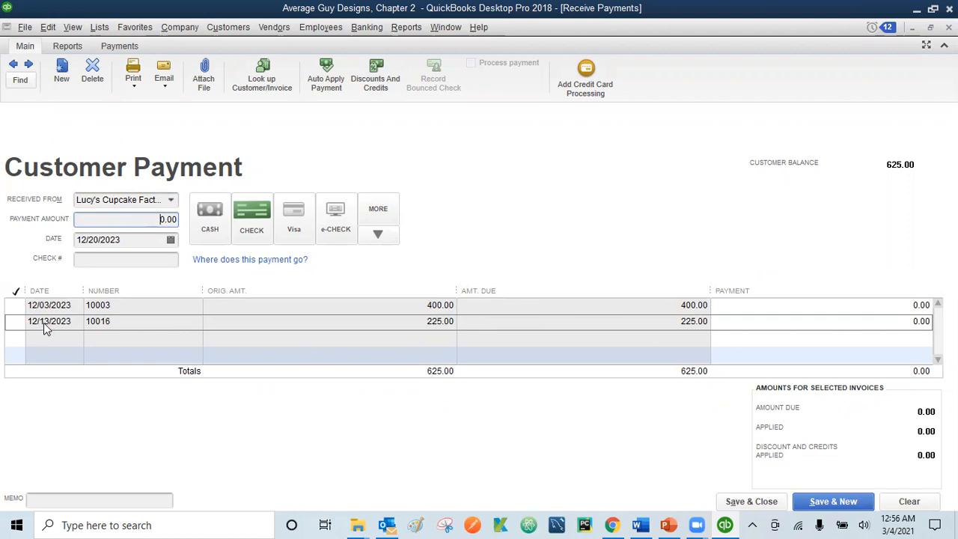
{"action": "left_click", "coordinate": [16, 305]}
{"action": "left_click", "coordinate": [15, 306]}
{"action": "type", "text": "100"}
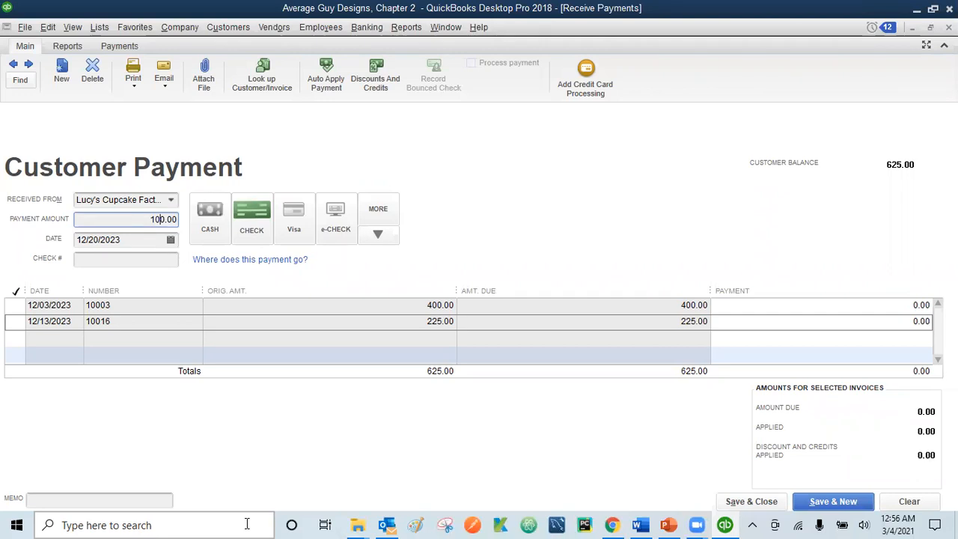
{"action": "key", "text": "Tab"}
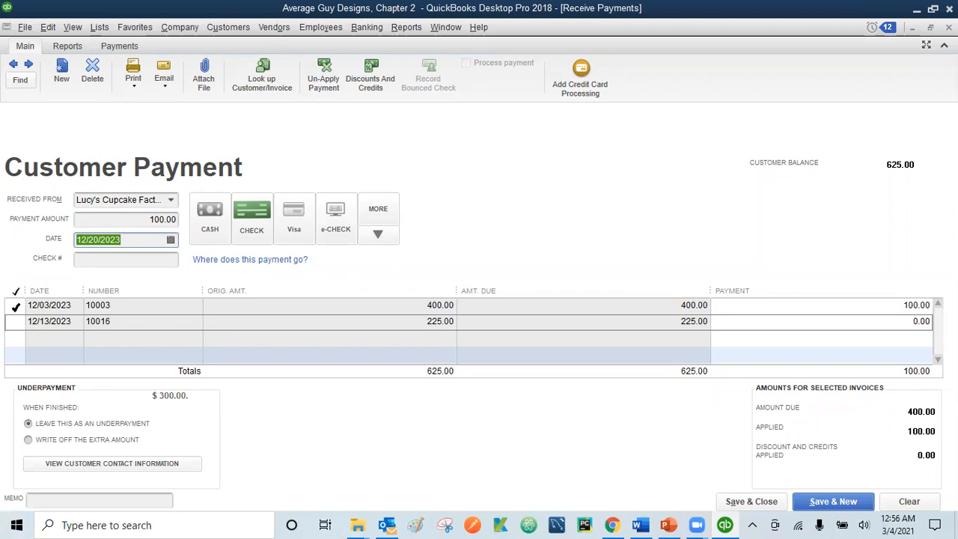
Step: Try 225.00, restore the 100.00 amount on invoice 10003, and enter check number 2548
{"action": "left_click", "coordinate": [157, 219]}
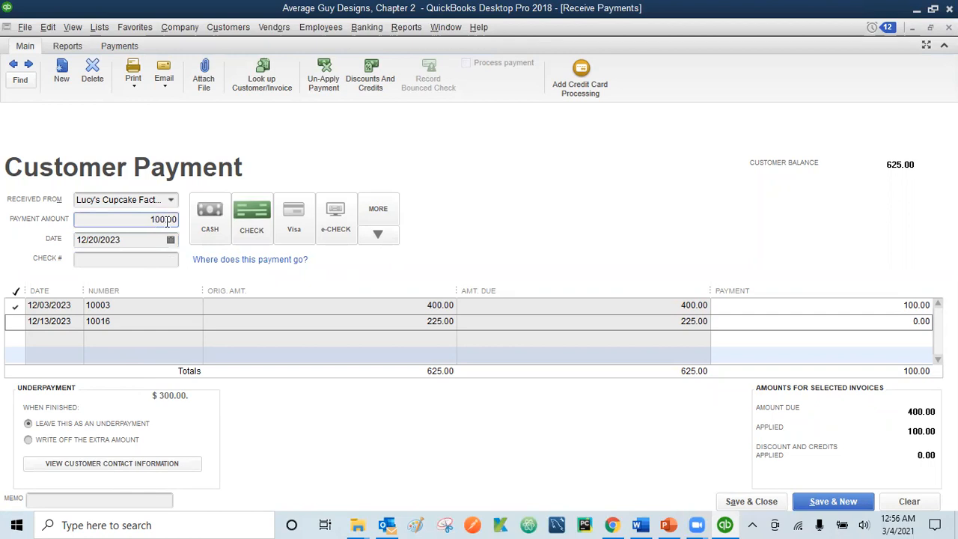
{"action": "key", "text": "BackSpace"}
{"action": "key", "text": "BackSpace"}
{"action": "key", "text": "BackSpace"}
{"action": "key", "text": "BackSpace"}
{"action": "type", "text": "225."}
{"action": "key", "text": "Tab"}
{"action": "key", "text": "Tab"}
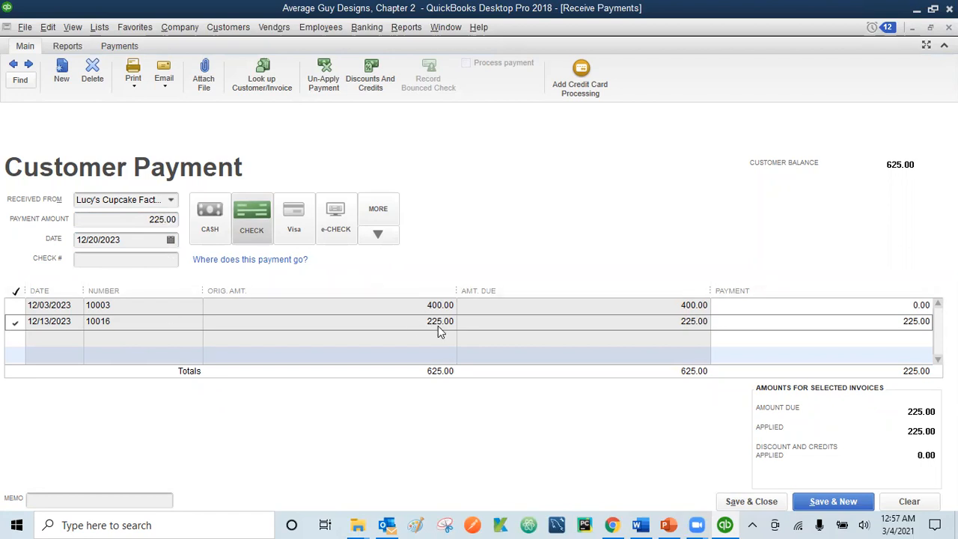
{"action": "left_click", "coordinate": [146, 221]}
{"action": "key", "text": "Delete"}
{"action": "key", "text": "Delete"}
{"action": "key", "text": "Delete"}
{"action": "key", "text": "Delete"}
{"action": "type", "text": "100"}
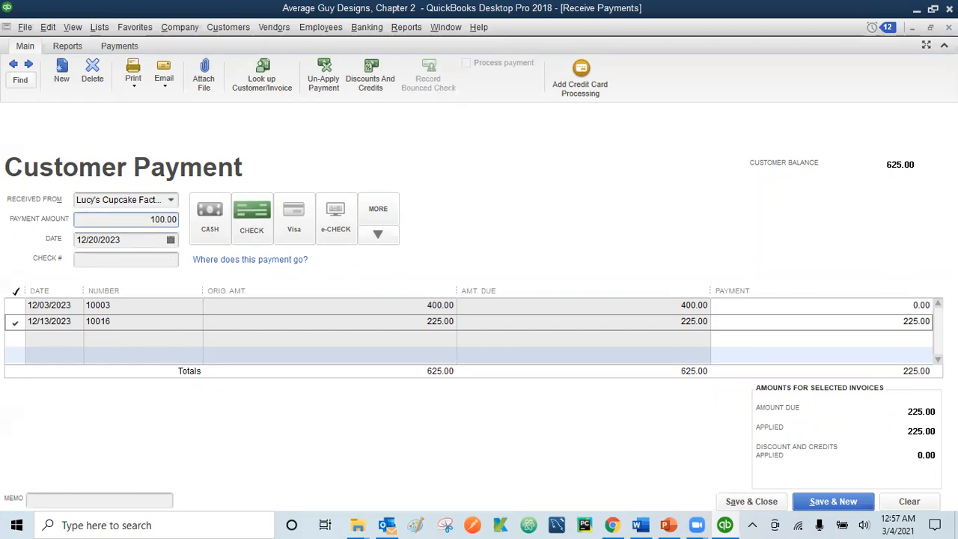
{"action": "left_click", "coordinate": [254, 212]}
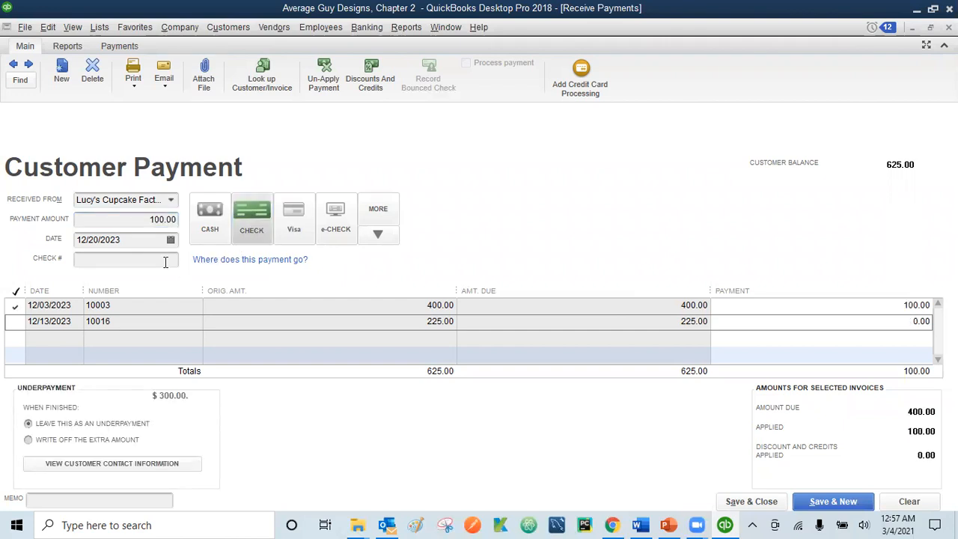
{"action": "left_click", "coordinate": [143, 259]}
{"action": "type", "text": "2548"}
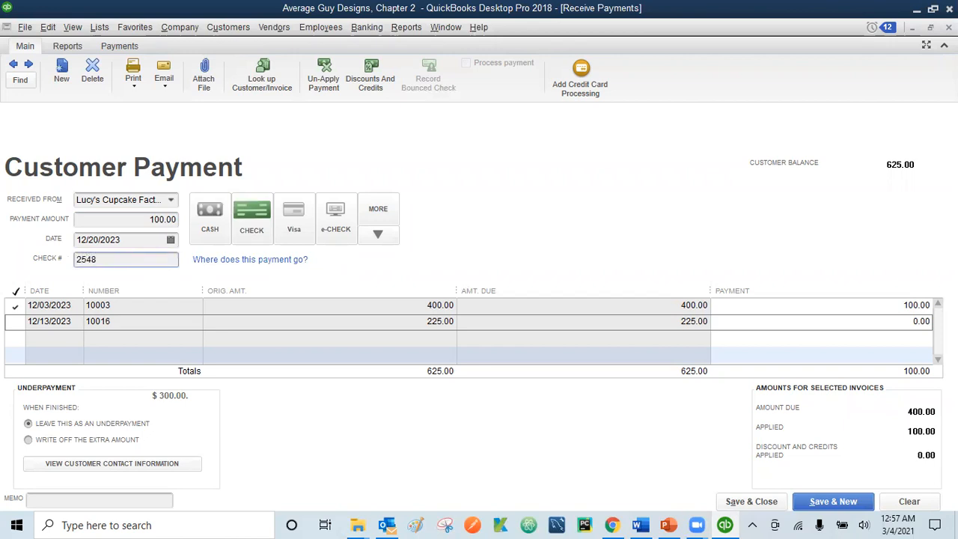
Step: Add the memo 'Lucy : Marketing' and save and close the 100.00 check payment
{"action": "key", "text": "Tab"}
{"action": "key", "text": "Tab"}
{"action": "key", "text": "Tab"}
{"action": "key", "text": "Tab"}
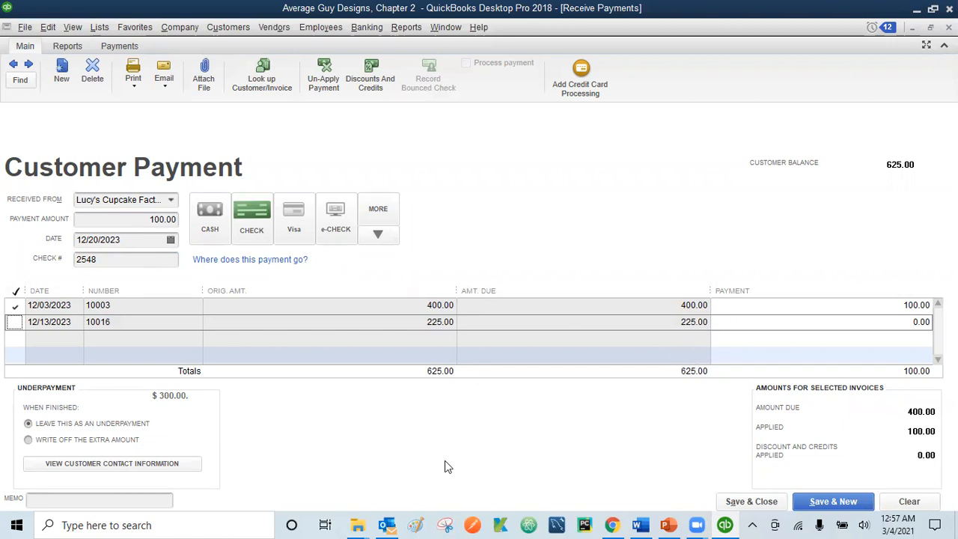
{"action": "left_click", "coordinate": [44, 503]}
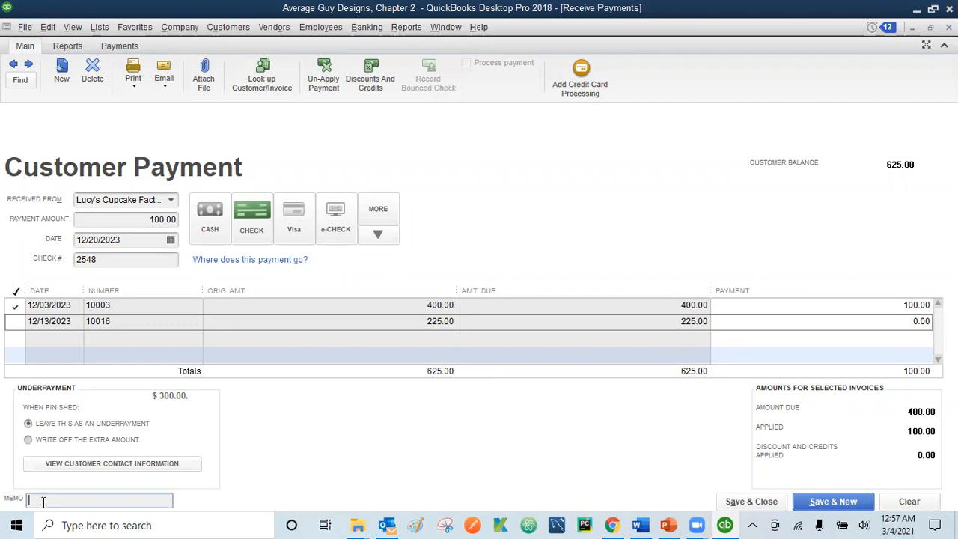
{"action": "type", "text": "Lucy : Marketing"}
{"action": "left_click", "coordinate": [751, 501]}
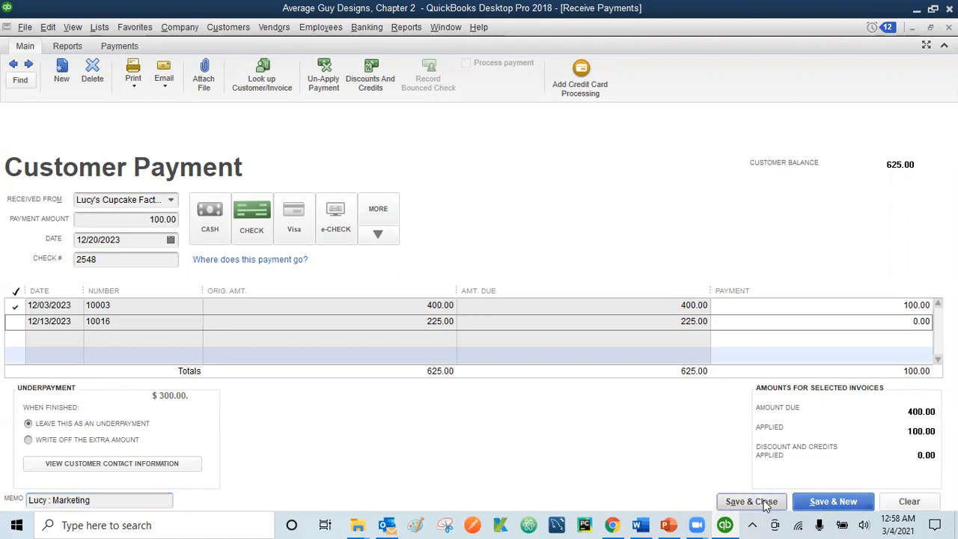
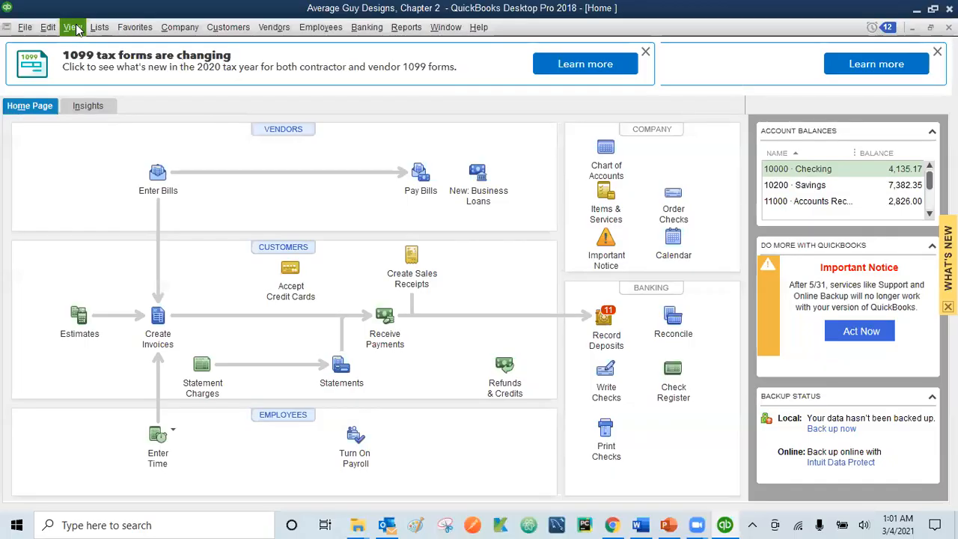
Step: Turn on the Top Icon Bar of shortcuts from the View menu
{"action": "left_click", "coordinate": [75, 28]}
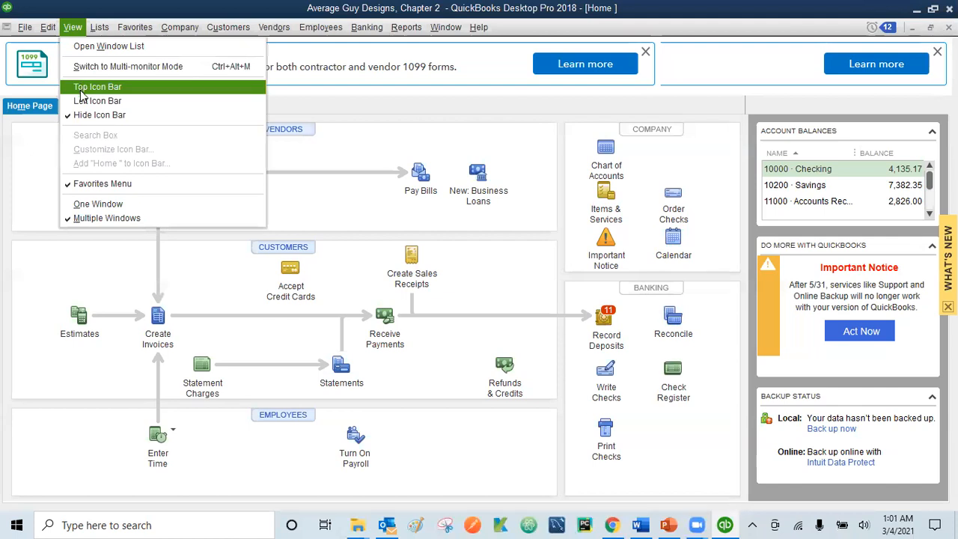
{"action": "left_click", "coordinate": [83, 86]}
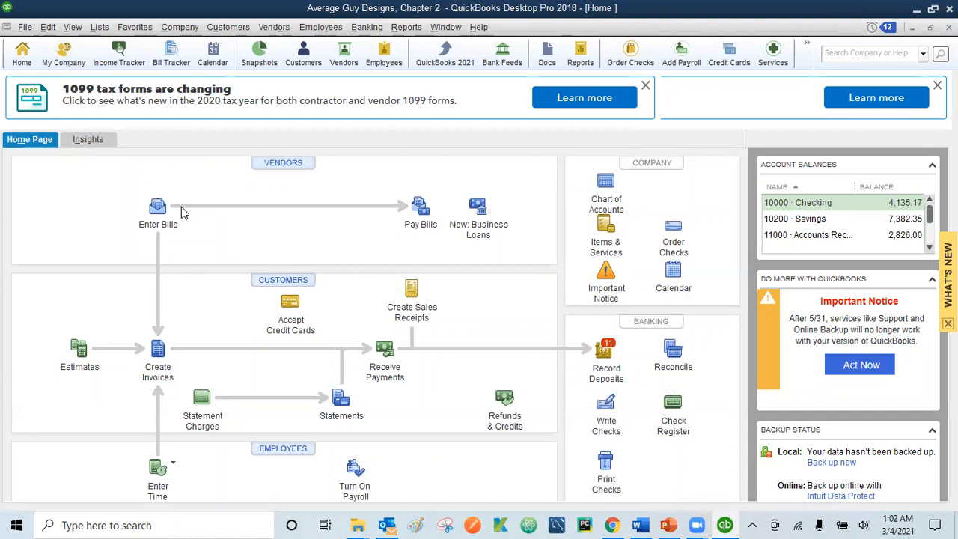
Step: Search the company file for 'Lite Foot Dance Company' and review its five results, including estimate 1 and invoice 18
{"action": "left_click", "coordinate": [48, 28]}
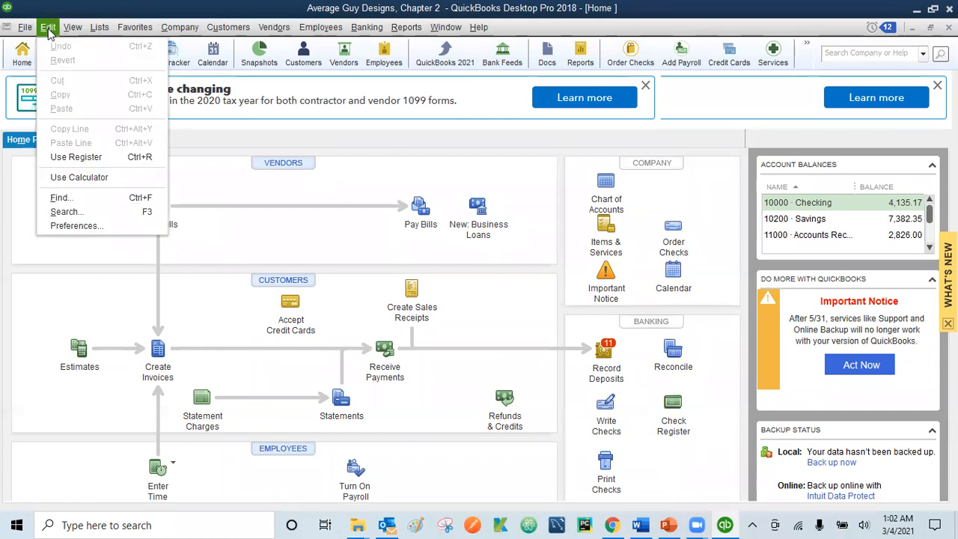
{"action": "left_click", "coordinate": [63, 212]}
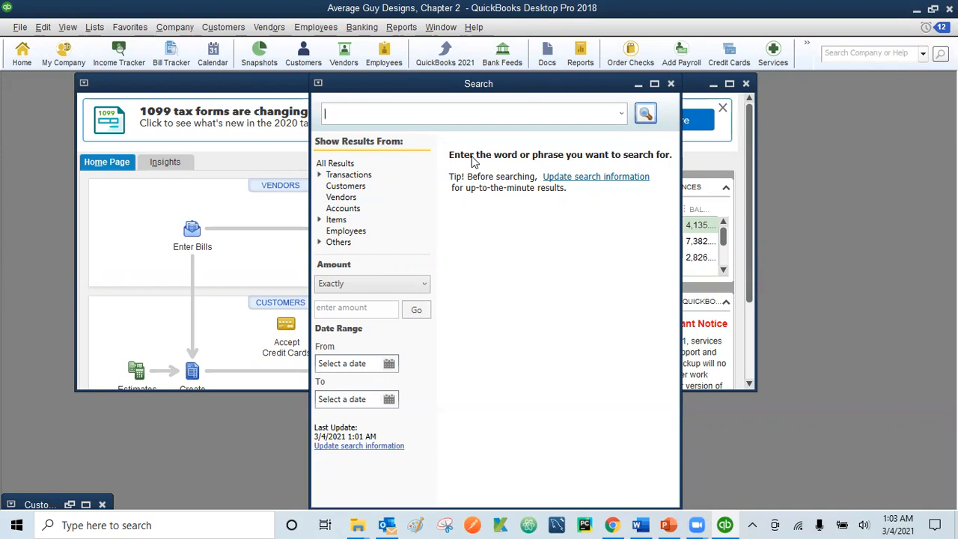
{"action": "type", "text": "Lite "}
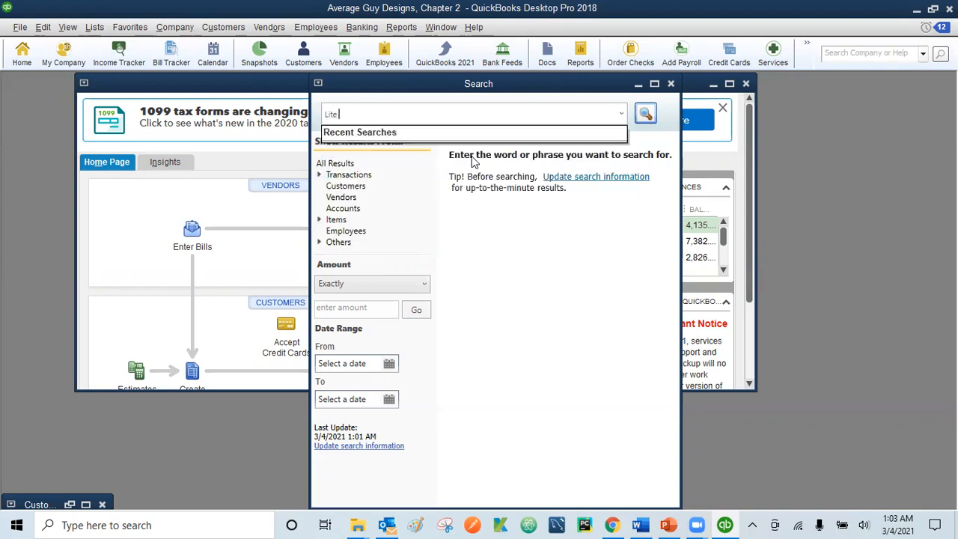
{"action": "type", "text": "Foot Dance Company"}
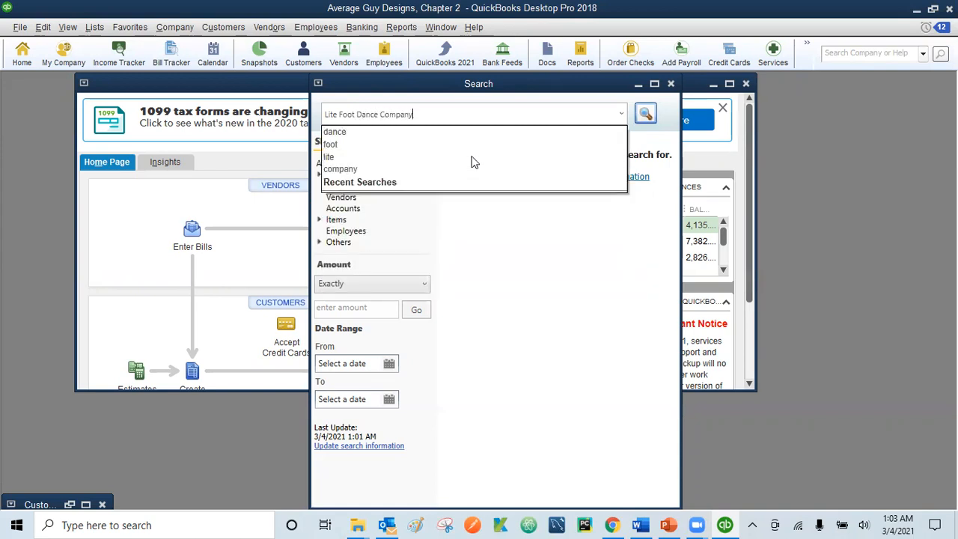
{"action": "key", "text": "Up"}
{"action": "key", "text": "Up"}
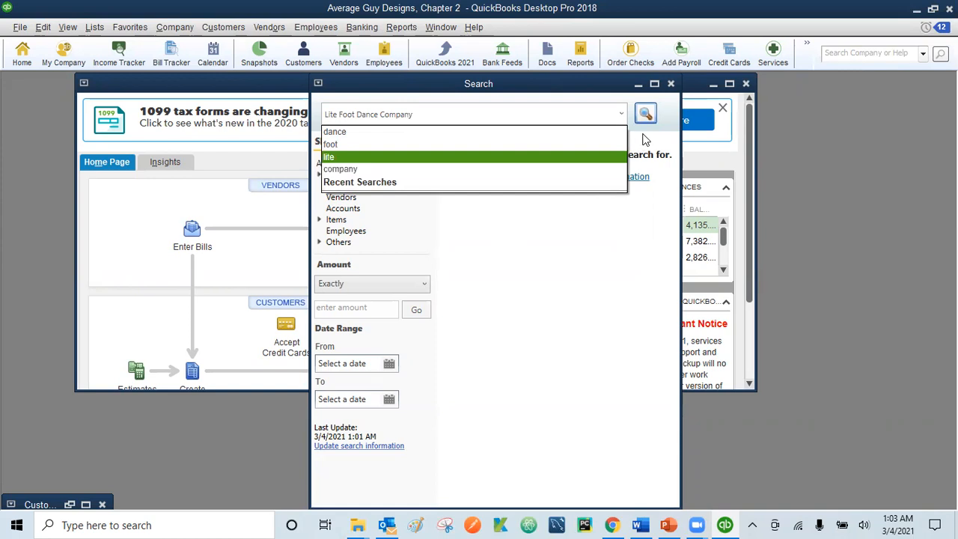
{"action": "key", "text": "Escape"}
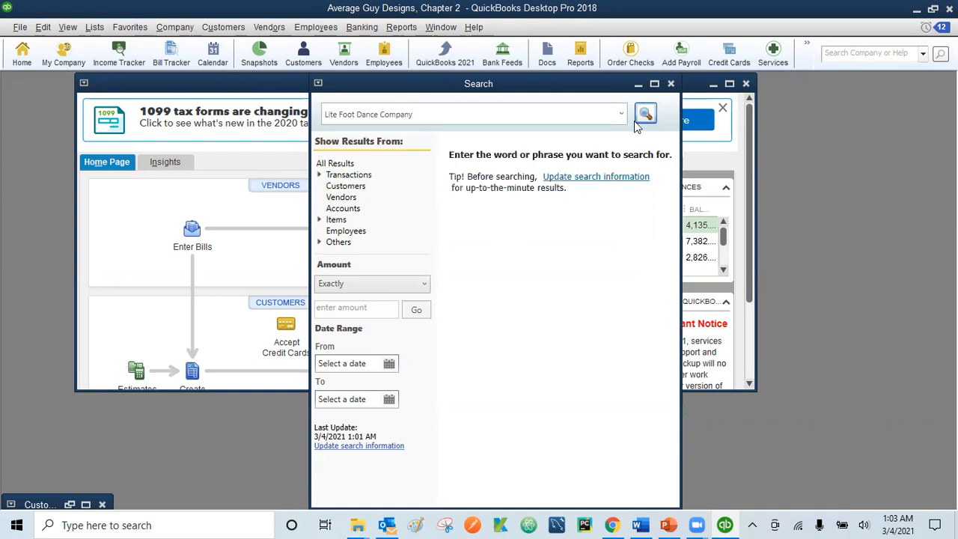
{"action": "left_click", "coordinate": [645, 114]}
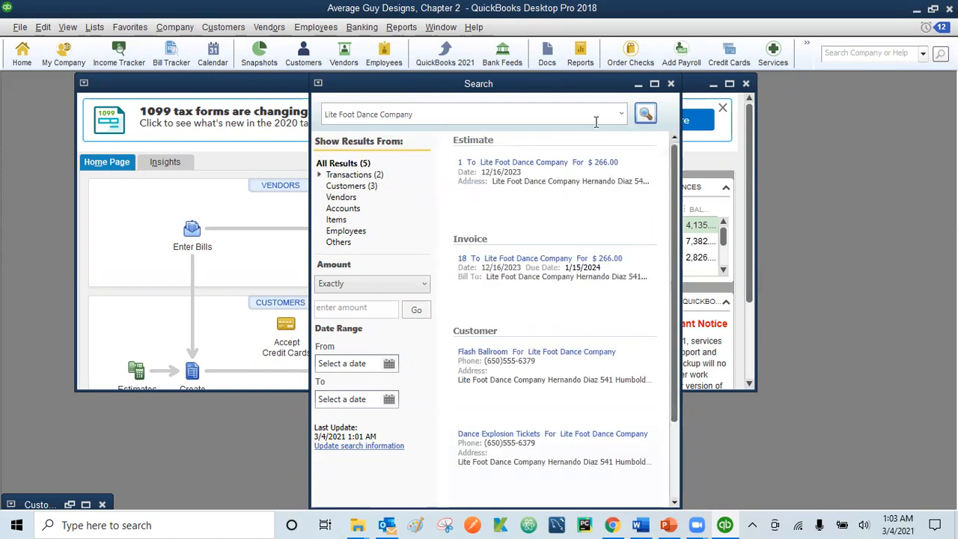
{"action": "mouse_move", "coordinate": [464, 197]}
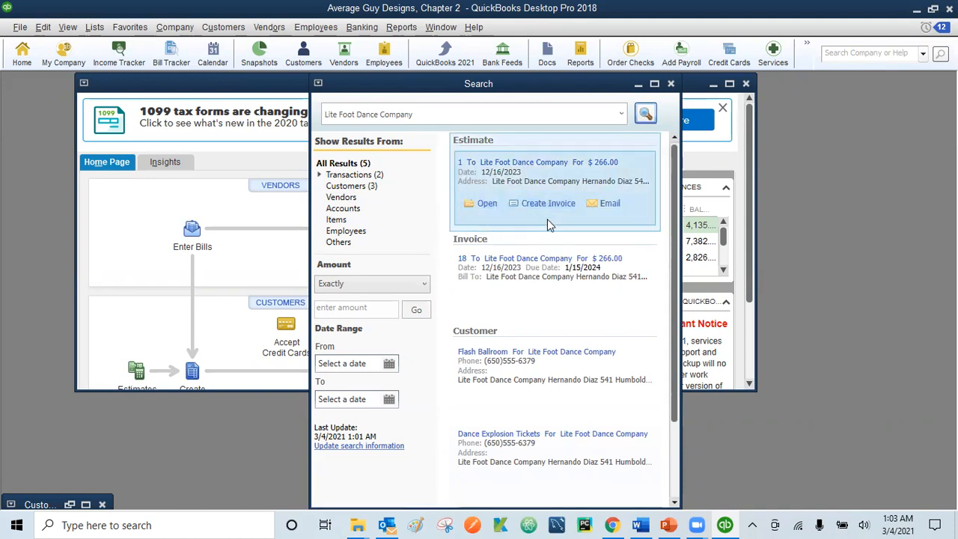
{"action": "left_click", "coordinate": [676, 473]}
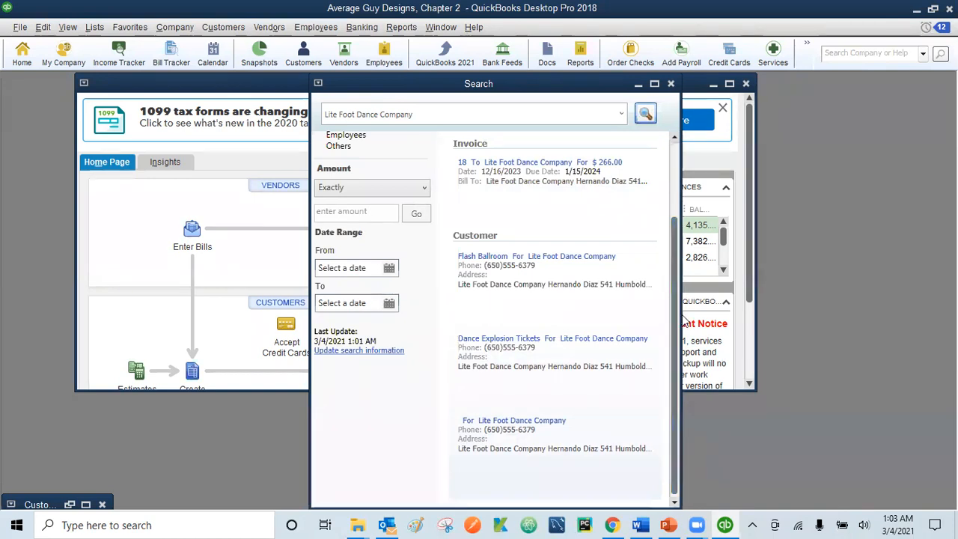
{"action": "left_click", "coordinate": [675, 157]}
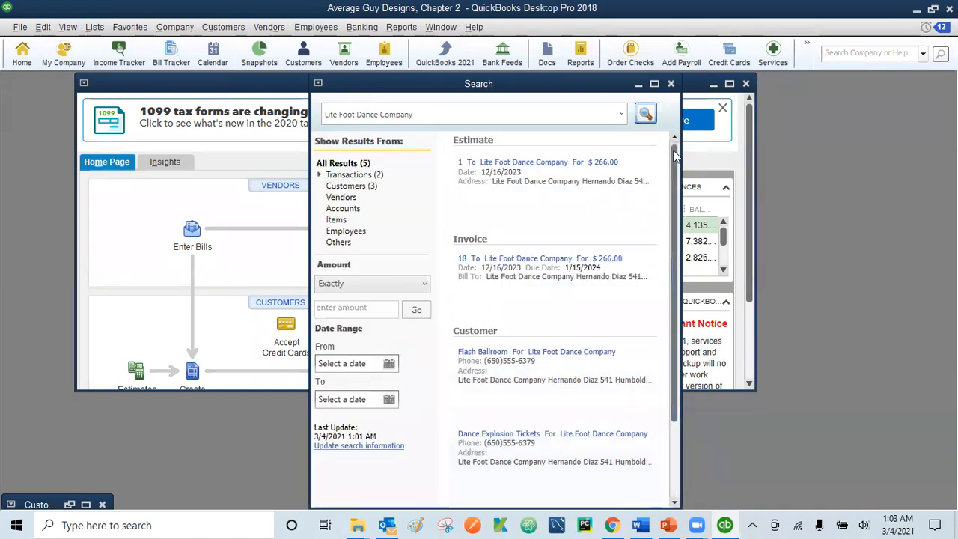
{"action": "mouse_move", "coordinate": [491, 258]}
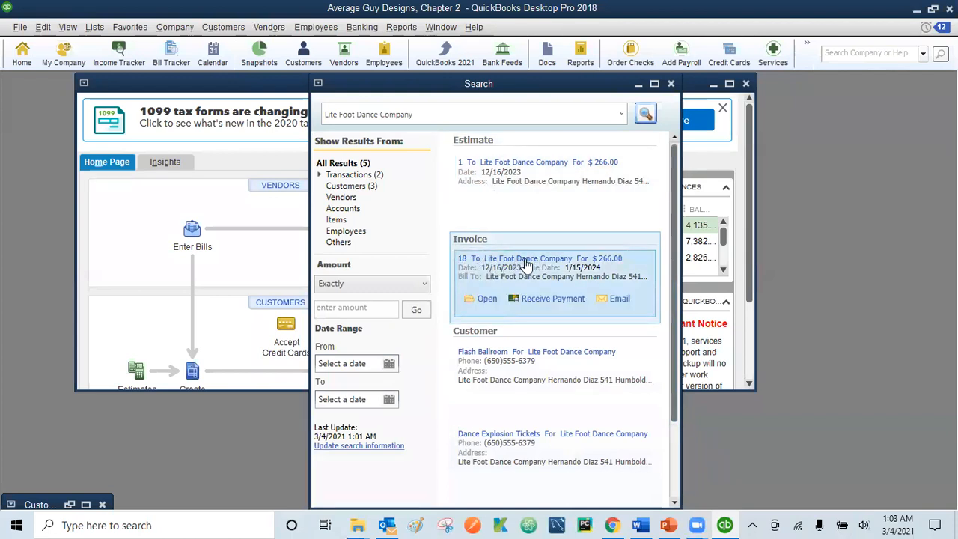
Step: Open invoice 18 and change the Graphic Design rate to 35.00, giving a 245.00 total
{"action": "left_click", "coordinate": [487, 299]}
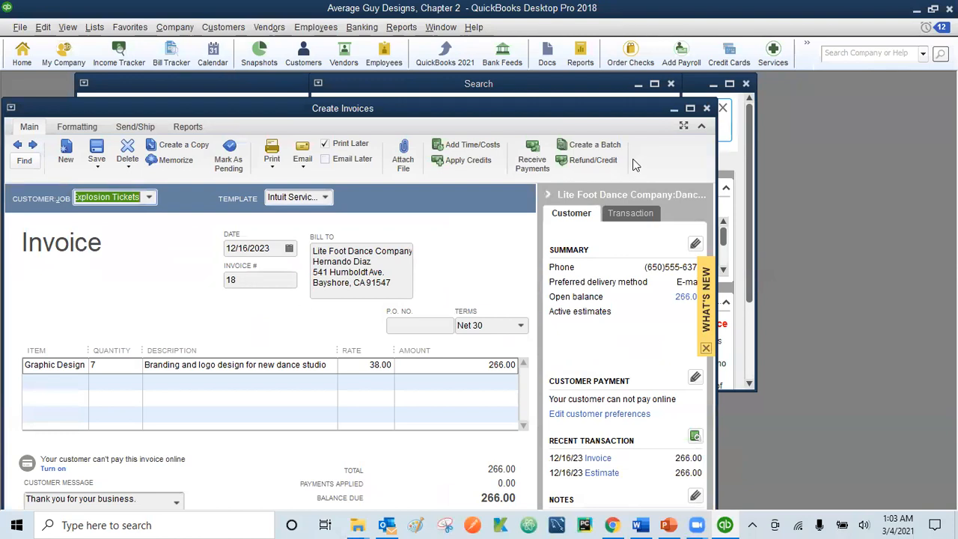
{"action": "left_click", "coordinate": [689, 109]}
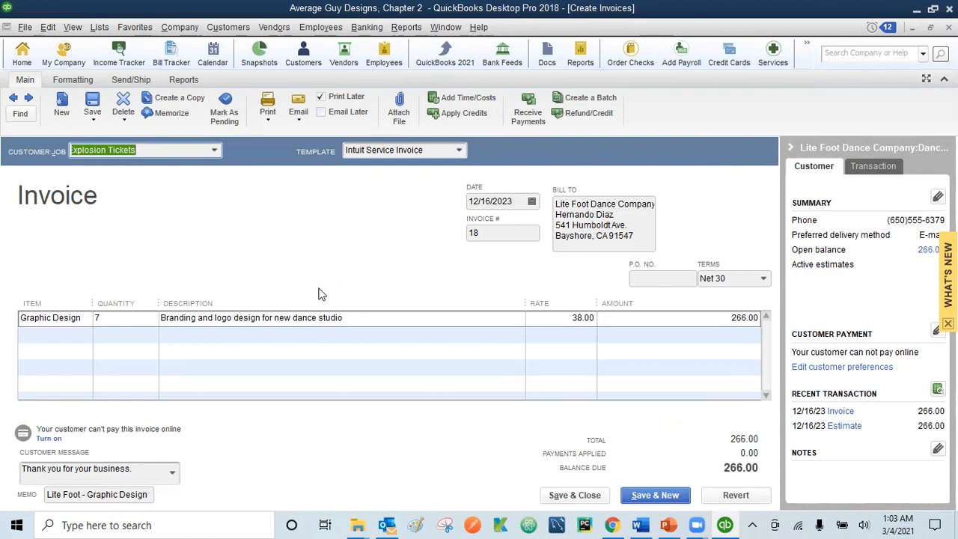
{"action": "left_click", "coordinate": [582, 318]}
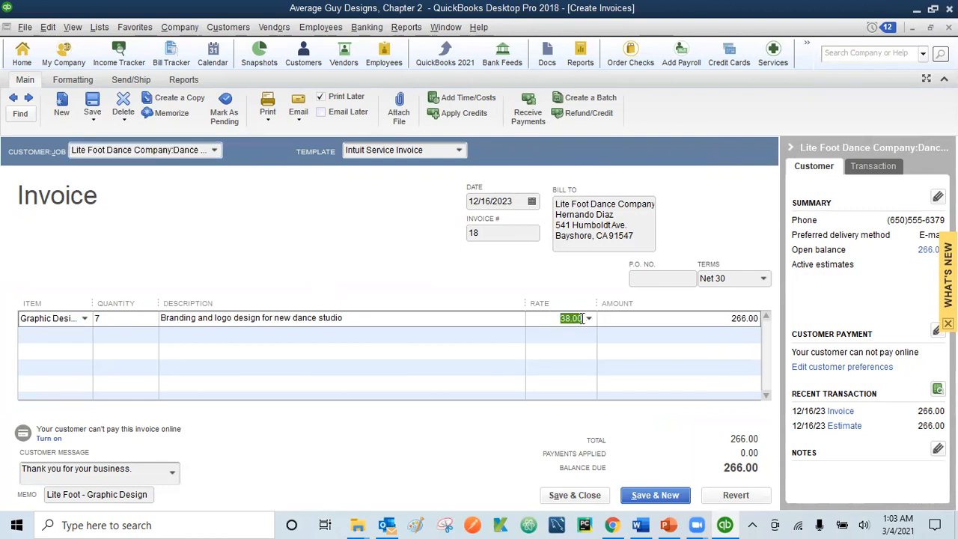
{"action": "type", "text": "35"}
{"action": "key", "text": "Tab"}
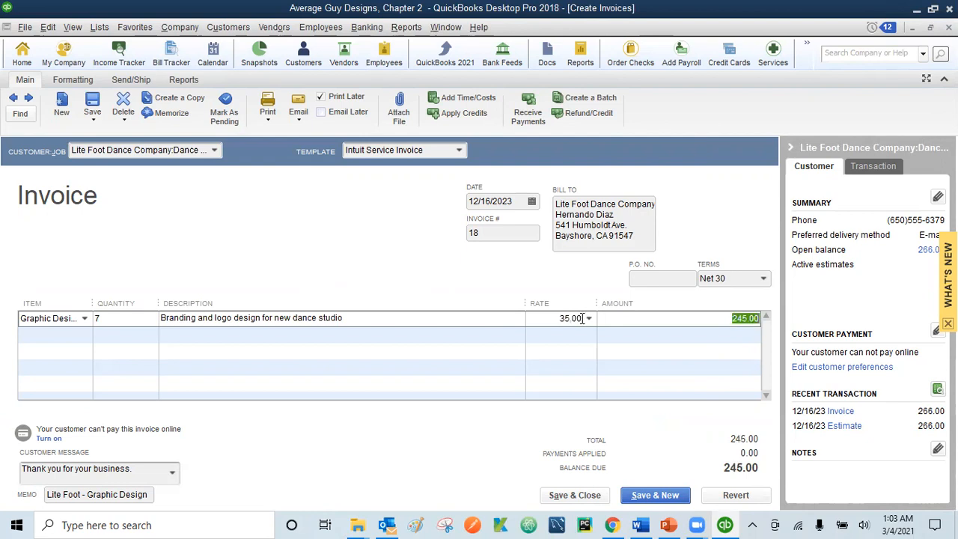
{"action": "key", "text": "Tab"}
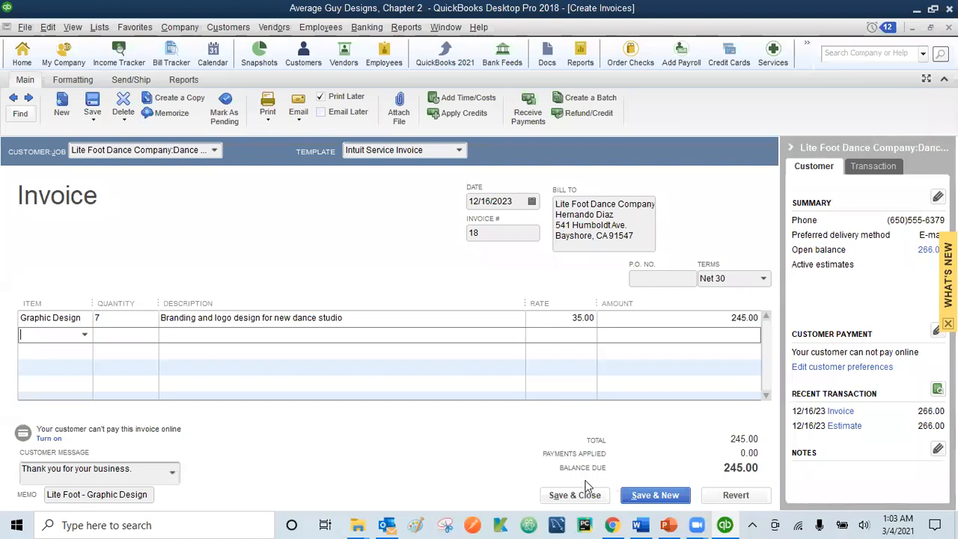
Step: Save and close invoice 18, confirming the change and ignoring the spell-check flag on 'Lite'
{"action": "left_click", "coordinate": [560, 500]}
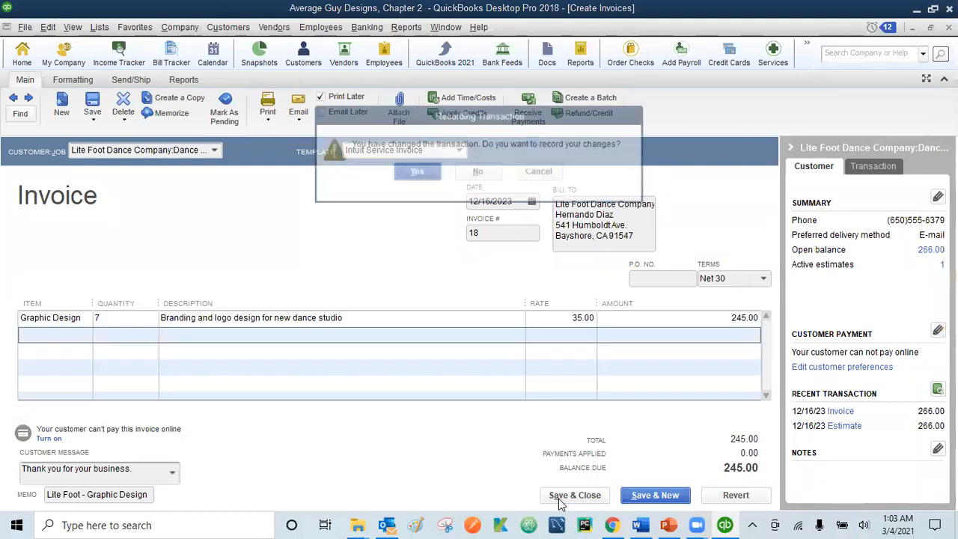
{"action": "left_click", "coordinate": [414, 172]}
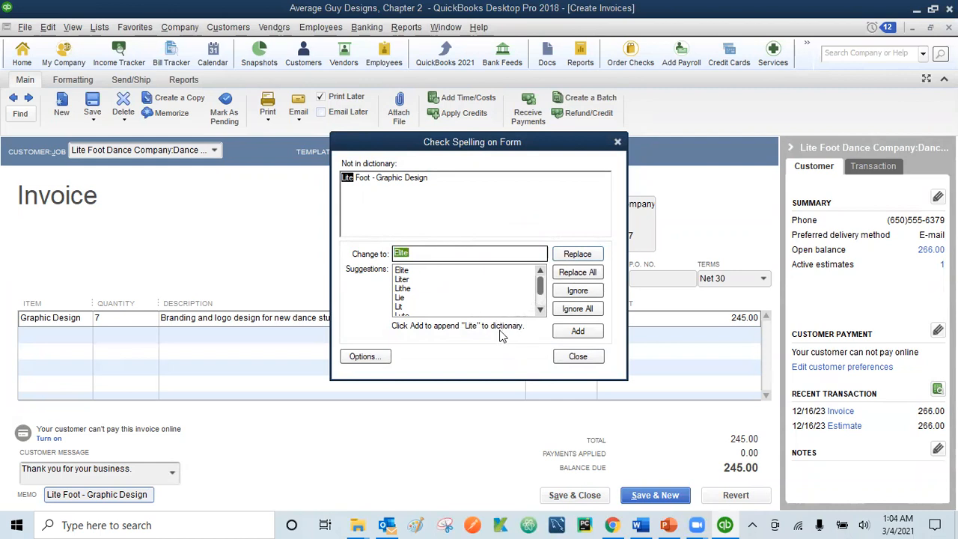
{"action": "left_click", "coordinate": [578, 291]}
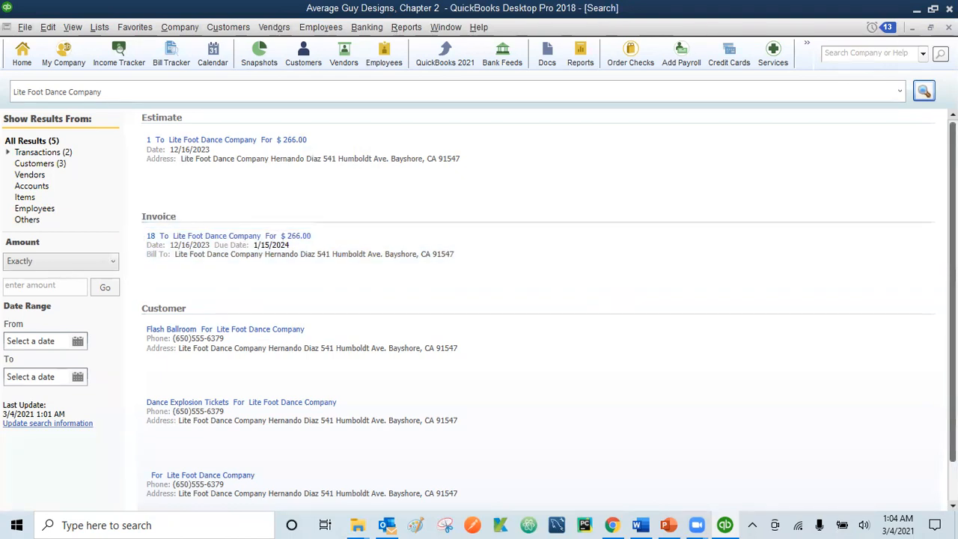
Step: Close Search and use Find to list the customer's invoices, selecting invoice 19 for 270.00
{"action": "left_click", "coordinate": [950, 28]}
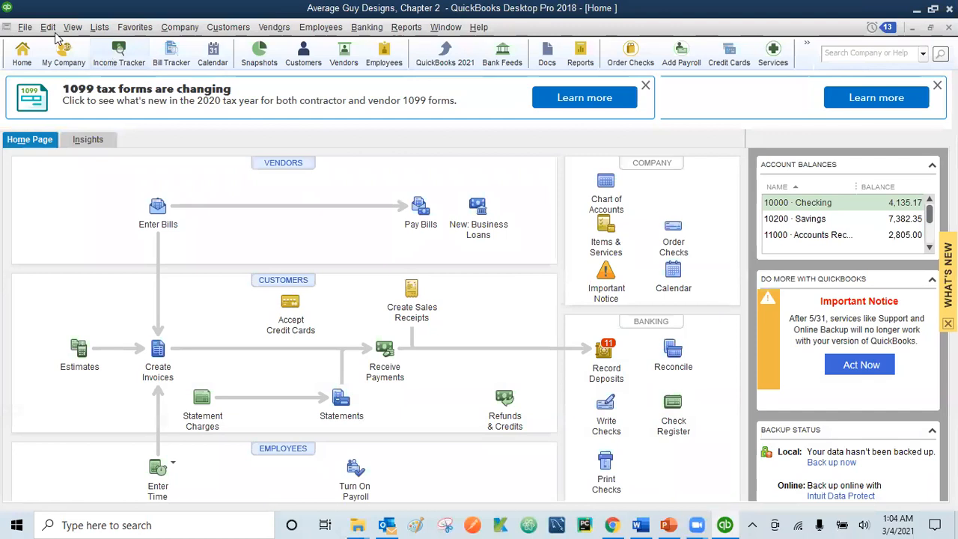
{"action": "left_click", "coordinate": [43, 27]}
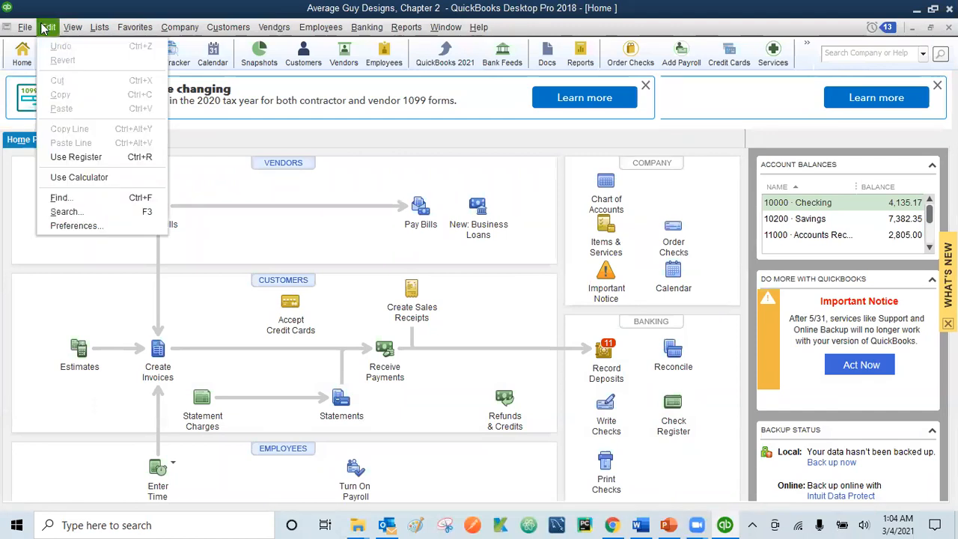
{"action": "left_click", "coordinate": [60, 197]}
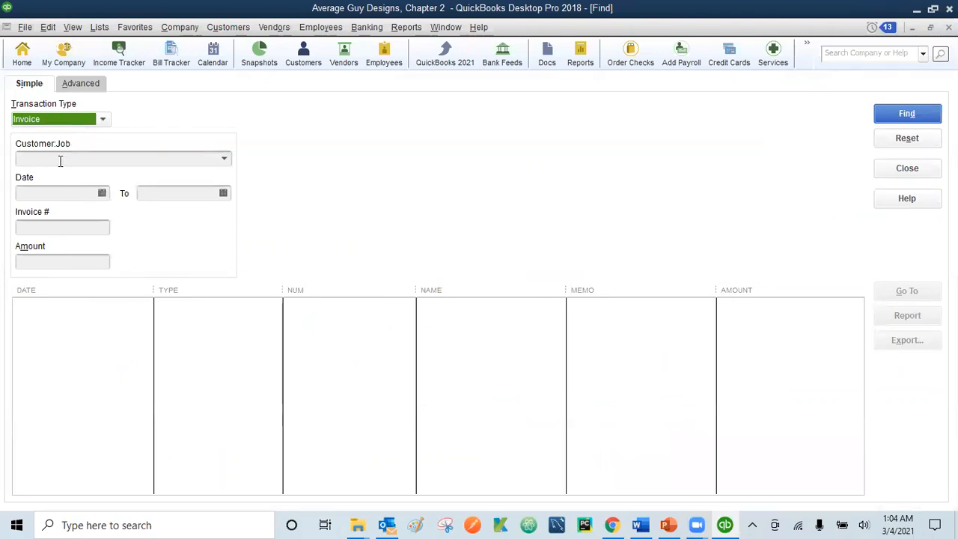
{"action": "left_click", "coordinate": [67, 158]}
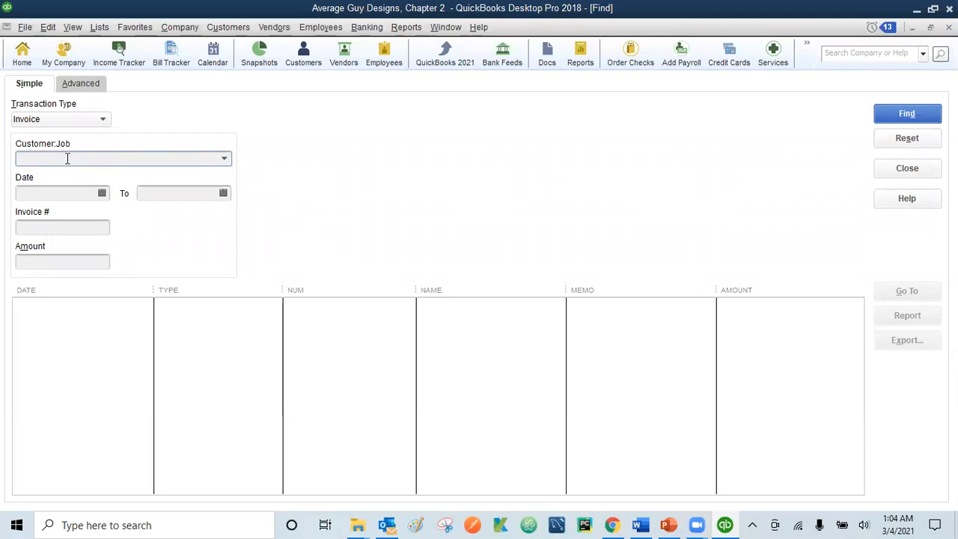
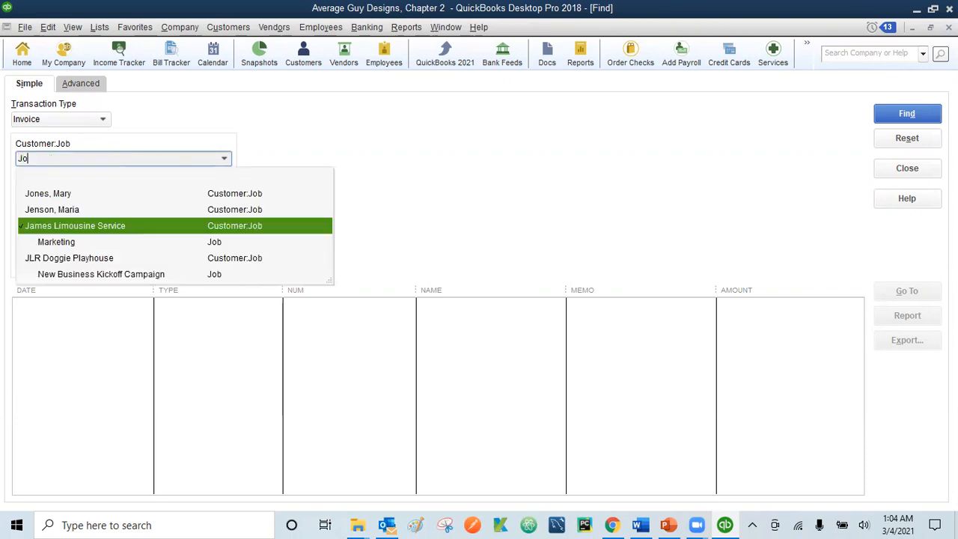
{"action": "left_click", "coordinate": [70, 193]}
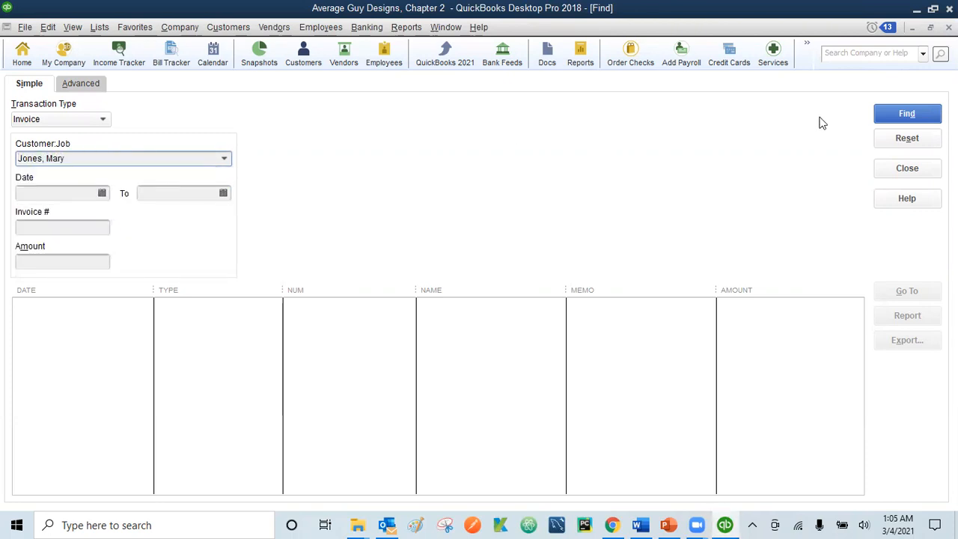
{"action": "left_click", "coordinate": [900, 120]}
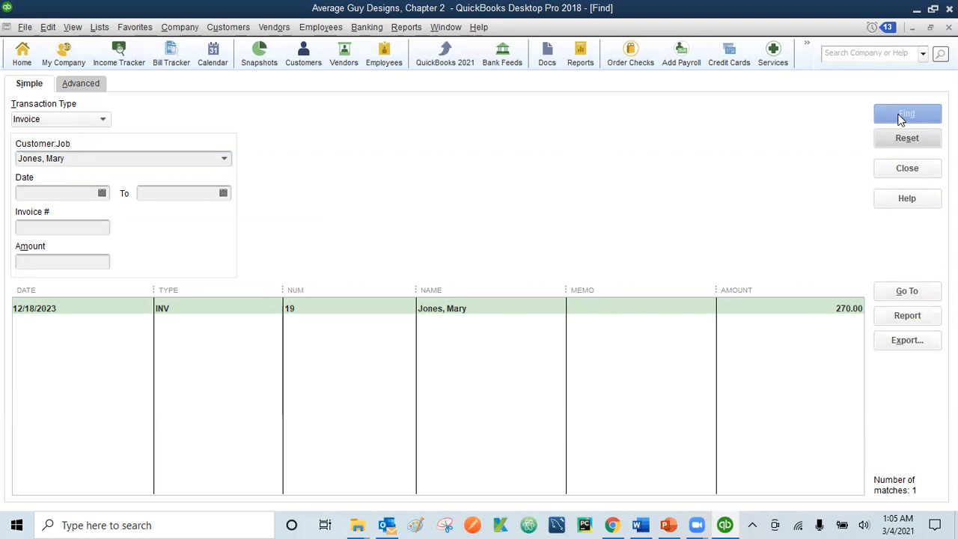
{"action": "left_click", "coordinate": [384, 316]}
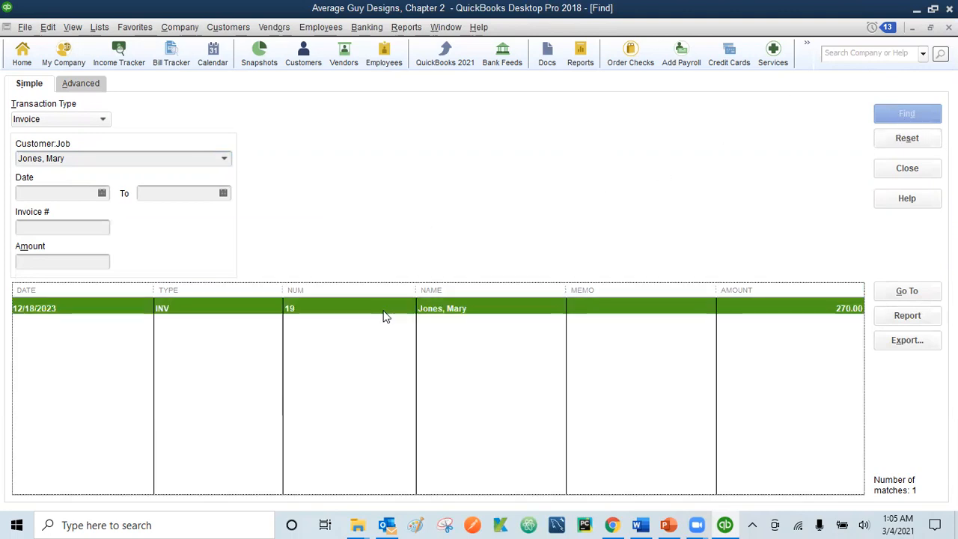
Step: Review invoice 19, close it and the Find window, and start a new invoice from Home
{"action": "double_click", "coordinate": [520, 315]}
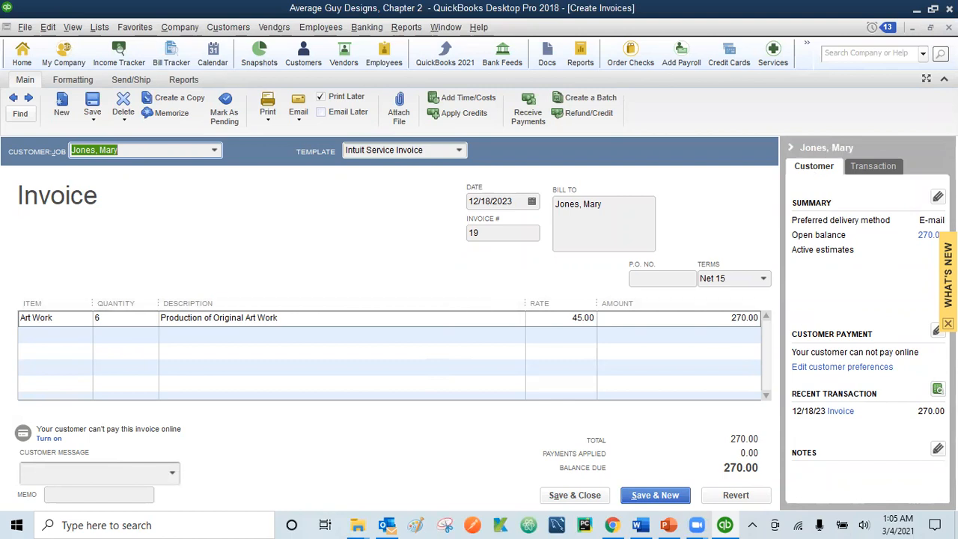
{"action": "left_click", "coordinate": [575, 495]}
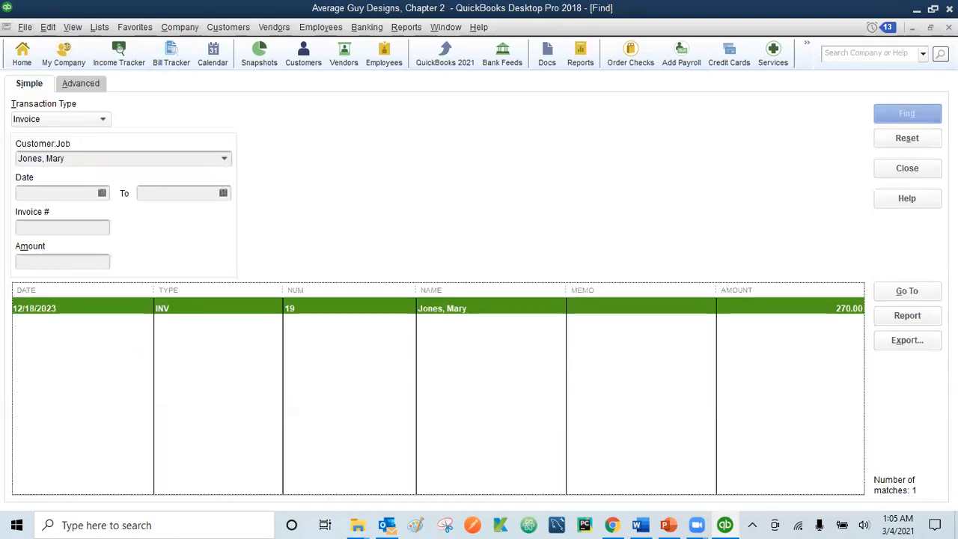
{"action": "left_click", "coordinate": [949, 28]}
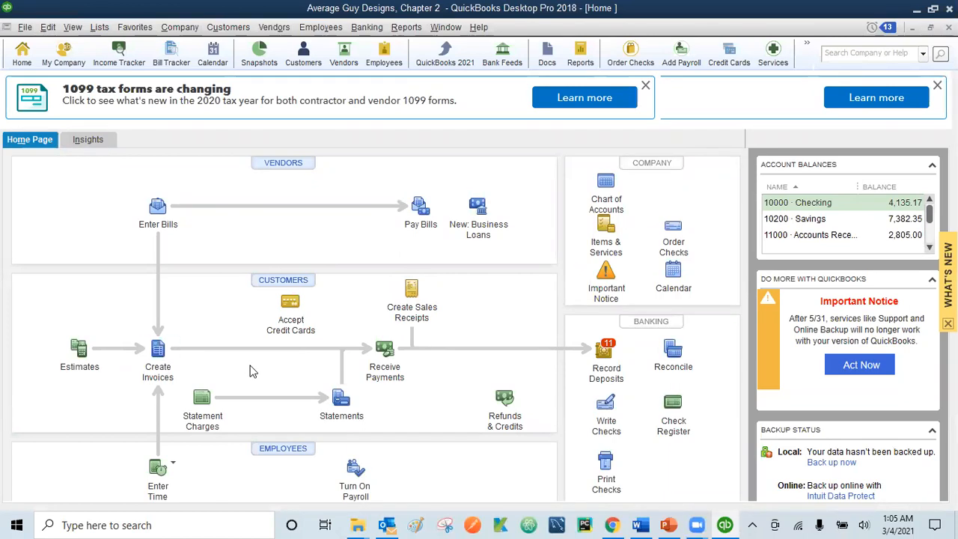
{"action": "left_click", "coordinate": [157, 358]}
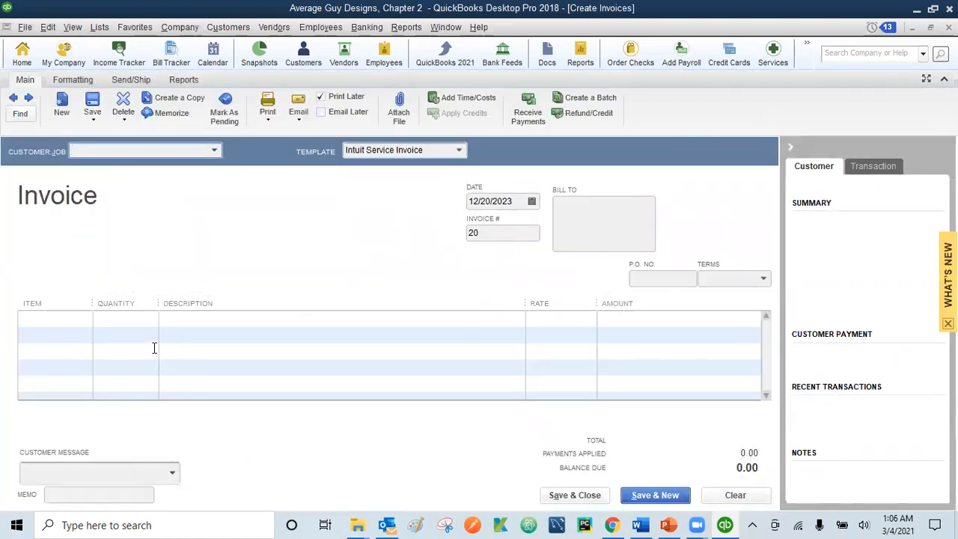
Step: Page back to invoice 19 on the invoice form, then close the invoice window
{"action": "left_click", "coordinate": [13, 97]}
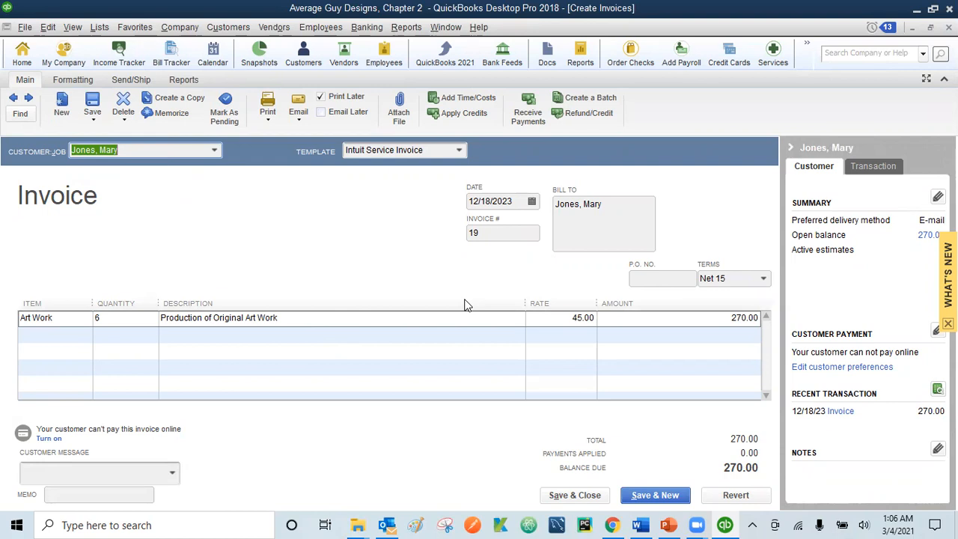
{"action": "left_click", "coordinate": [948, 28]}
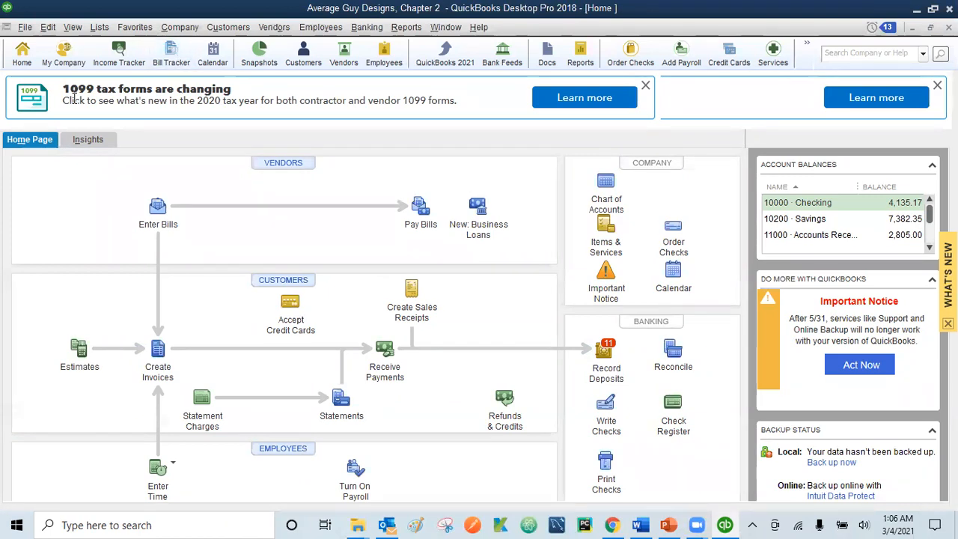
Step: Find the customer's invoices again and open invoice 19 with its 270.00 balance
{"action": "left_click", "coordinate": [49, 29]}
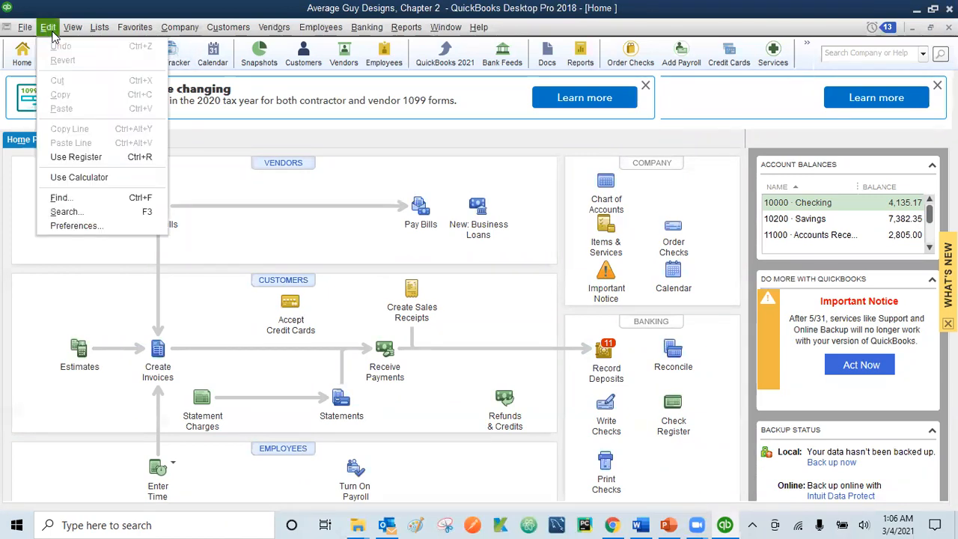
{"action": "left_click", "coordinate": [75, 199]}
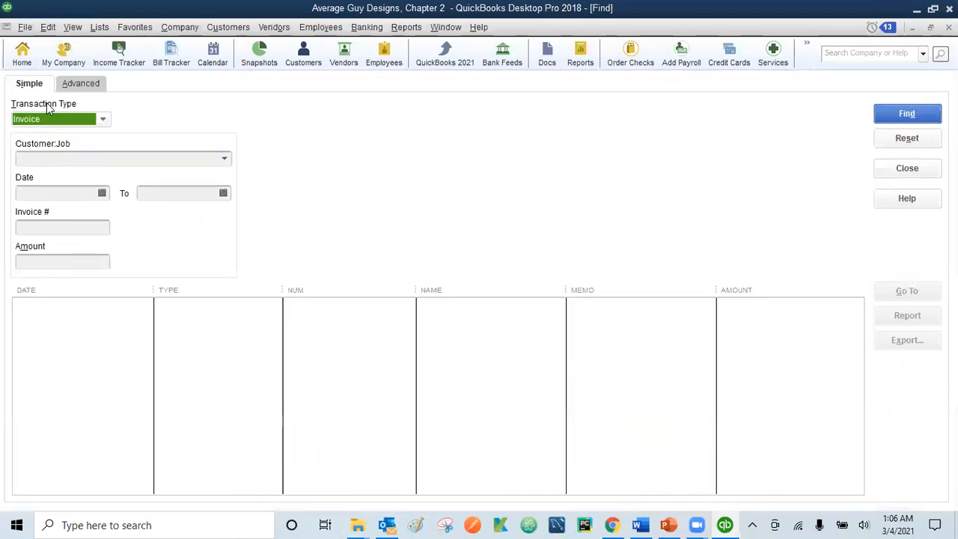
{"action": "left_click", "coordinate": [62, 159]}
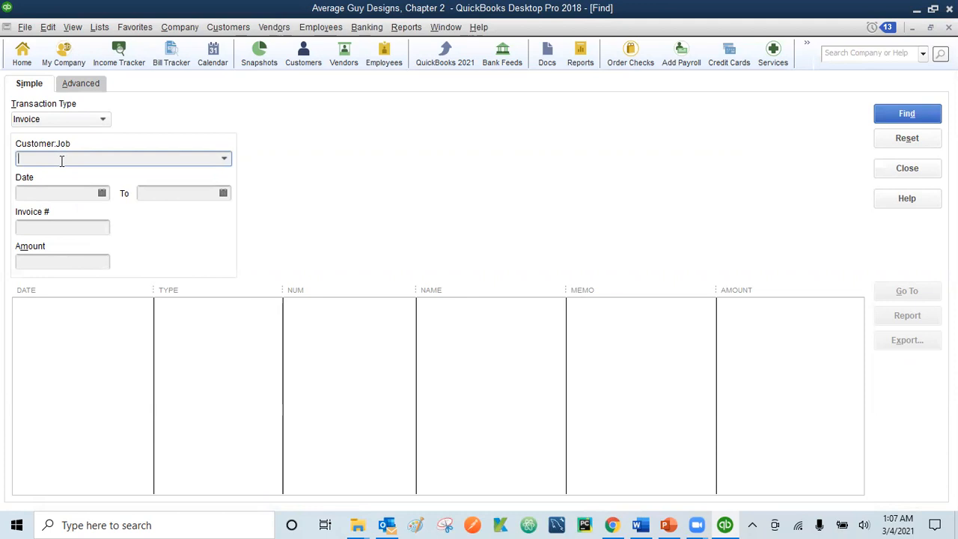
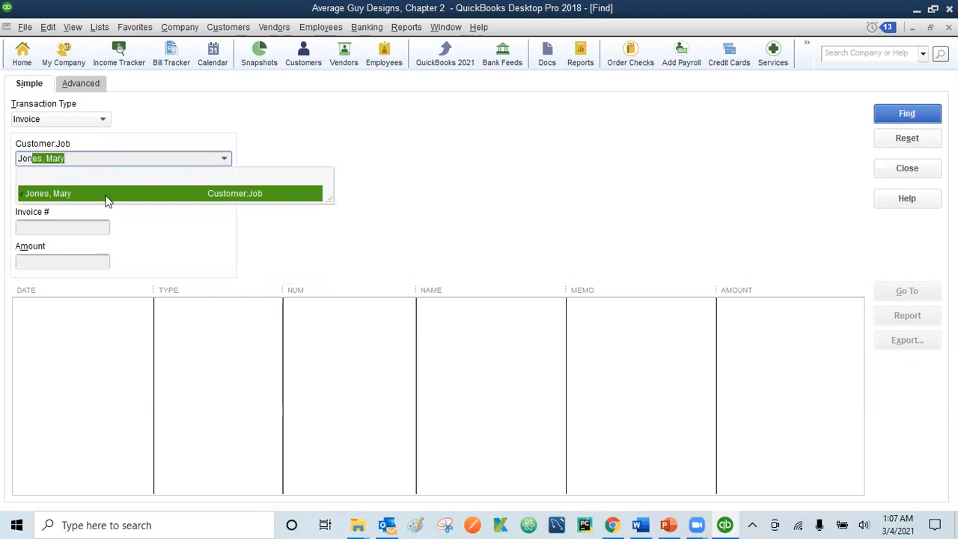
{"action": "left_click", "coordinate": [105, 197]}
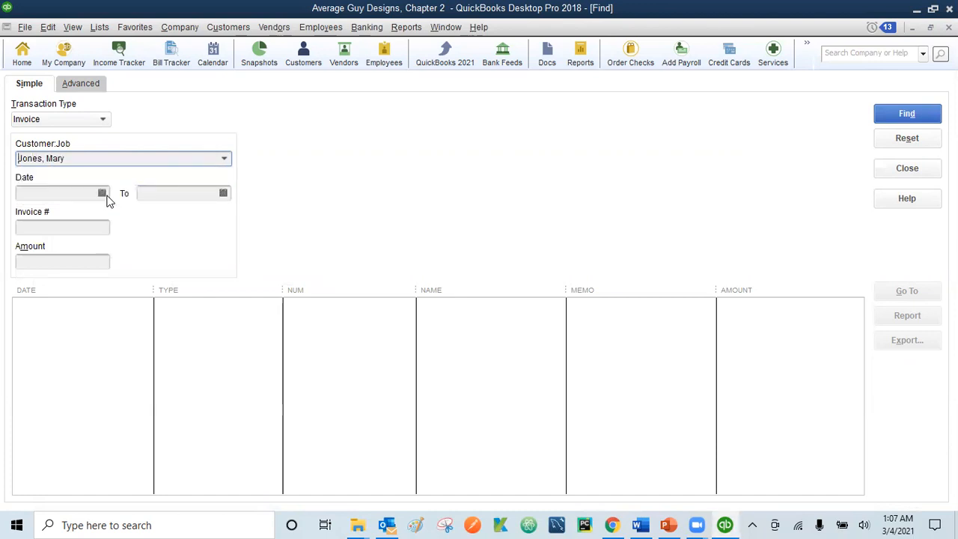
{"action": "left_click", "coordinate": [908, 113]}
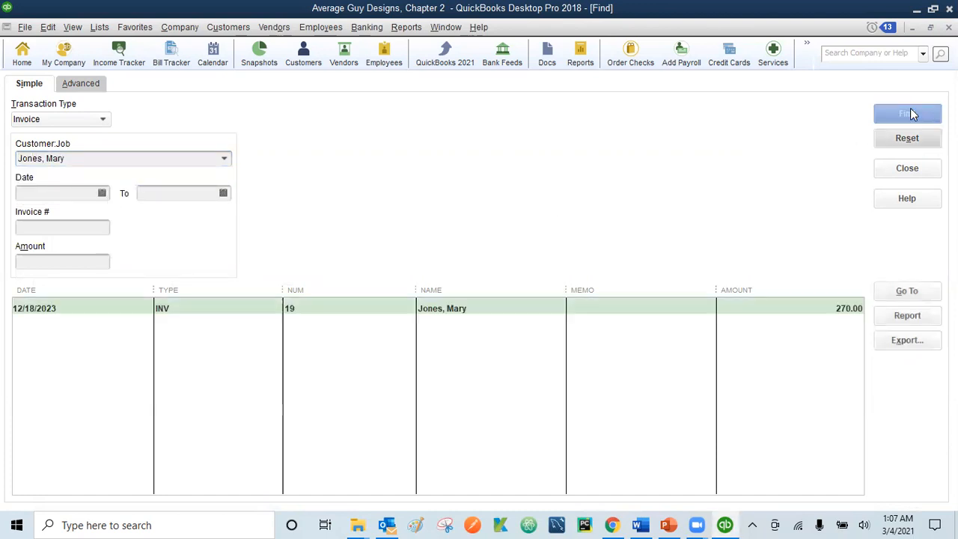
{"action": "double_click", "coordinate": [367, 309]}
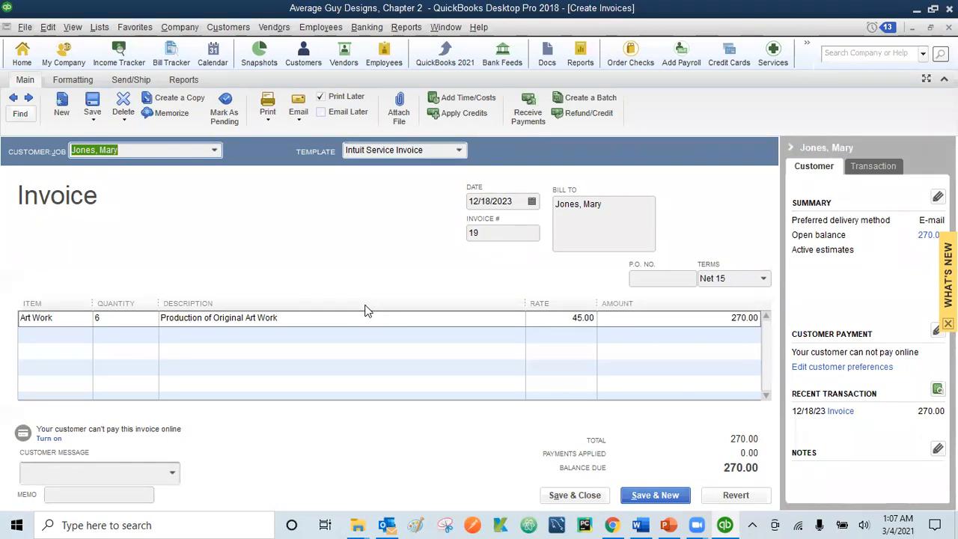
Step: Start a payment against invoice 19 and change its date to 12/23/2023
{"action": "left_click", "coordinate": [528, 118]}
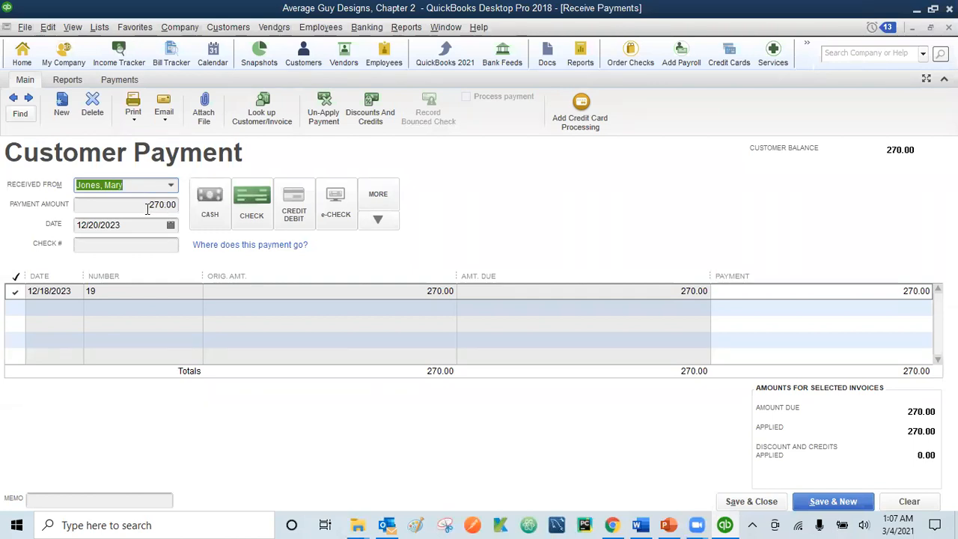
{"action": "left_click", "coordinate": [98, 225]}
{"action": "key", "text": "BackSpace"}
{"action": "type", "text": "3"}
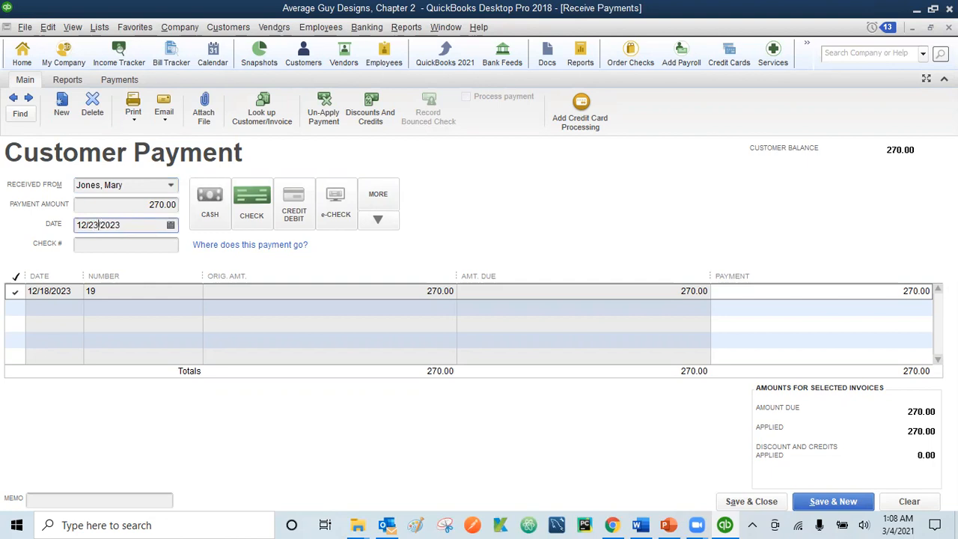
{"action": "key", "text": "Tab"}
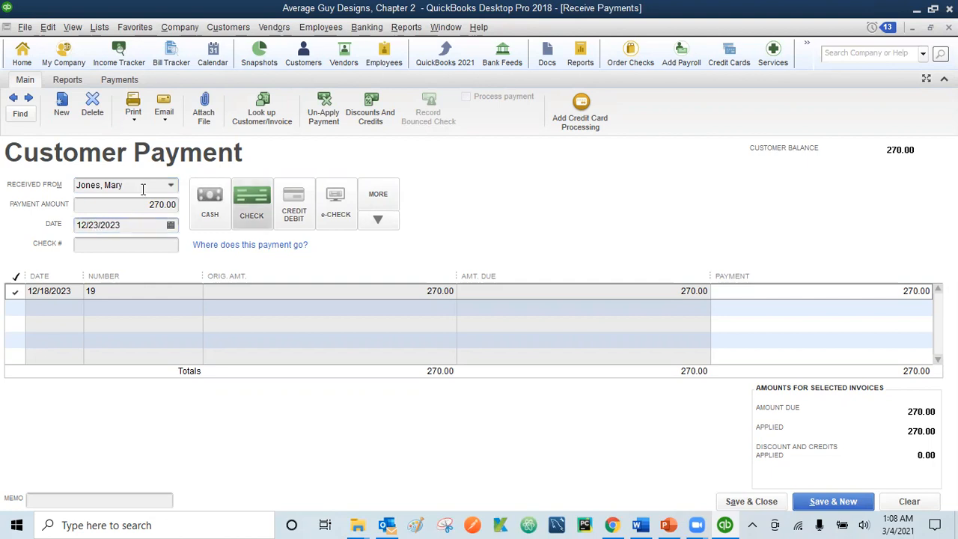
Step: Enter check number 470 and a memo referencing Payment 19, then save and close
{"action": "left_click", "coordinate": [96, 245]}
{"action": "type", "text": "470"}
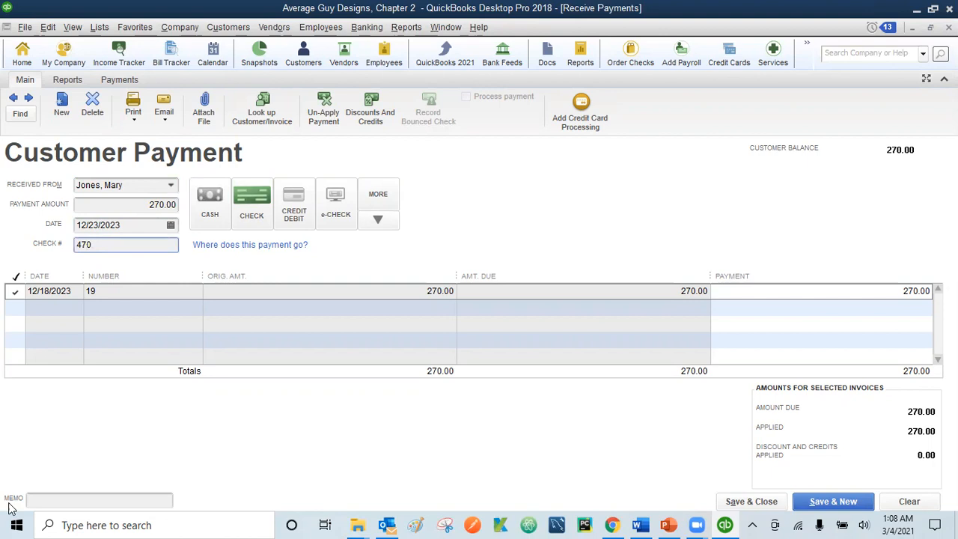
{"action": "left_click", "coordinate": [59, 499]}
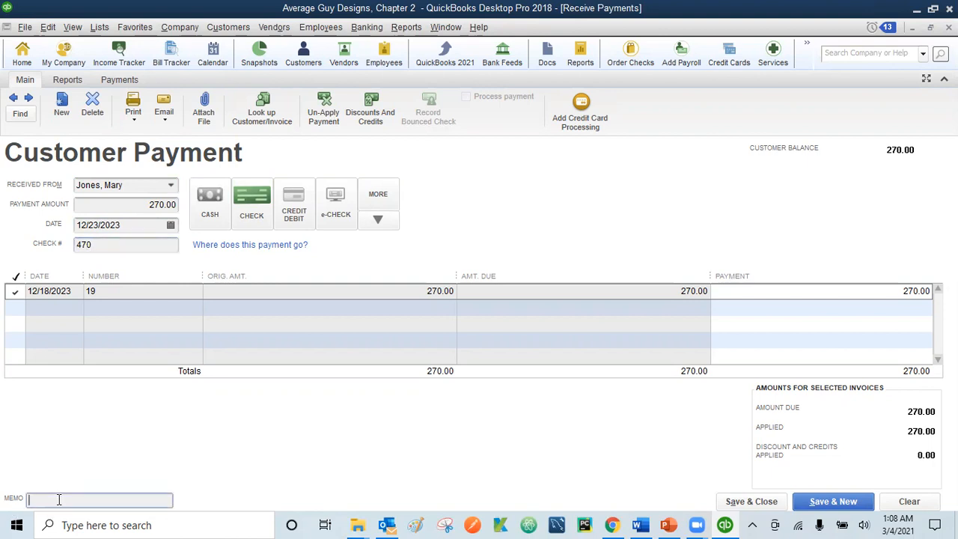
{"action": "type", "text": "ones Mary, "}
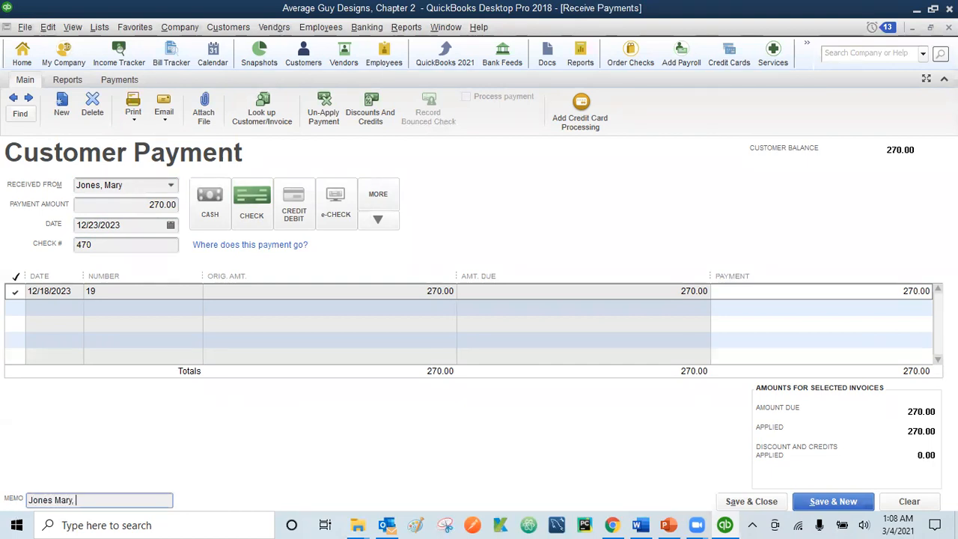
{"action": "type", "text": "Payment 19"}
{"action": "left_click", "coordinate": [758, 506]}
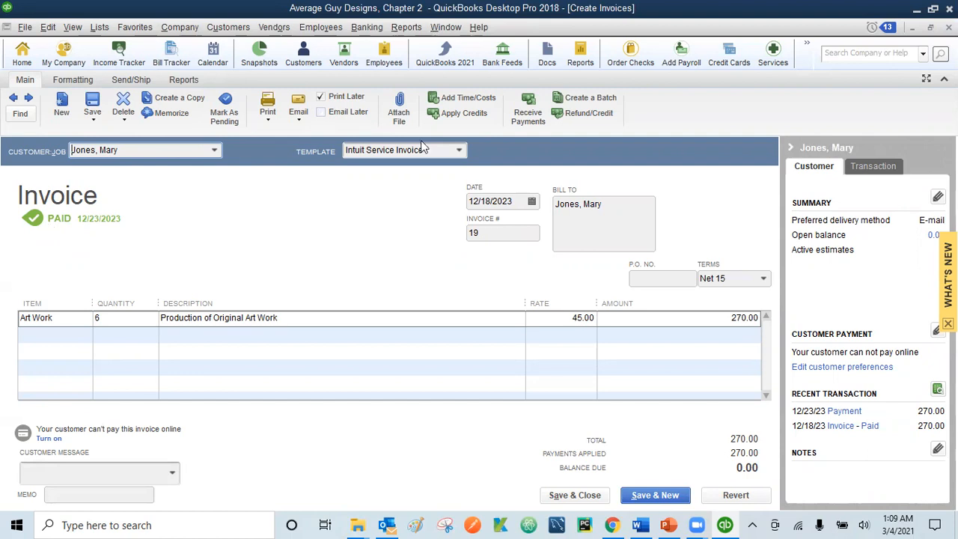
Step: Bring up the Customers & Receivables report list from the Reports menu
{"action": "left_click", "coordinate": [405, 30]}
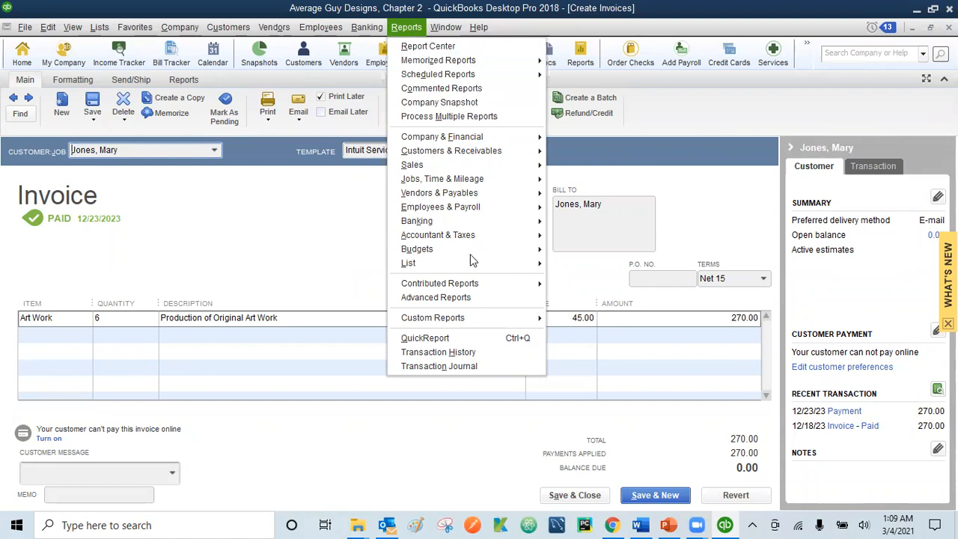
{"action": "mouse_move", "coordinate": [430, 180]}
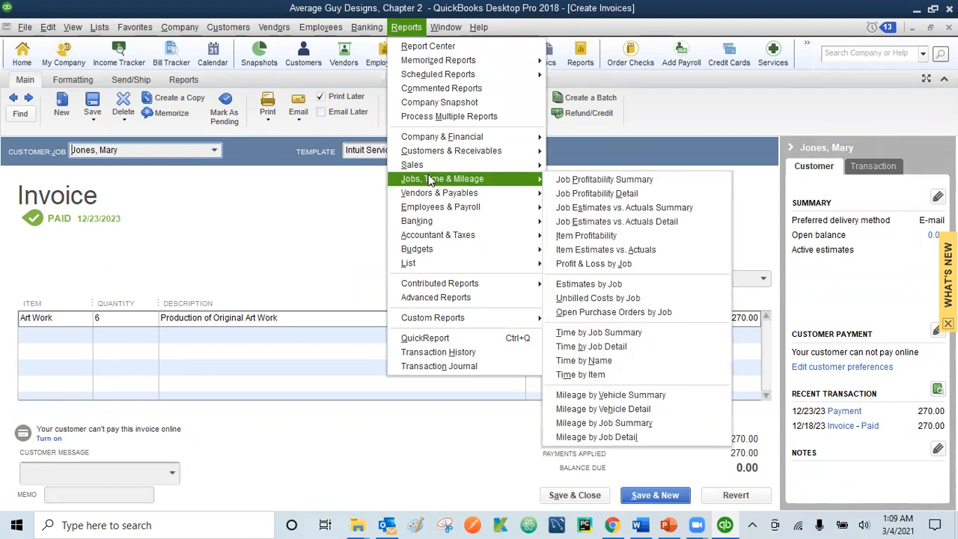
{"action": "mouse_move", "coordinate": [450, 153]}
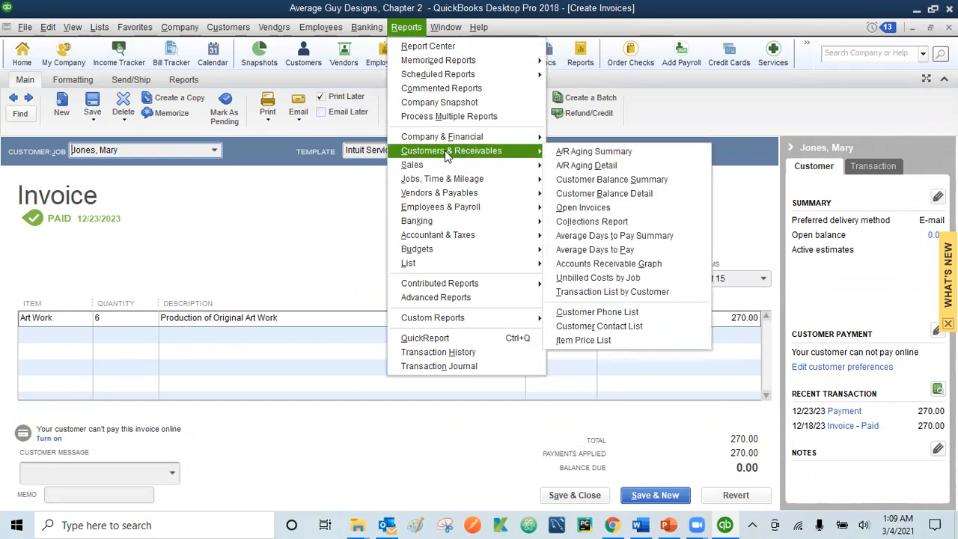
Step: Run the A/R Aging Detail report with a custom as-of date of 12/31/2023
{"action": "left_click", "coordinate": [591, 165]}
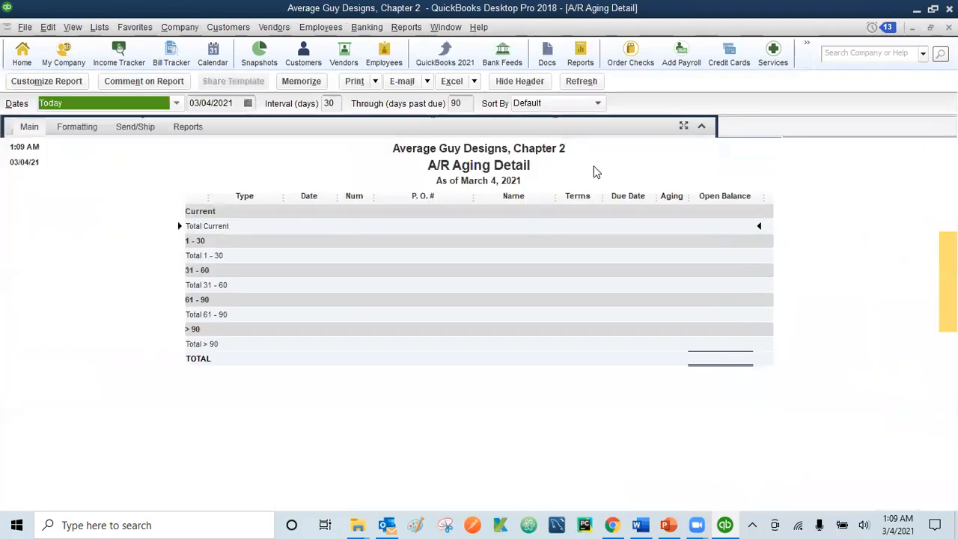
{"action": "left_click", "coordinate": [178, 105]}
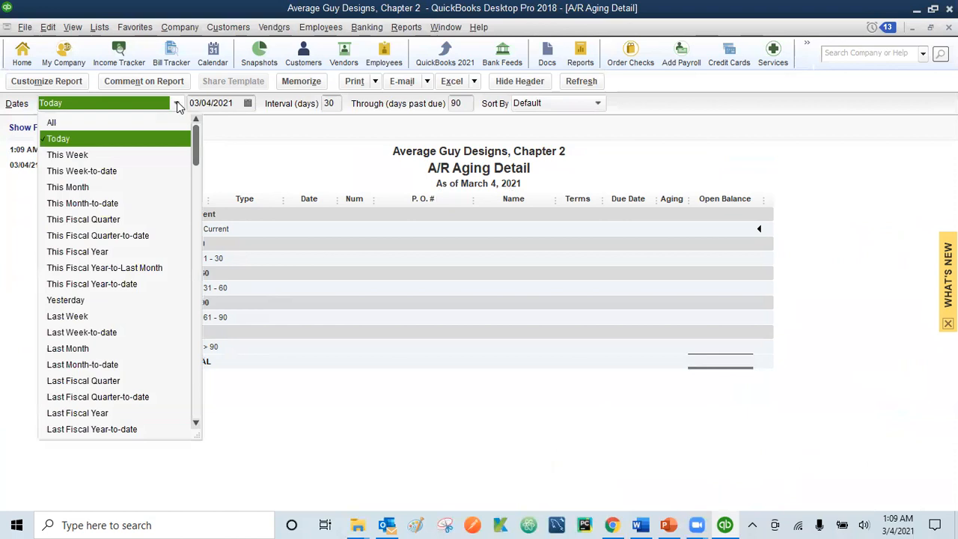
{"action": "left_click", "coordinate": [52, 123]}
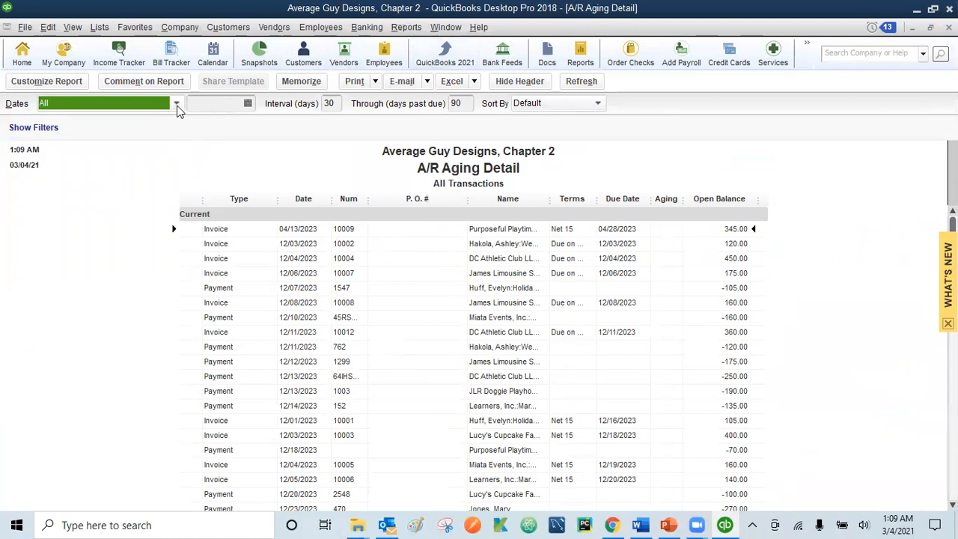
{"action": "left_click", "coordinate": [177, 107]}
{"action": "left_click", "coordinate": [198, 408]}
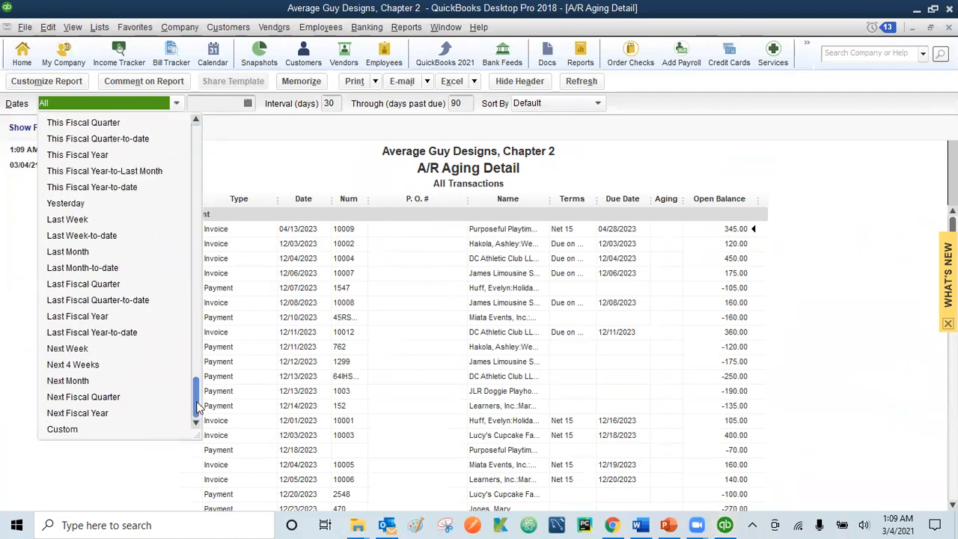
{"action": "left_click", "coordinate": [66, 430]}
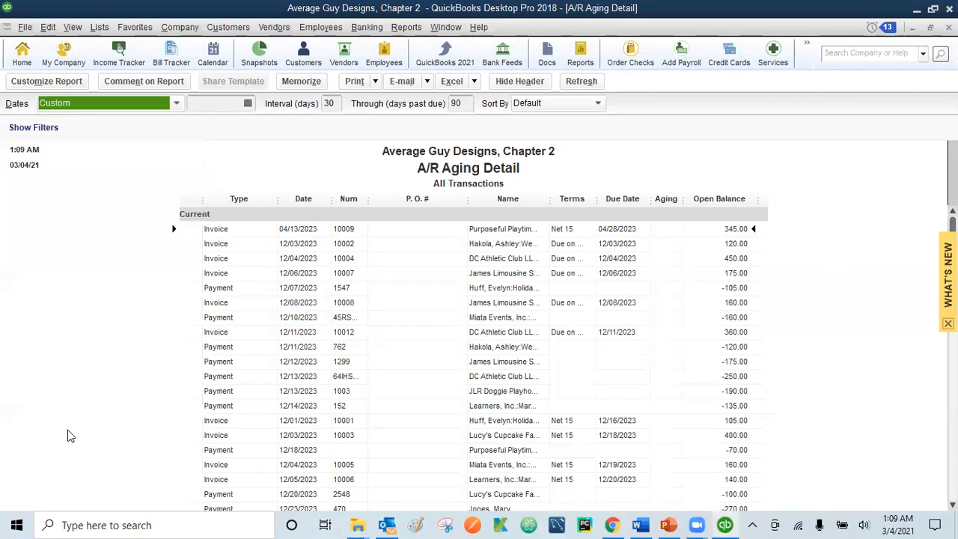
{"action": "left_click", "coordinate": [192, 104]}
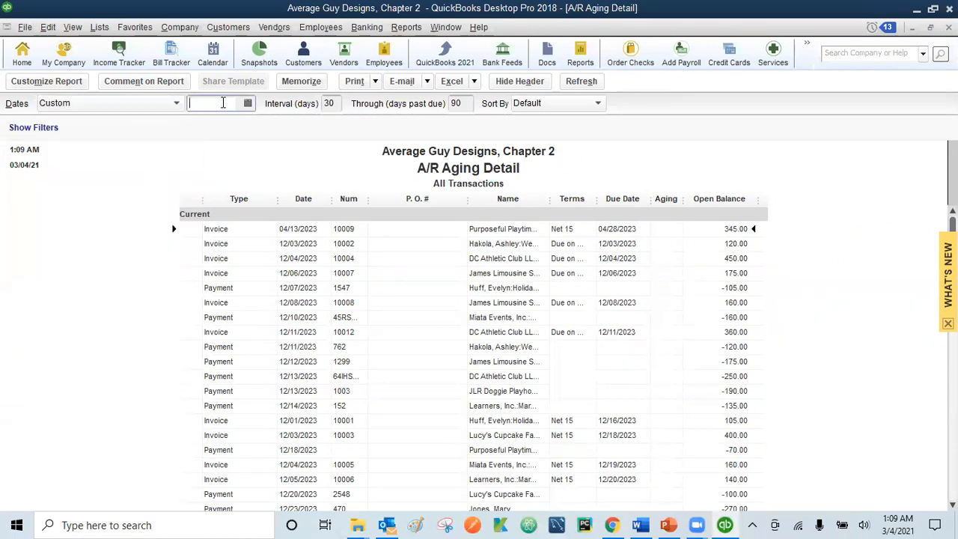
{"action": "type", "text": "12/31/2023"}
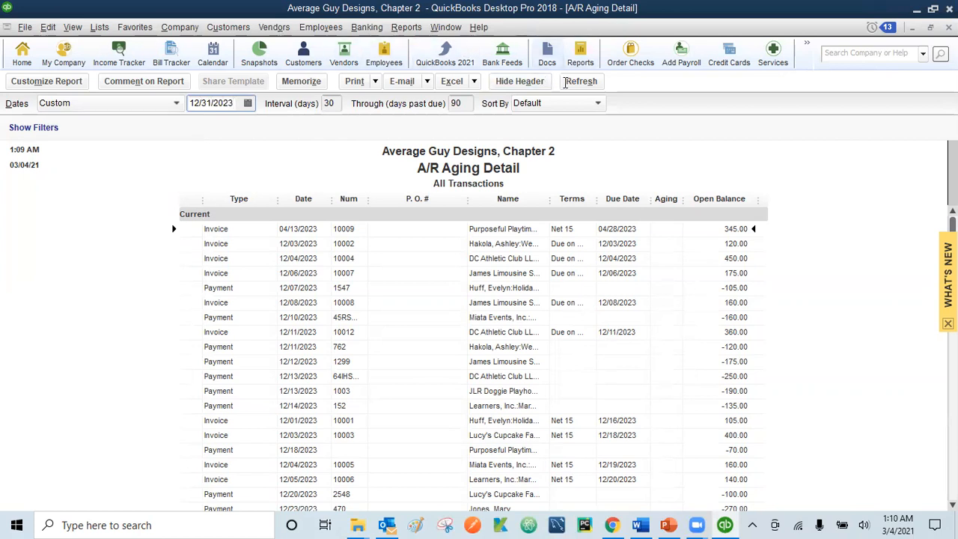
{"action": "left_click", "coordinate": [581, 81]}
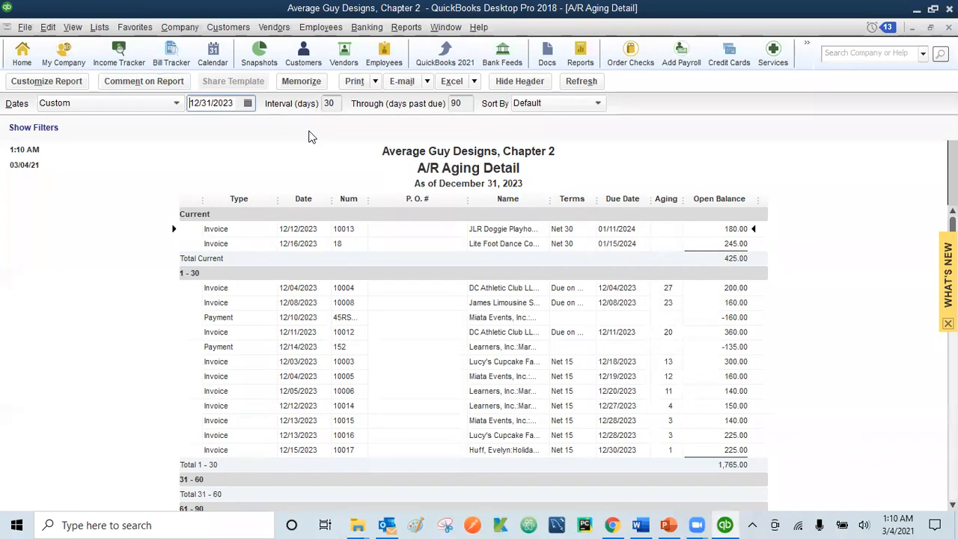
Step: Run the Open Invoices report from Customers & Receivables with the date range set to All
{"action": "left_click", "coordinate": [405, 28]}
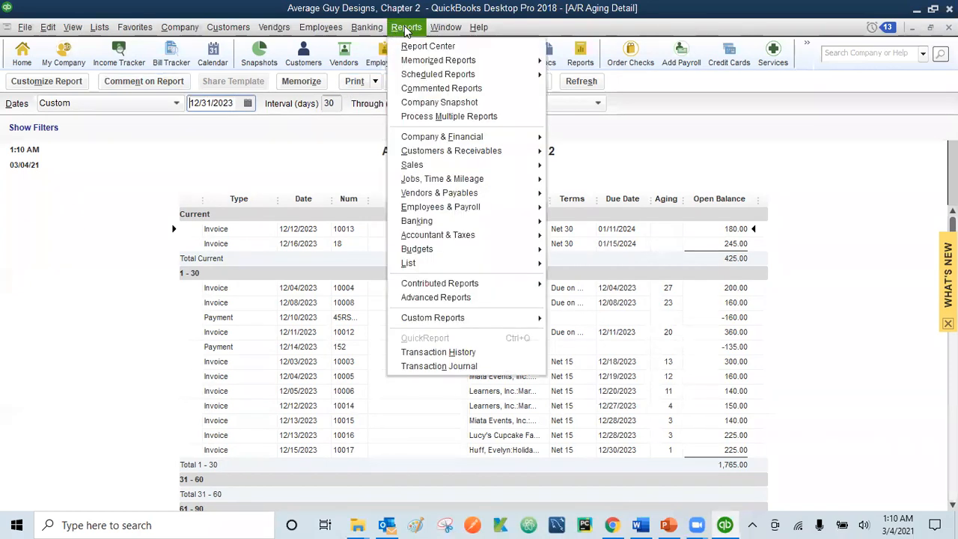
{"action": "mouse_move", "coordinate": [468, 155]}
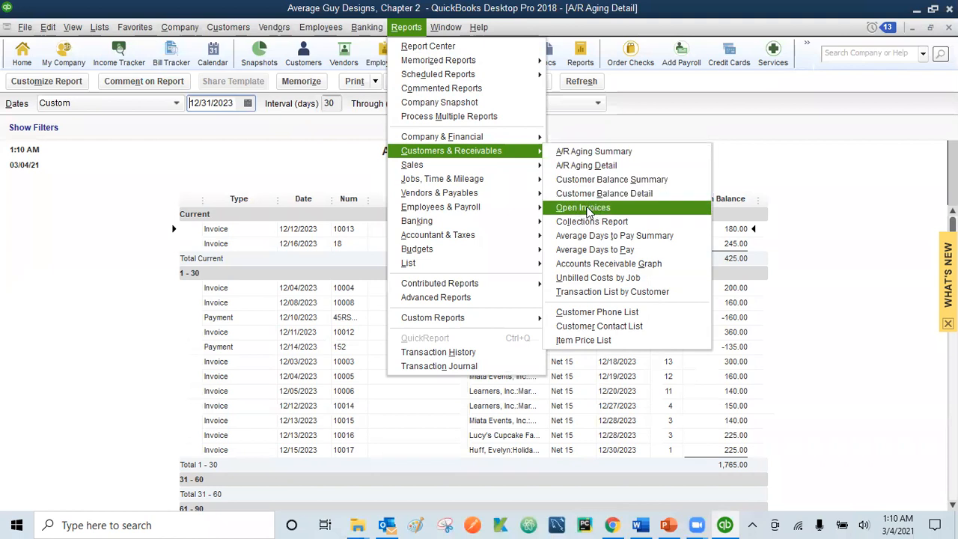
{"action": "left_click", "coordinate": [587, 210]}
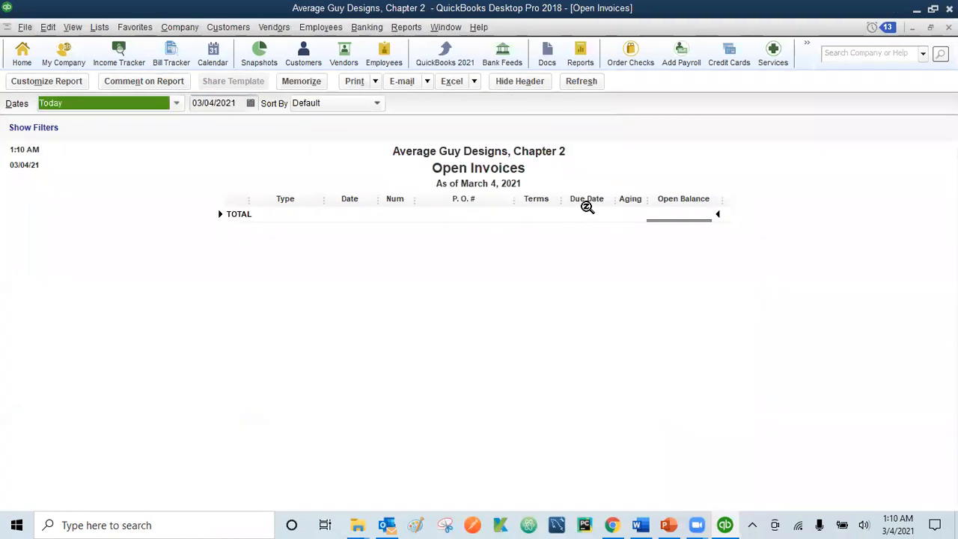
{"action": "left_click", "coordinate": [176, 102]}
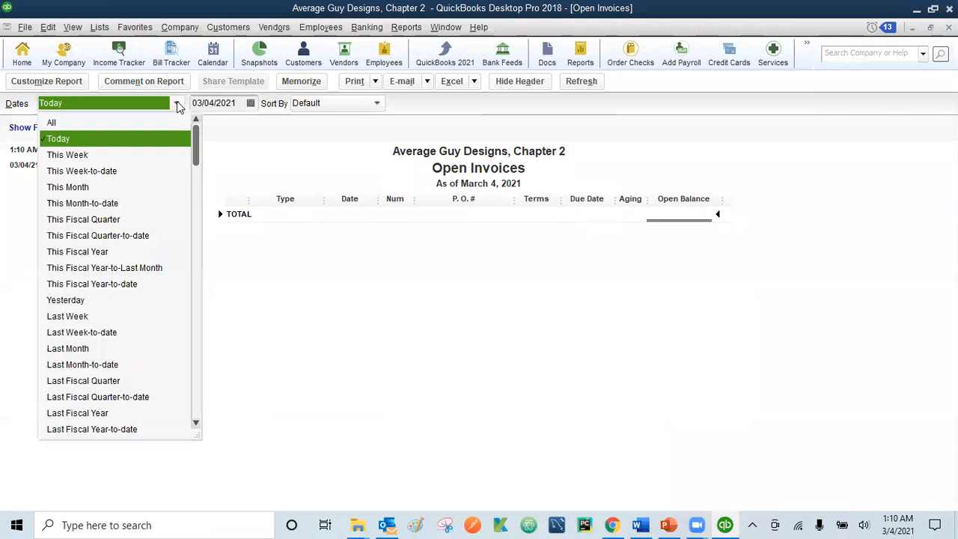
{"action": "left_click", "coordinate": [125, 123]}
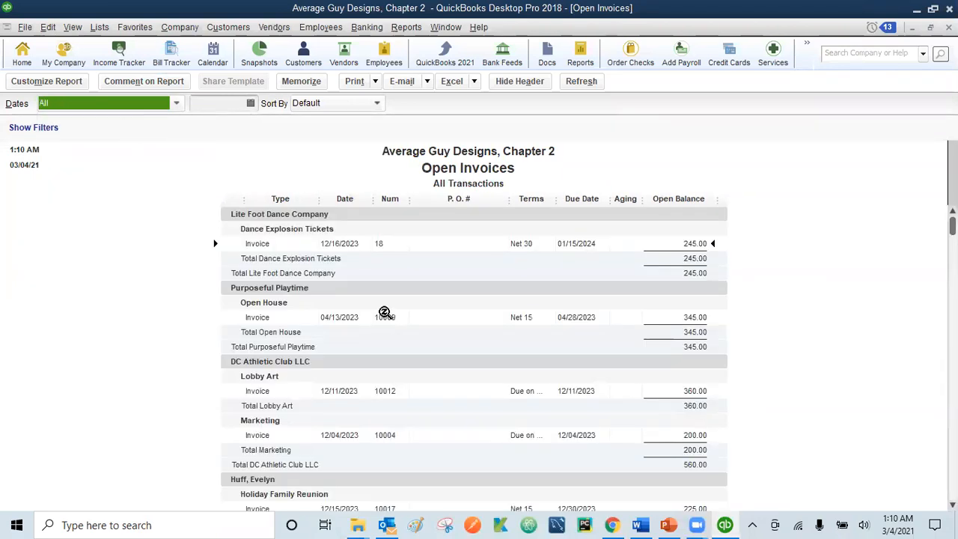